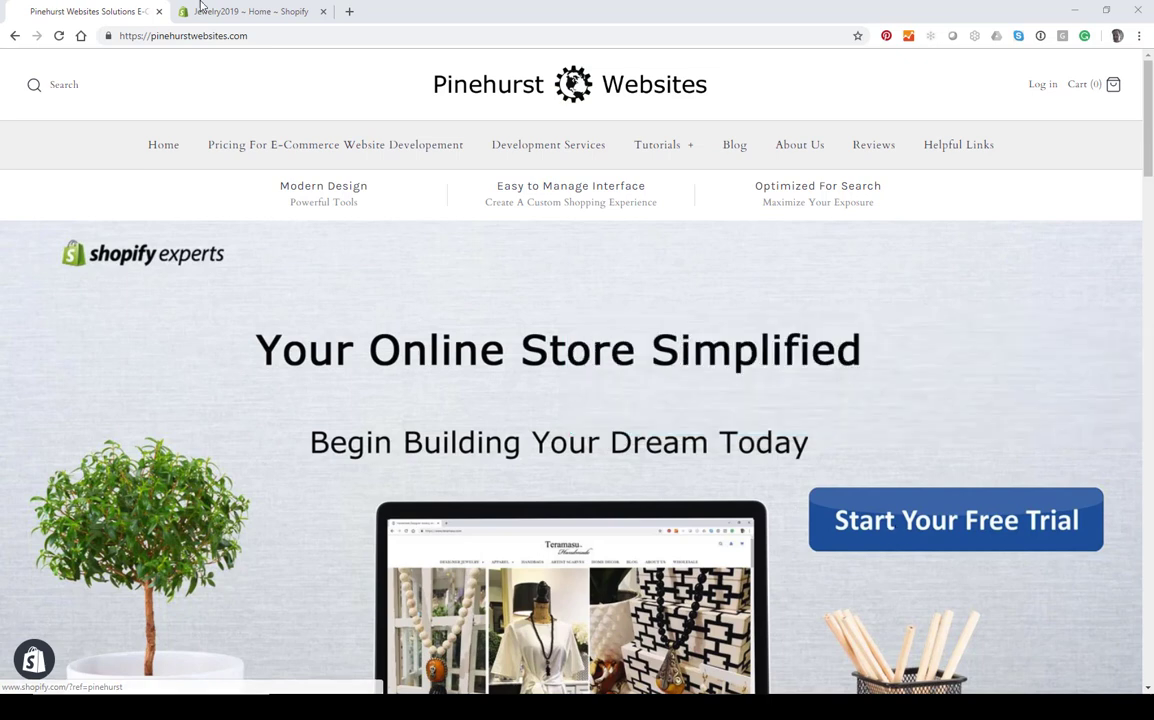
# Switch to the Jewelry2019 Shopify admin and start adding a new product
pyautogui.click(249, 11)
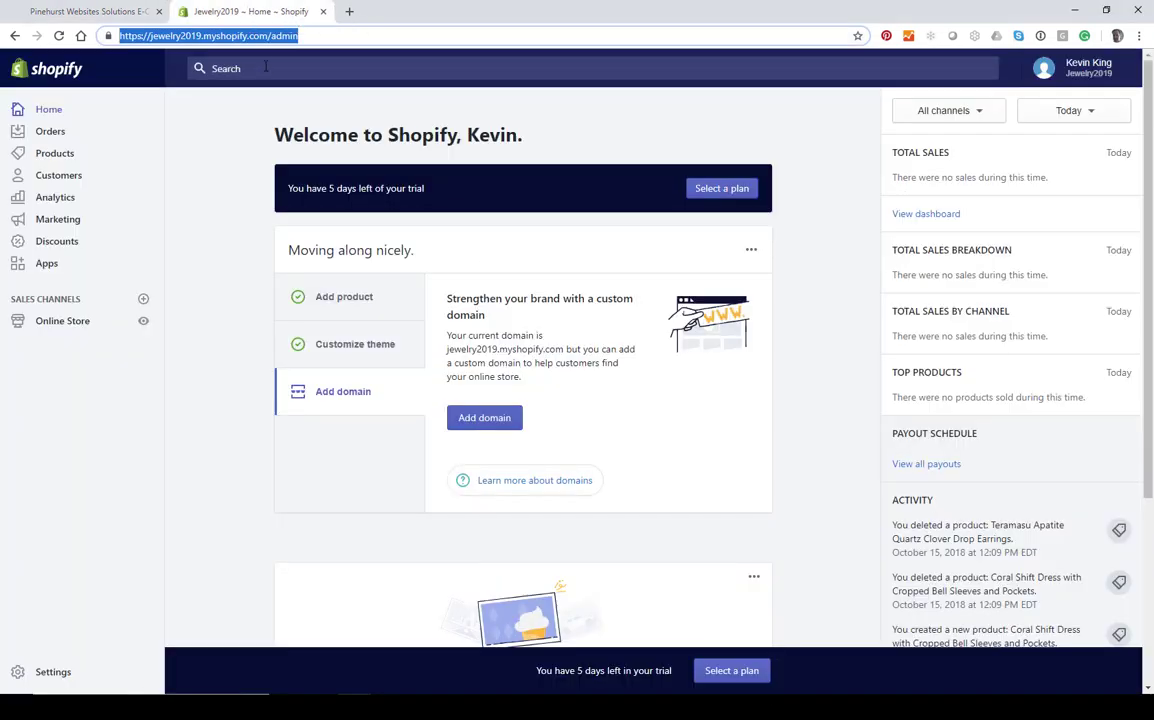
pyautogui.click(215, 122)
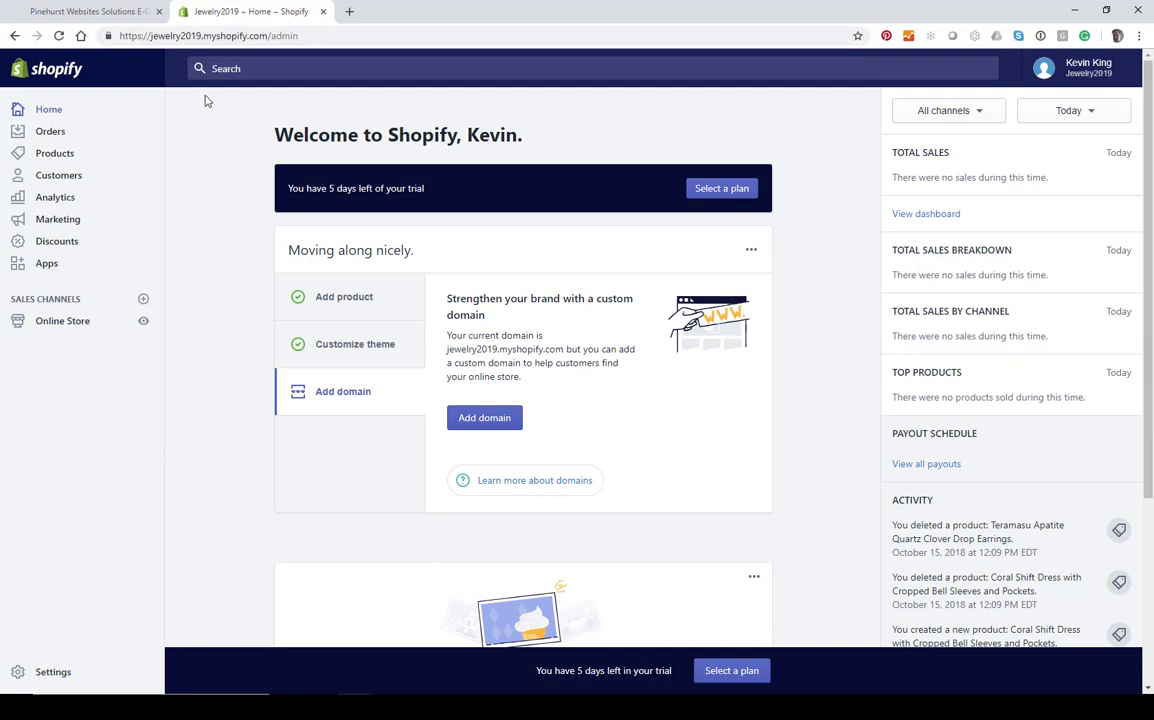
pyautogui.click(245, 36)
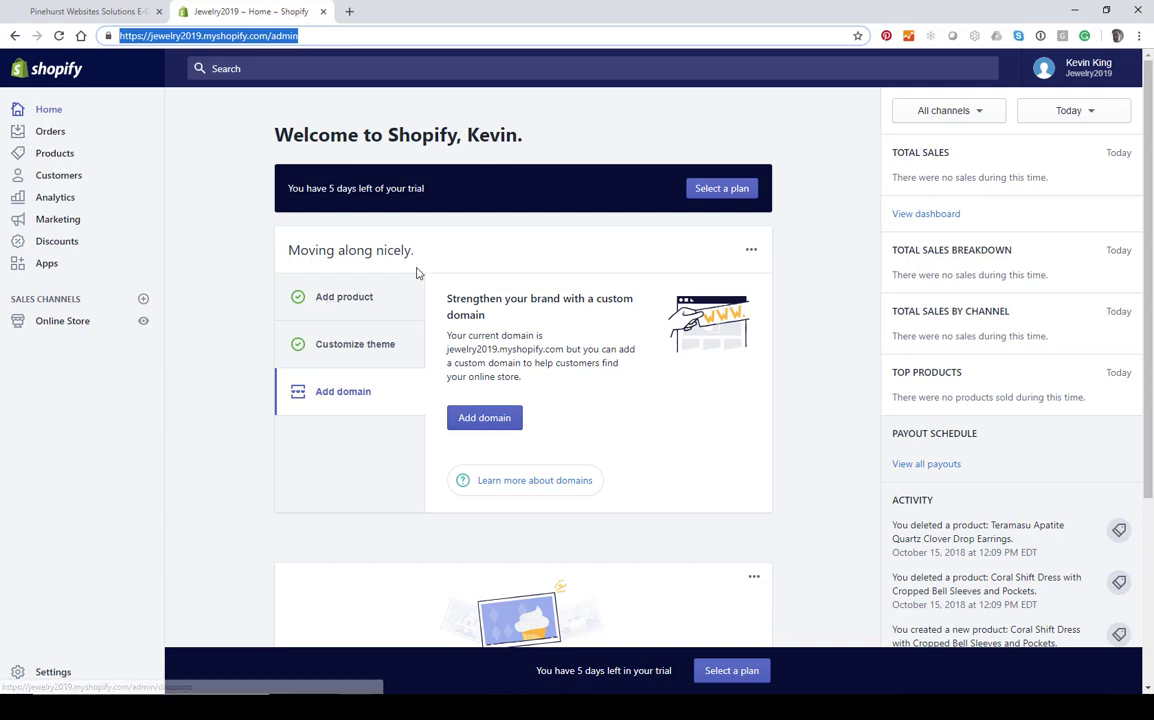
pyautogui.click(46, 156)
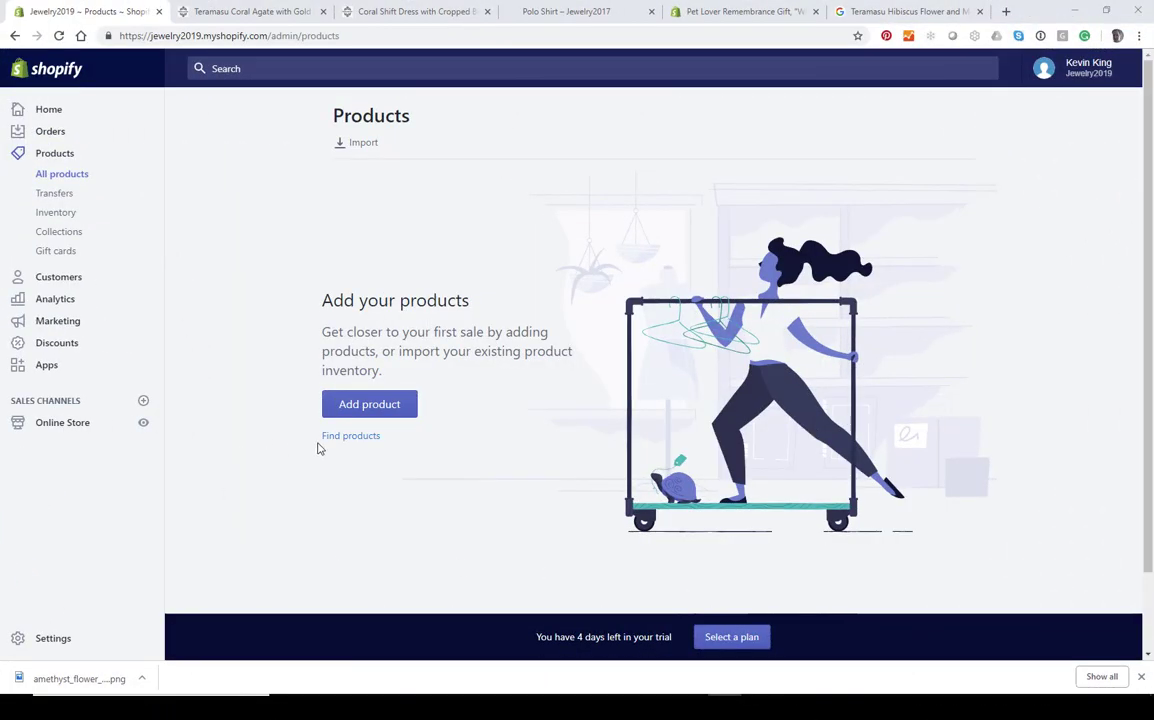
pyautogui.click(353, 407)
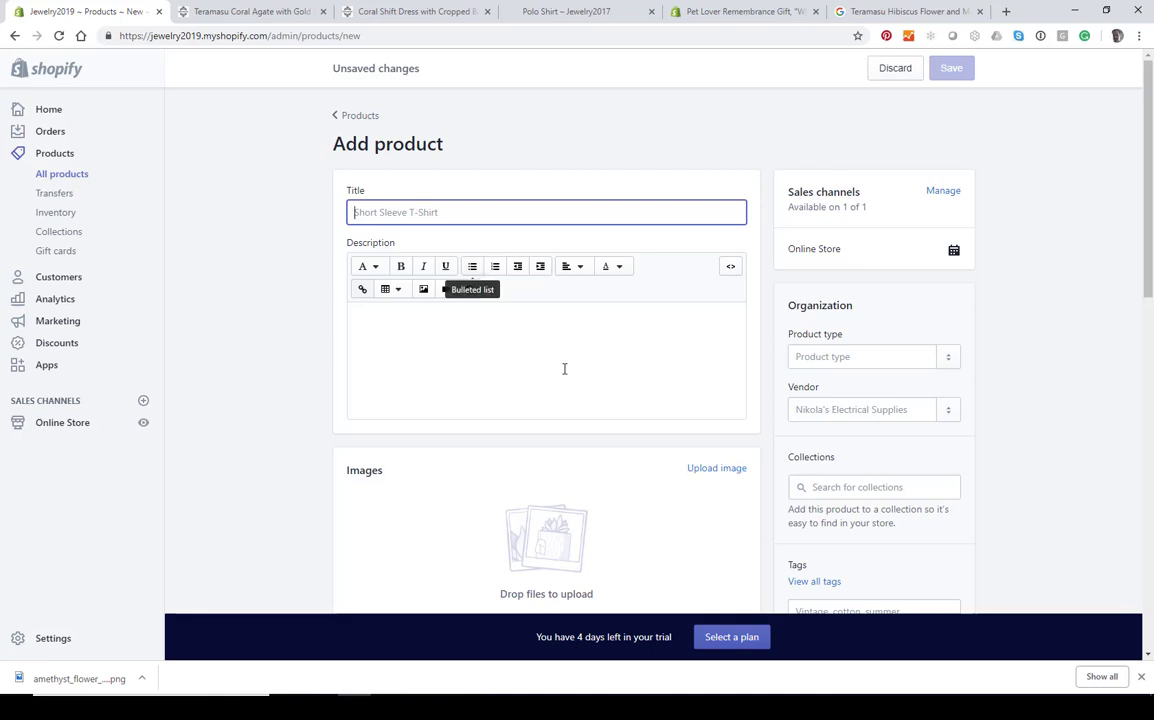
# Copy the heading "Teramasu Hibiscus Flower and Mother of Pearl with Amethyst Post Earrings" from the Word document into the product title
pyautogui.hotkey('alt', 'Tab')
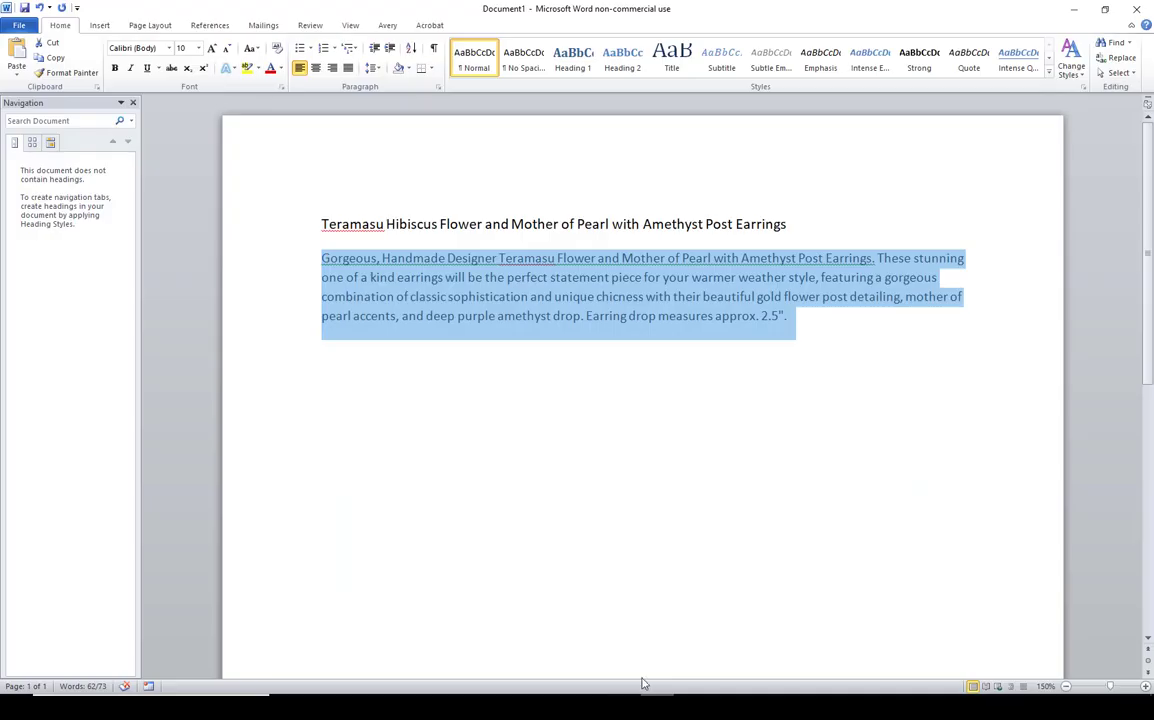
pyautogui.click(786, 224)
pyautogui.moveTo(786, 224); pyautogui.dragTo(322, 224)
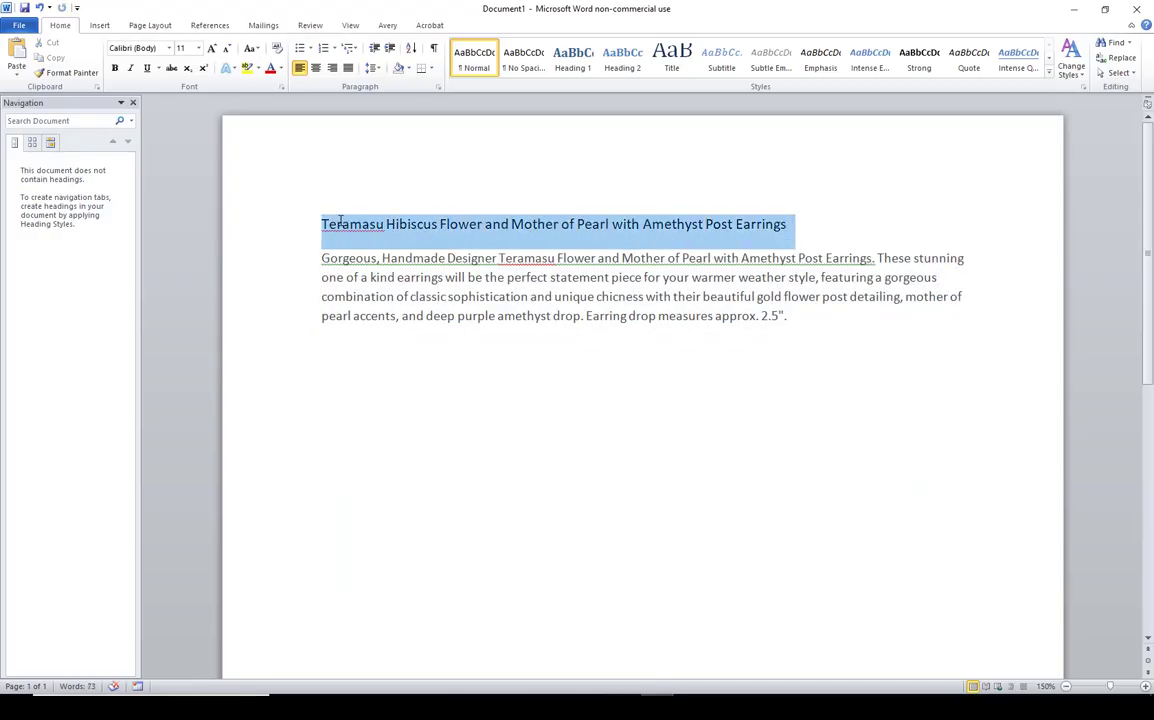
pyautogui.rightClick(352, 228)
pyautogui.click(385, 252)
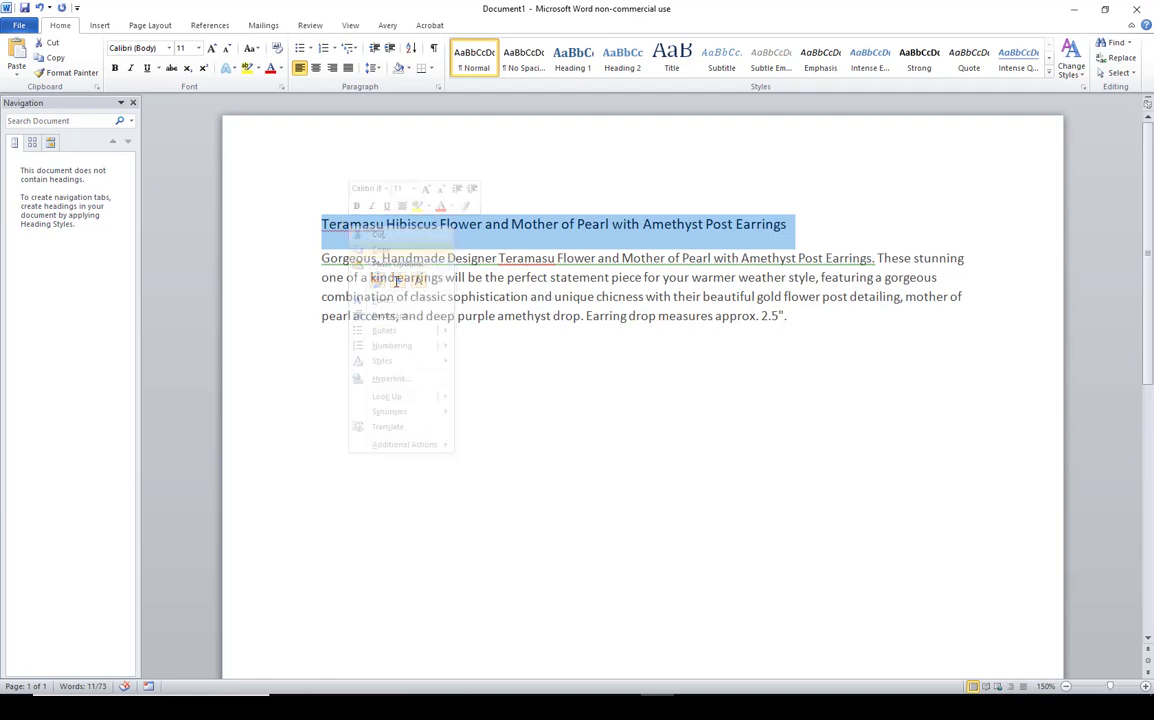
pyautogui.click(355, 638)
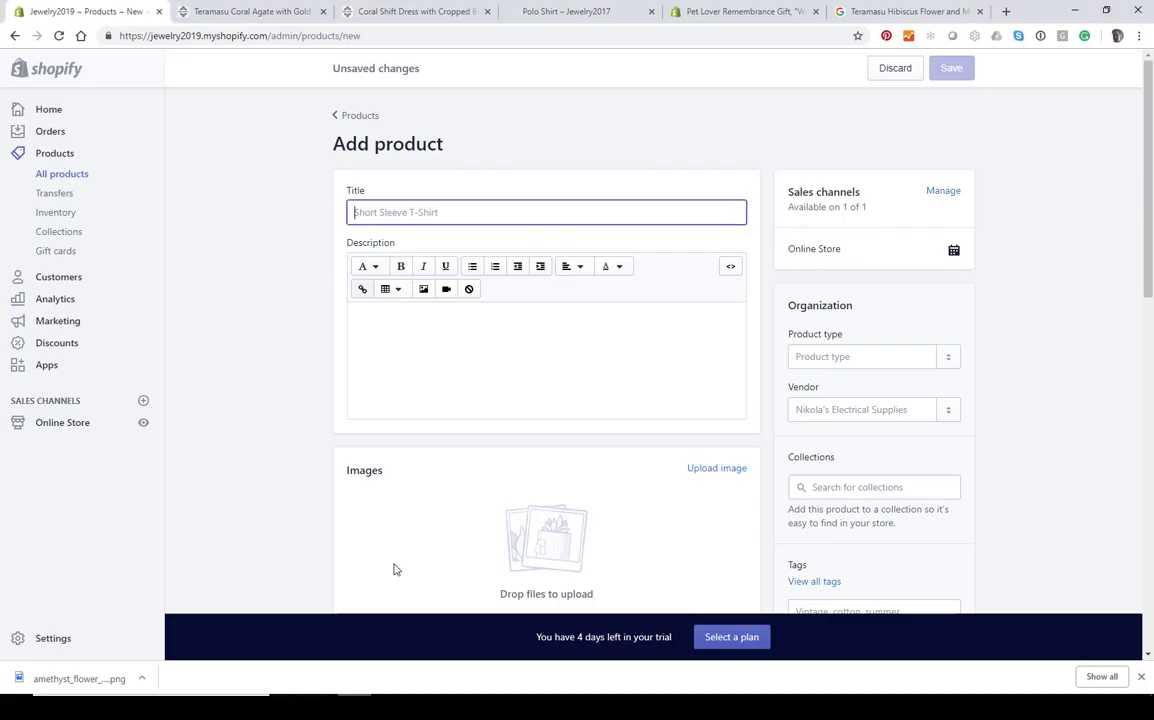
pyautogui.rightClick(446, 212)
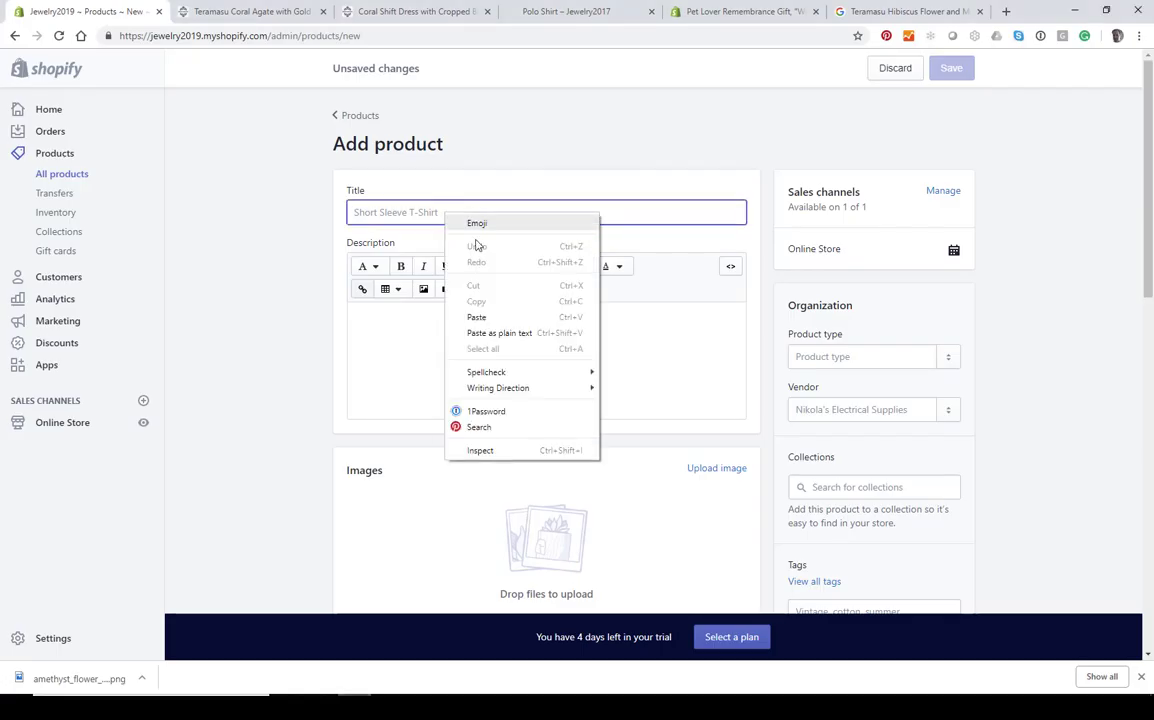
pyautogui.click(500, 318)
# Copy the paragraph beginning "Gorgeous, Handmade Designer Teramasu Flower" from the Word document into the product description
pyautogui.click(463, 314)
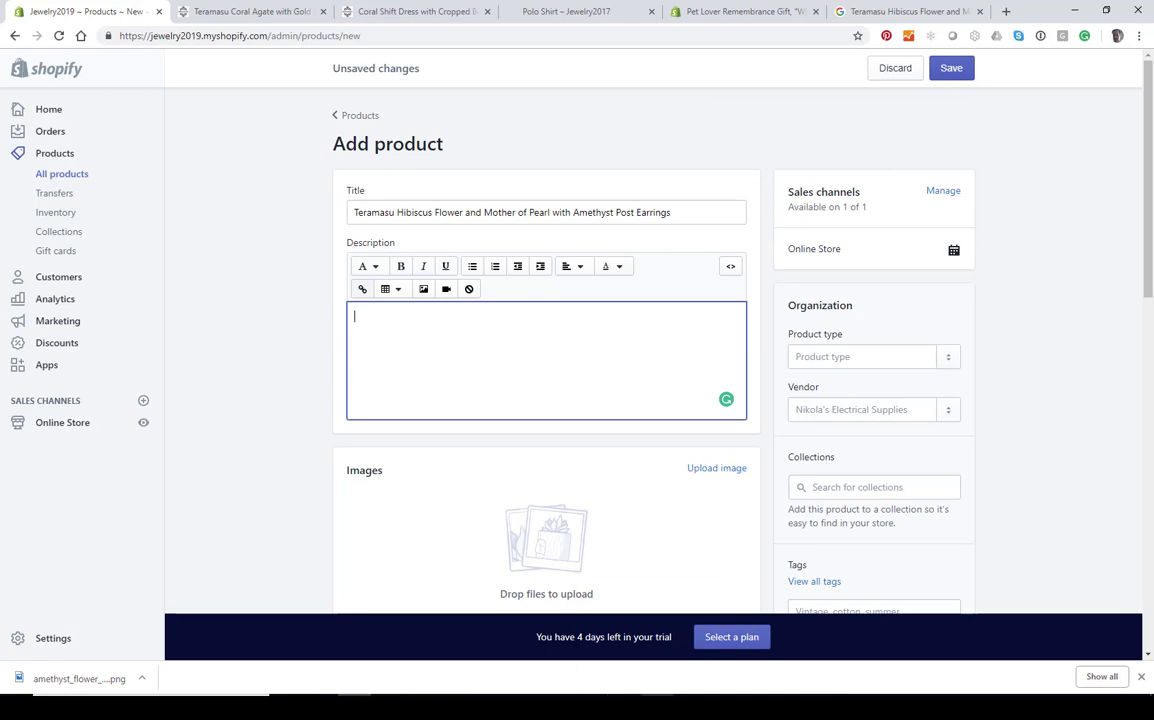
pyautogui.click(656, 640)
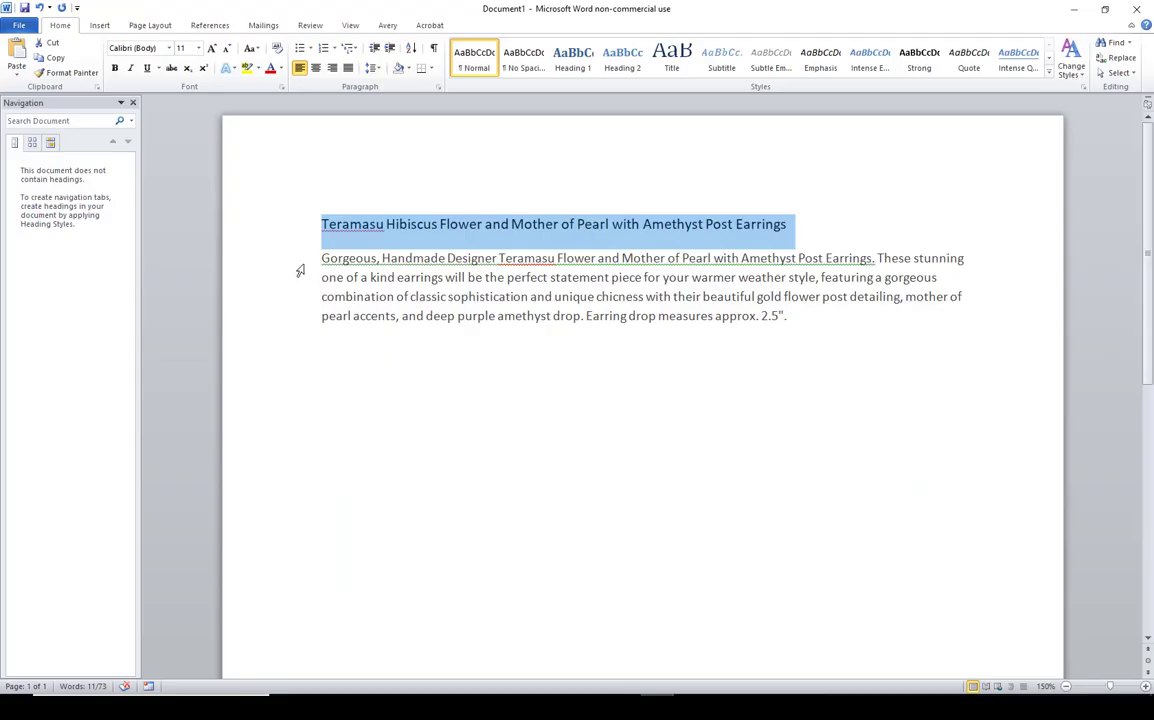
pyautogui.moveTo(322, 258); pyautogui.dragTo(809, 325)
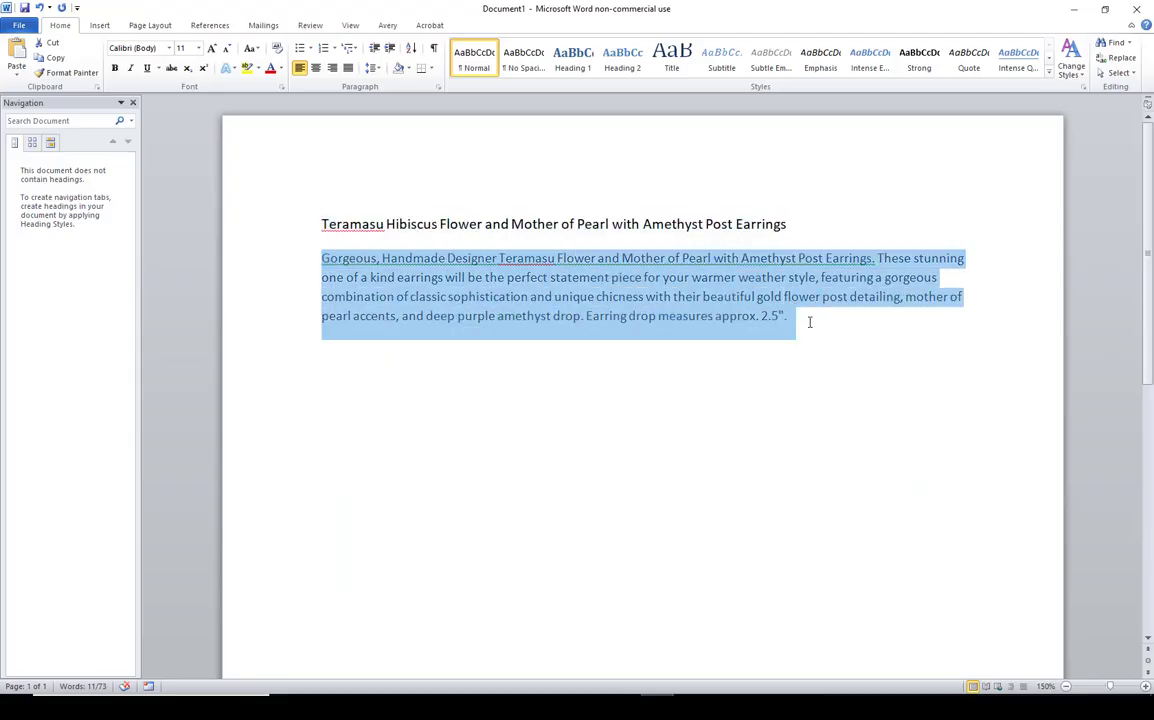
pyautogui.rightClick(618, 296)
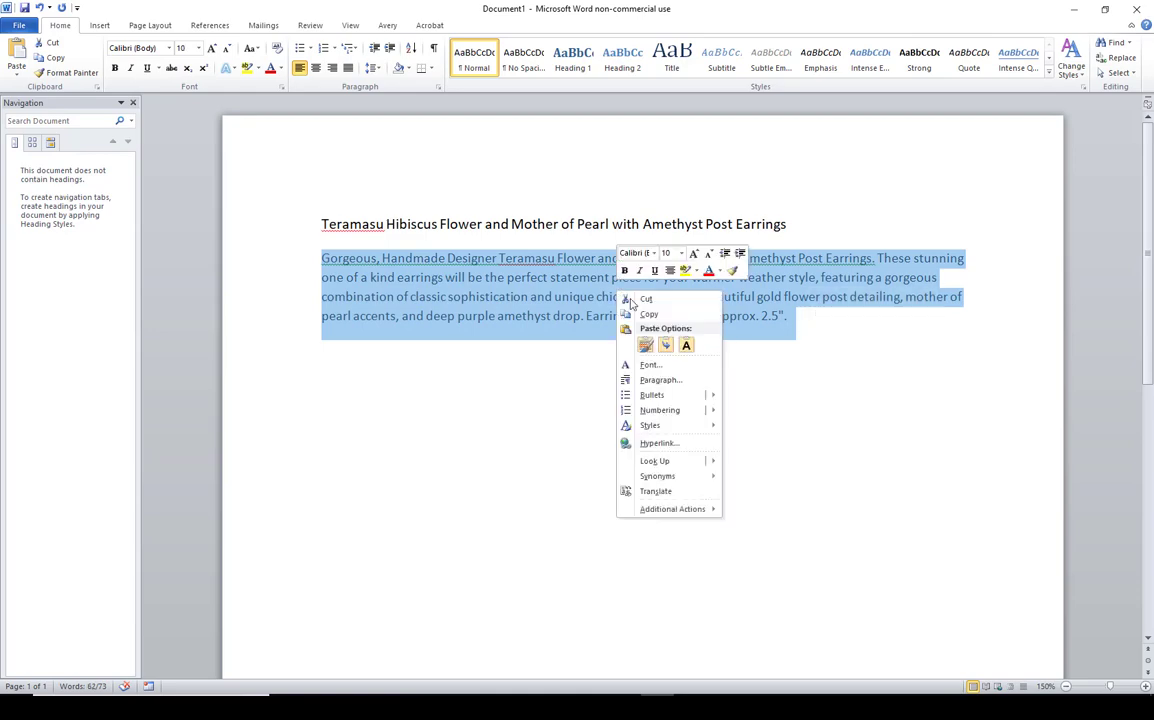
pyautogui.click(645, 314)
pyautogui.hotkey('alt', 'Tab')
pyautogui.rightClick(375, 316)
pyautogui.click(402, 427)
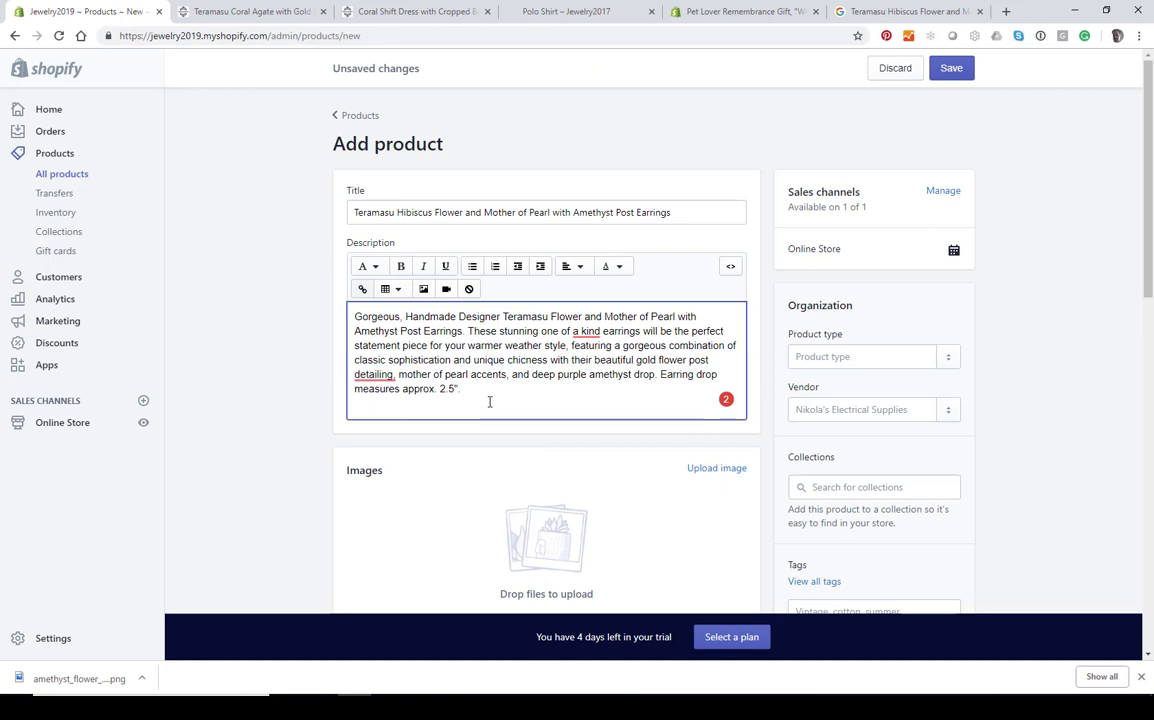
# Add "Earrings" as the product type
pyautogui.click(884, 358)
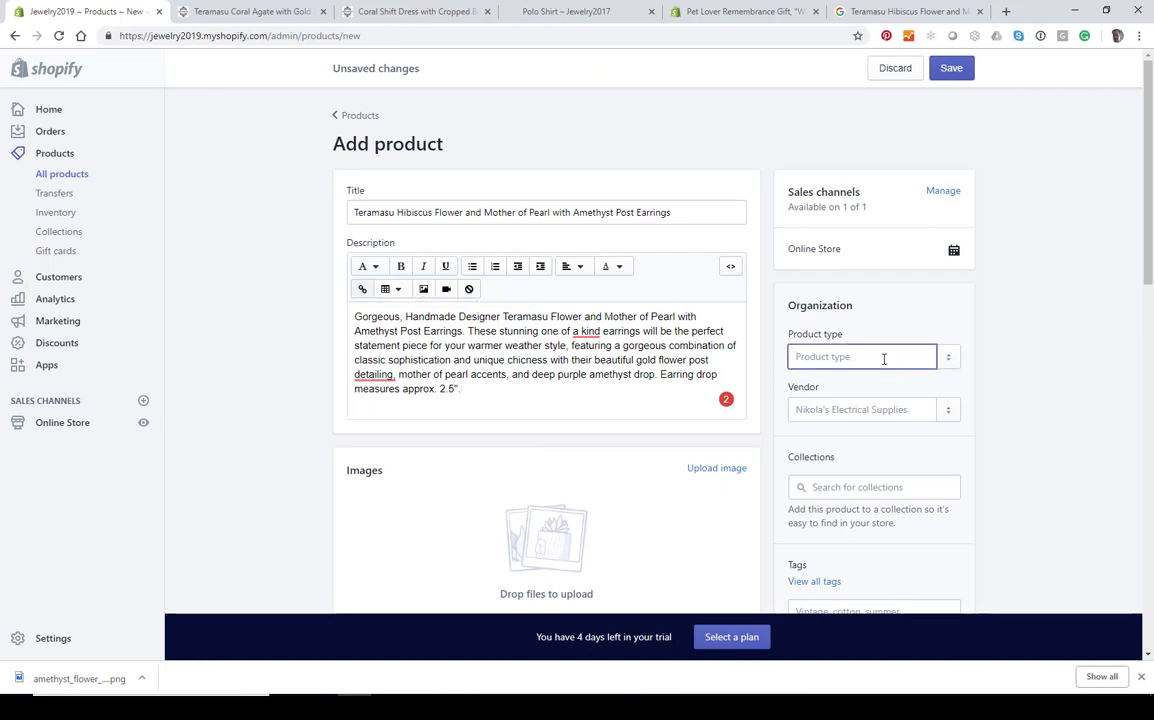
pyautogui.write('Earring')
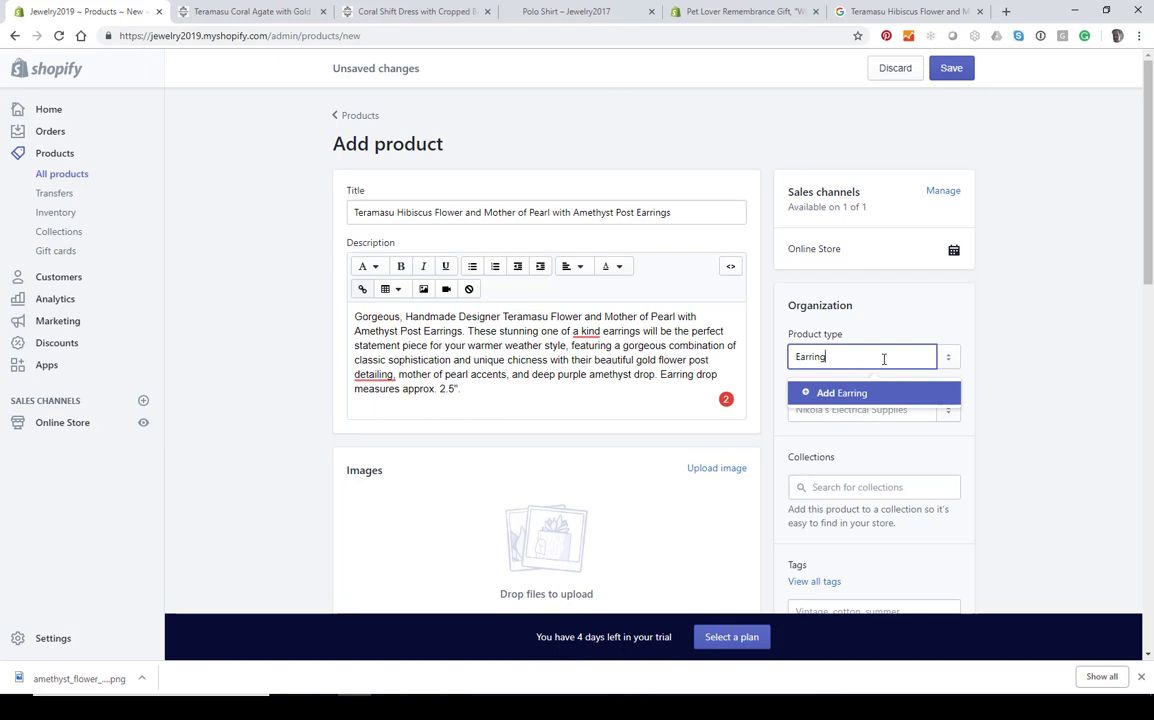
pyautogui.write('s')
pyautogui.click(813, 394)
# Enter "Teramasu Limited" as the product's vendor
pyautogui.click(808, 409)
pyautogui.write('Termasu')
pyautogui.press('BackSpace')
pyautogui.press('BackSpace')
pyautogui.press('BackSpace')
pyautogui.press('BackSpace')
pyautogui.write('amasu Limited')
pyautogui.press('Return')
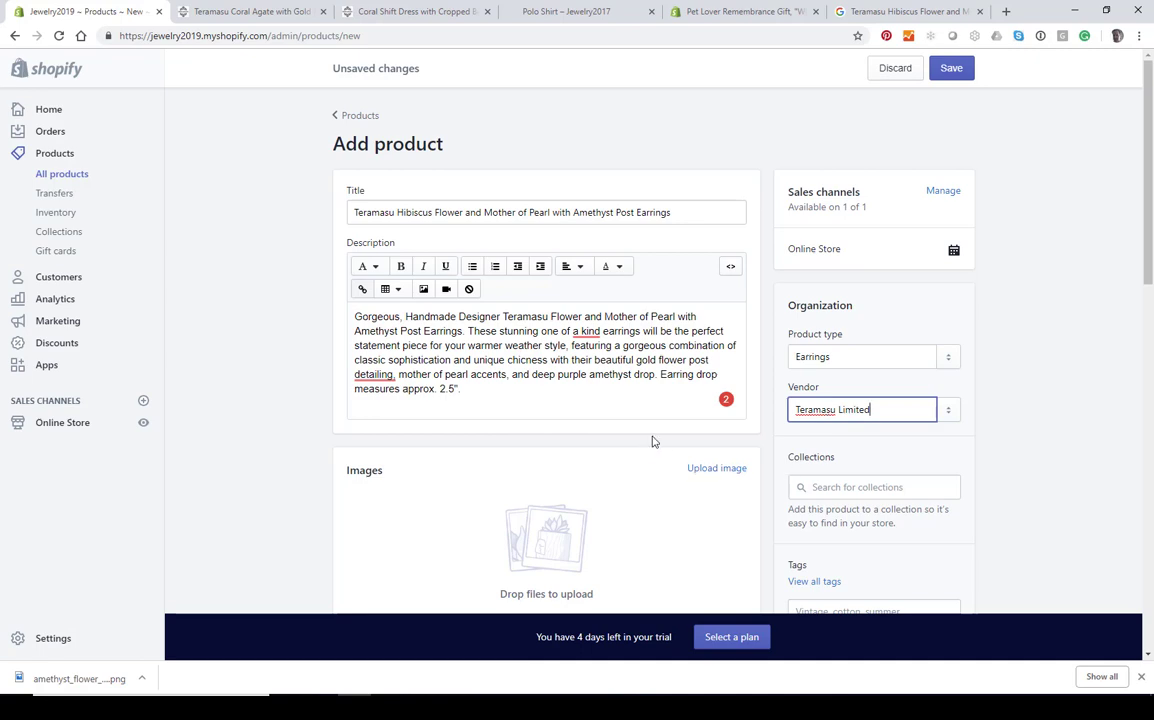
# Search the image files for "earring" and upload amethyst_flower_earrings_1200x as the product image
pyautogui.scroll(-1, 652, 440)
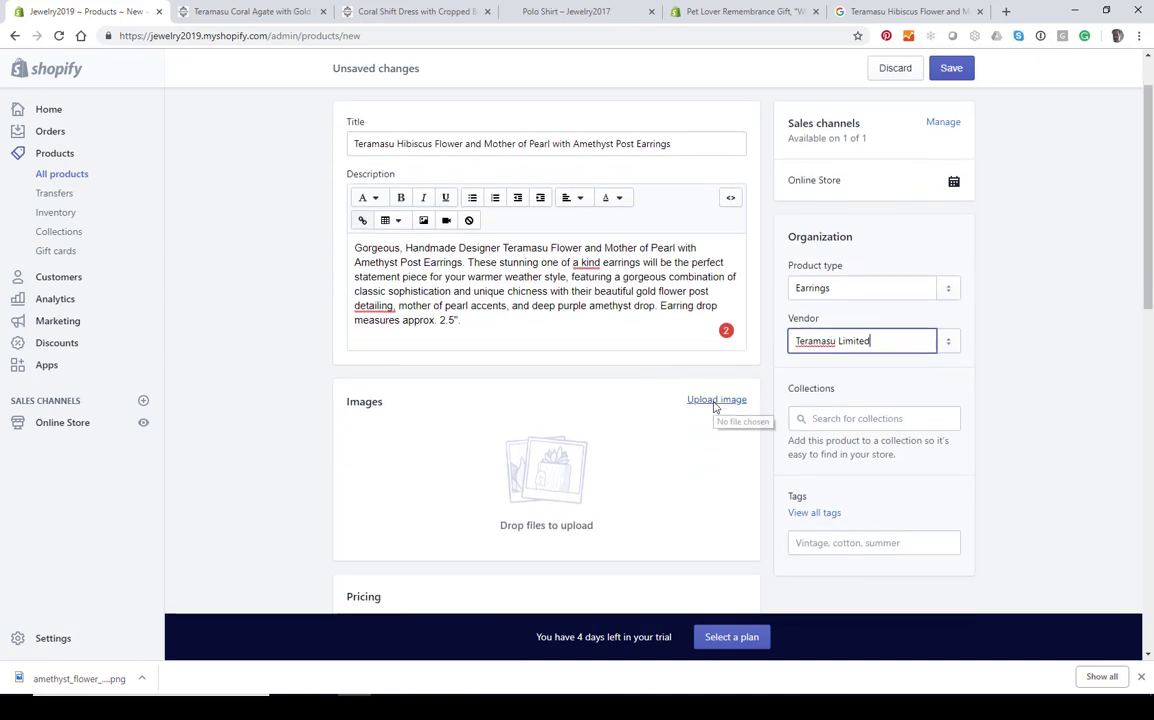
pyautogui.click(716, 399)
pyautogui.click(451, 33)
pyautogui.write('earring')
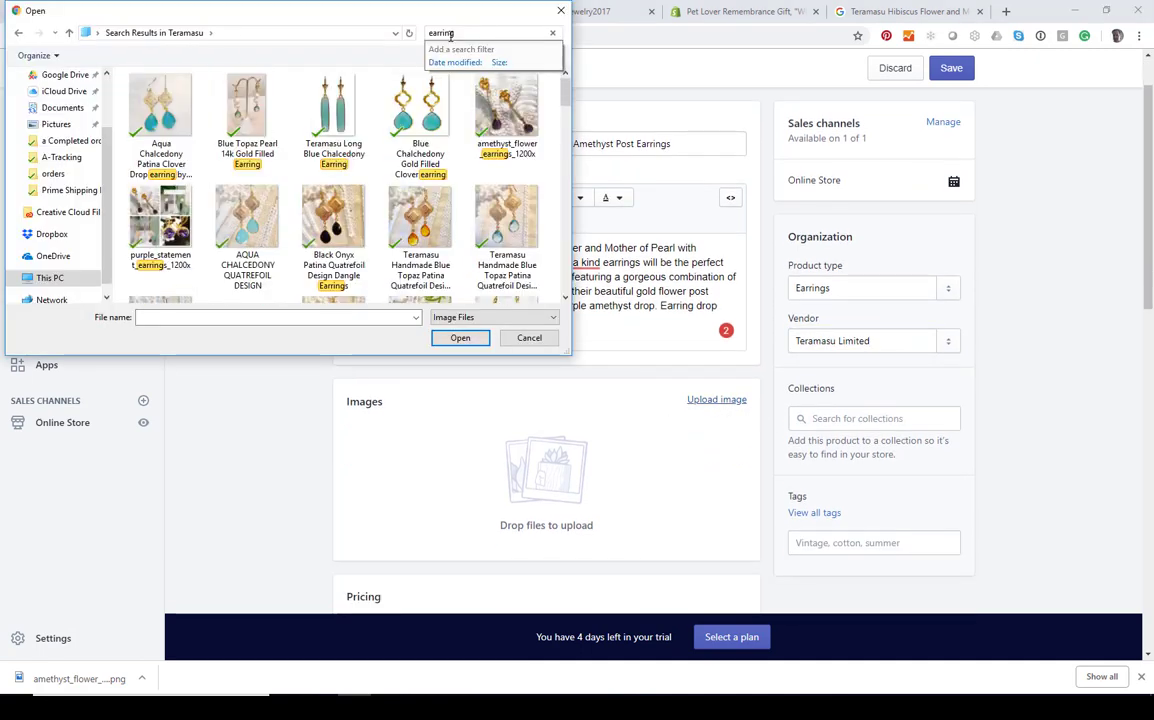
pyautogui.doubleClick(512, 118)
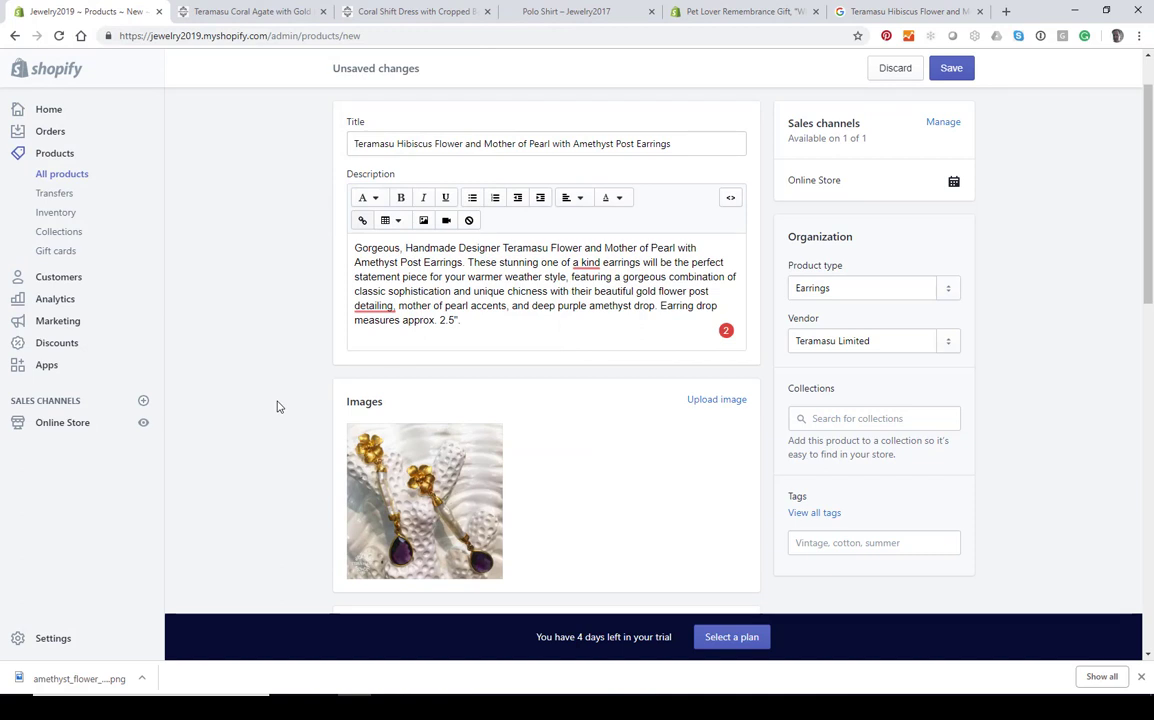
# Copy the full product title and save it as the alt text of the earrings image
pyautogui.scroll(-1, 366, 392)
pyautogui.scroll(2, 366, 392)
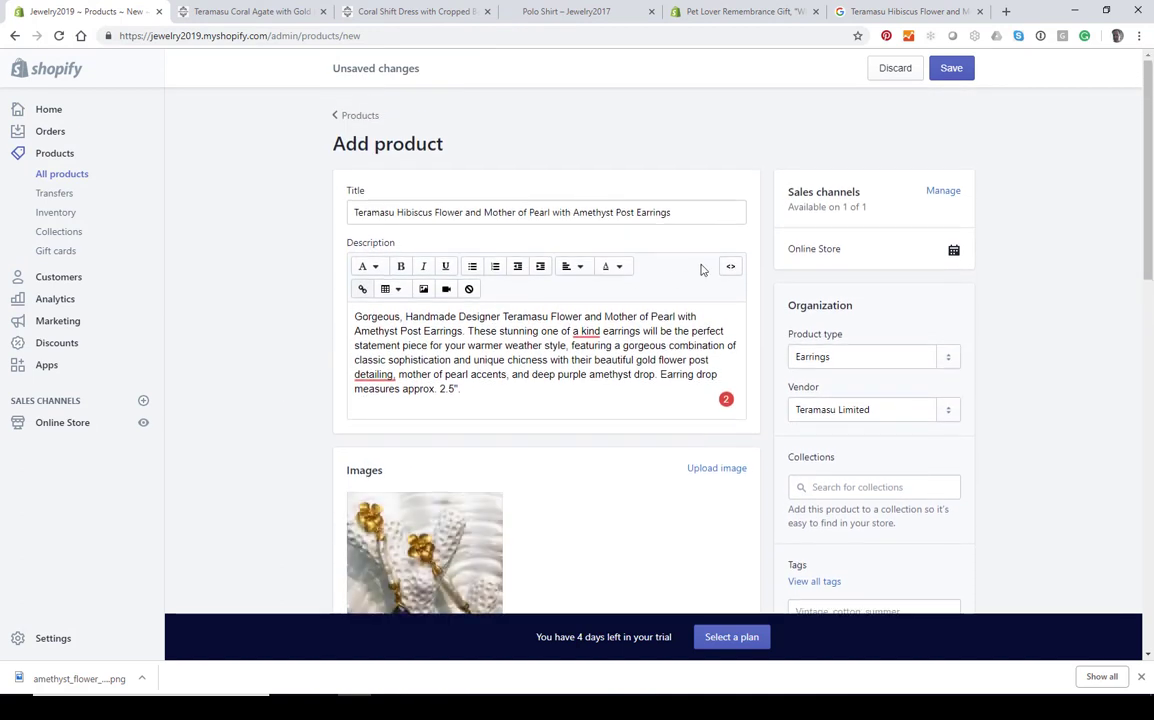
pyautogui.moveTo(679, 214); pyautogui.dragTo(245, 221)
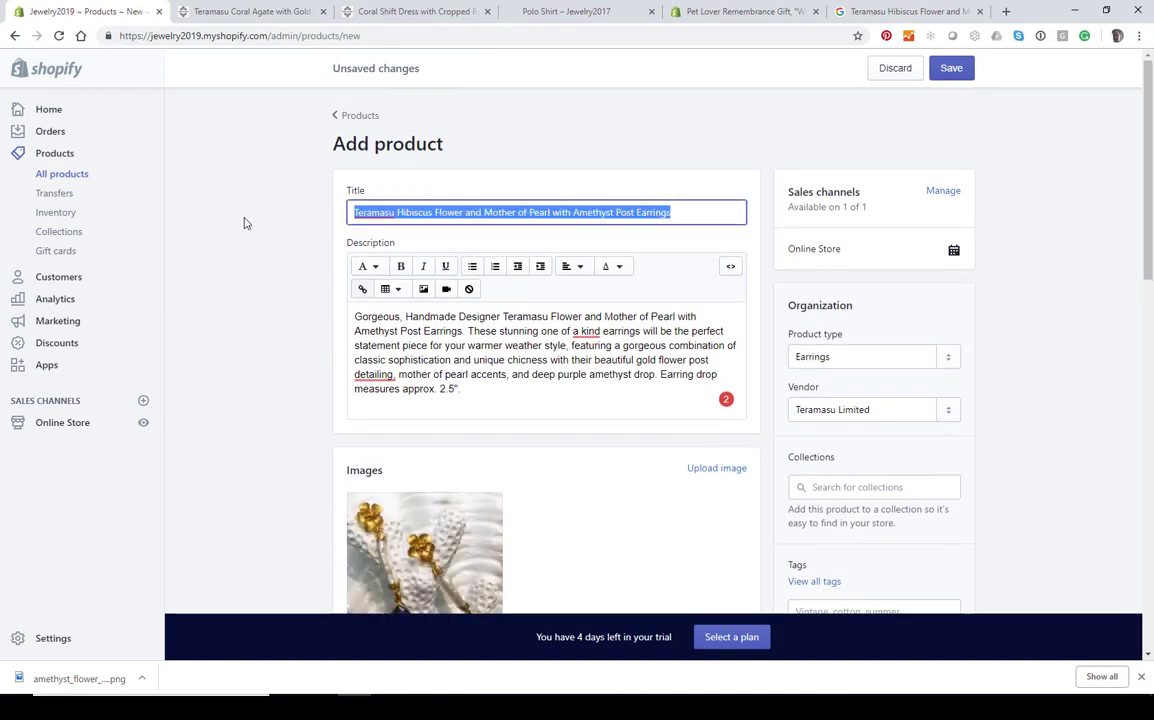
pyautogui.rightClick(395, 210)
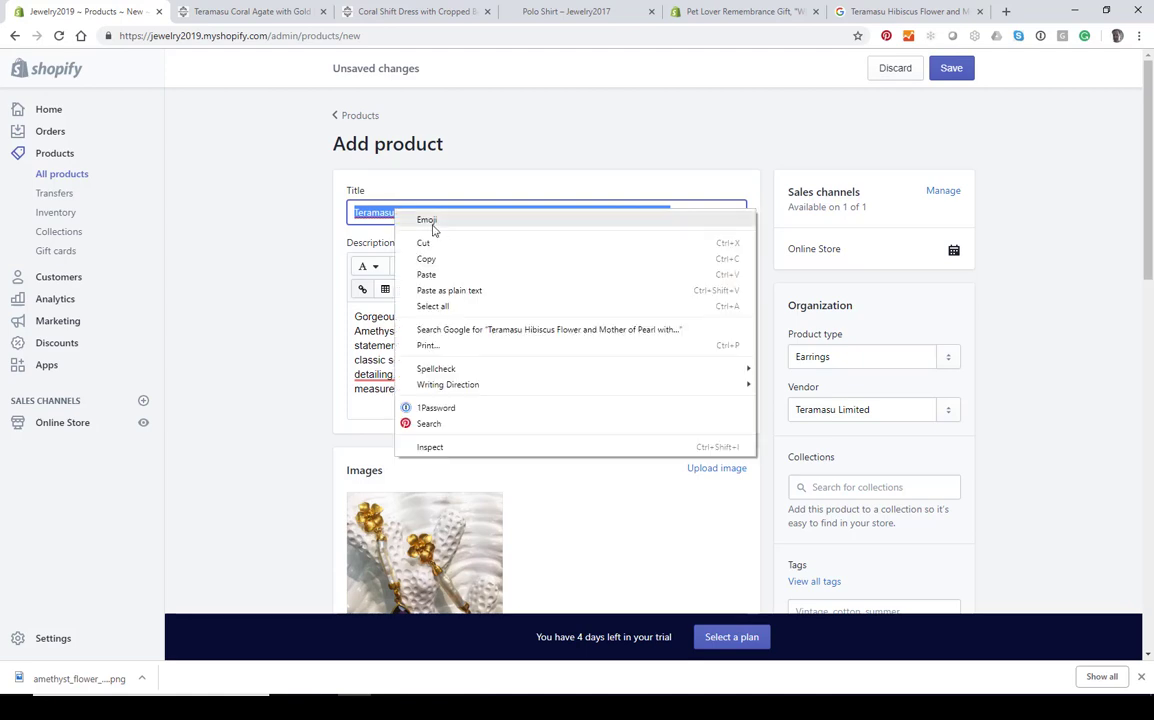
pyautogui.click(436, 262)
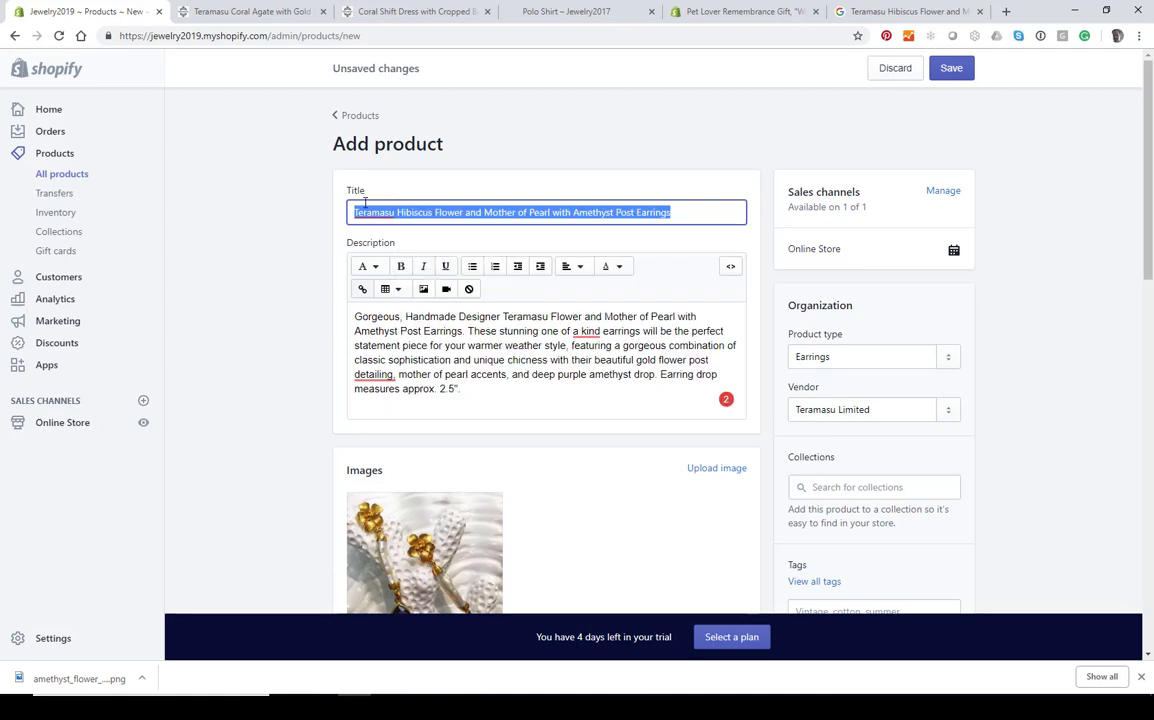
pyautogui.scroll(-1, 384, 230)
pyautogui.scroll(-2, 383, 223)
pyautogui.moveTo(440, 445)
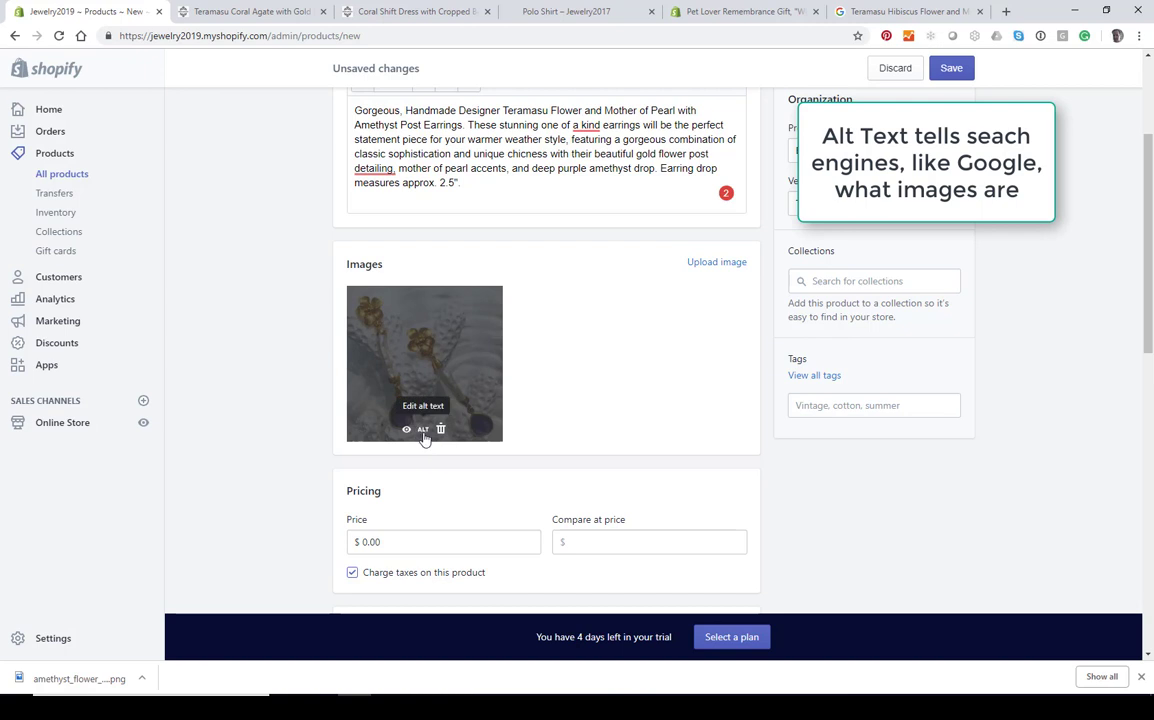
pyautogui.click(423, 429)
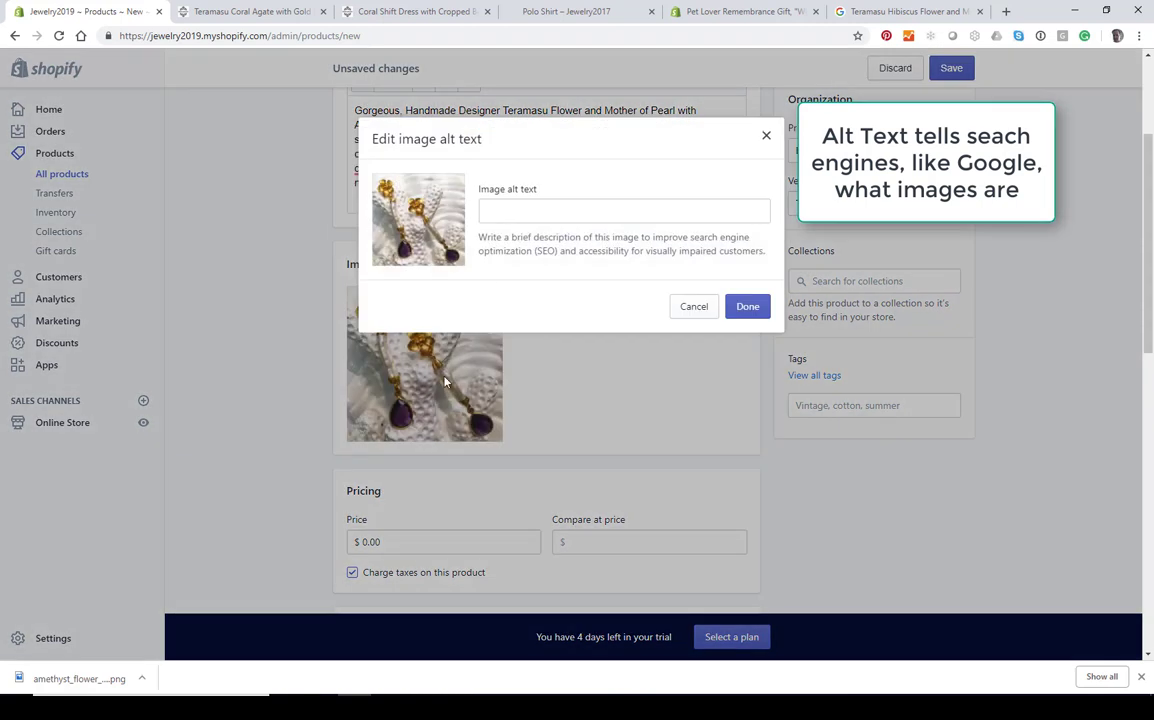
pyautogui.click(507, 210)
pyautogui.rightClick(507, 210)
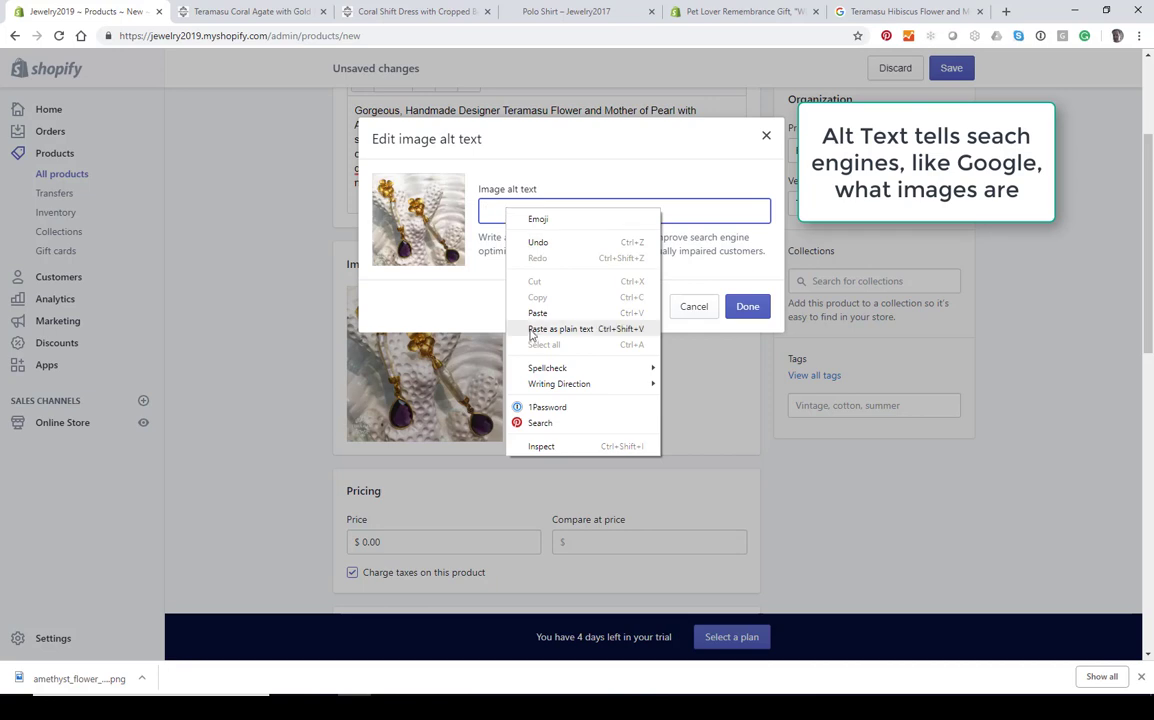
pyautogui.click(531, 313)
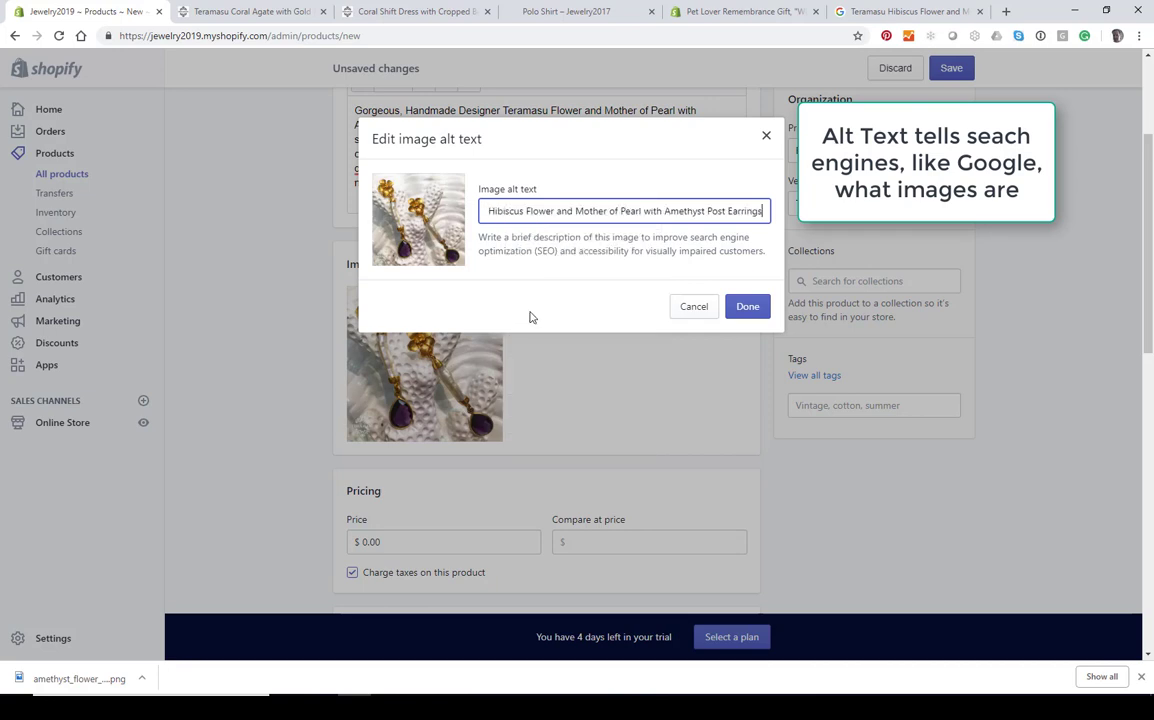
pyautogui.click(745, 307)
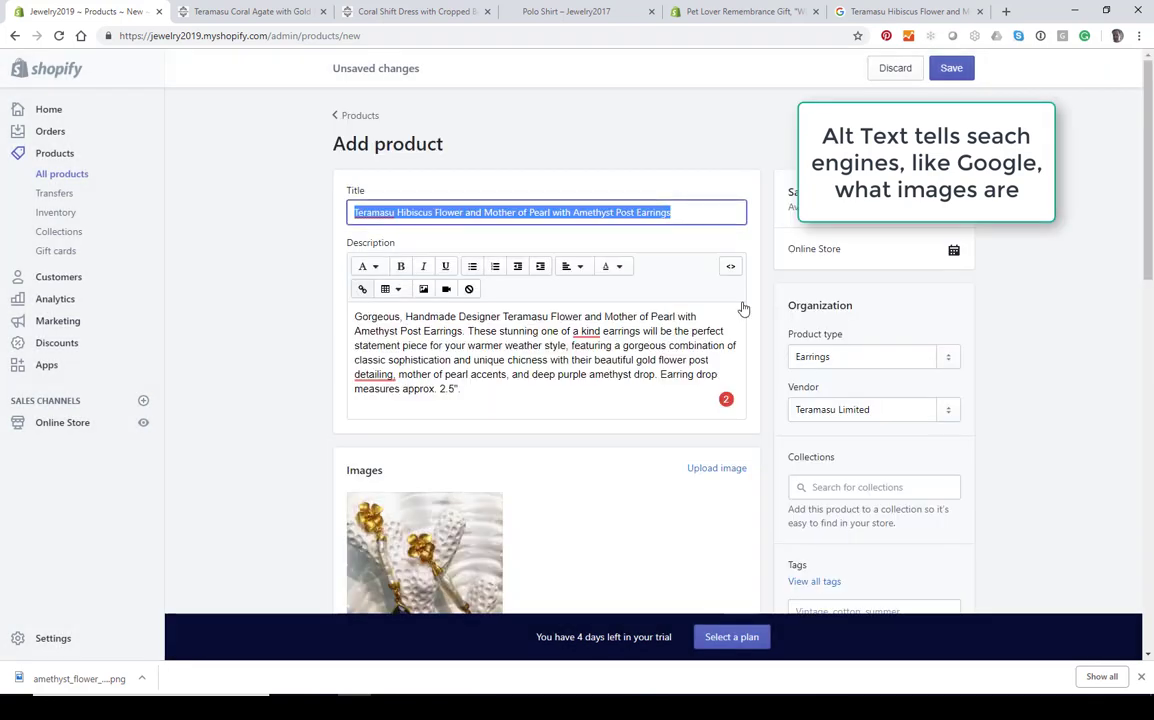
# Add the tag "Purple" to the earrings product
pyautogui.scroll(-2, 744, 308)
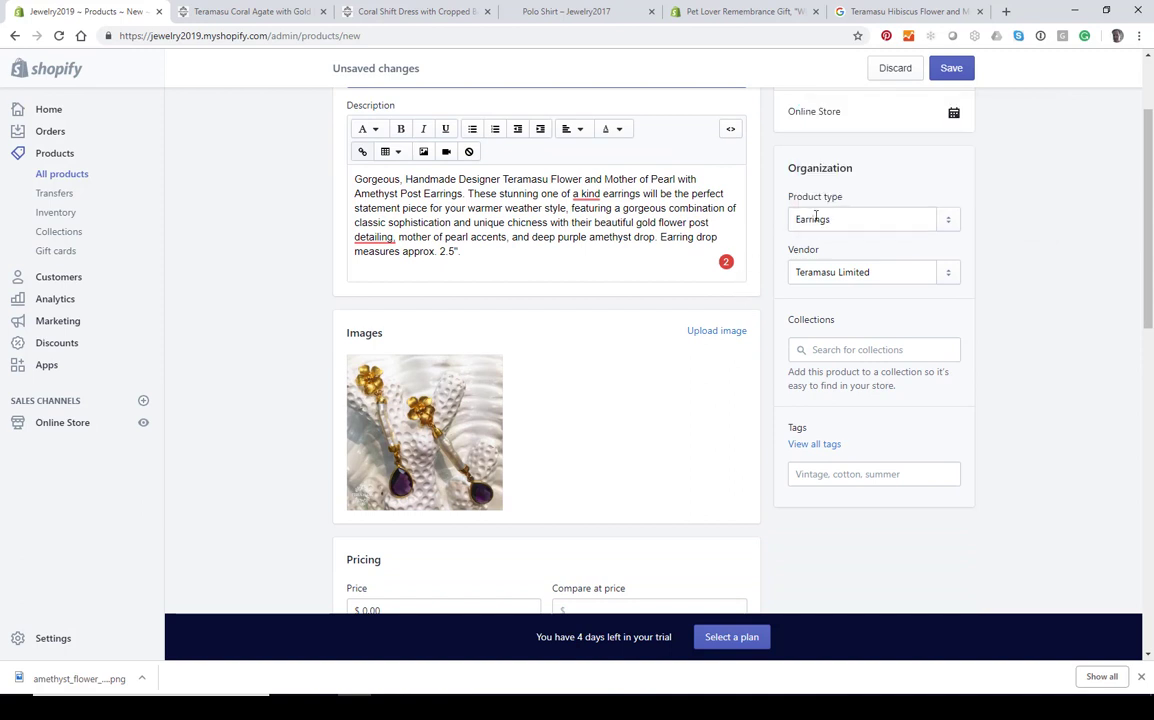
pyautogui.scroll(2, 810, 220)
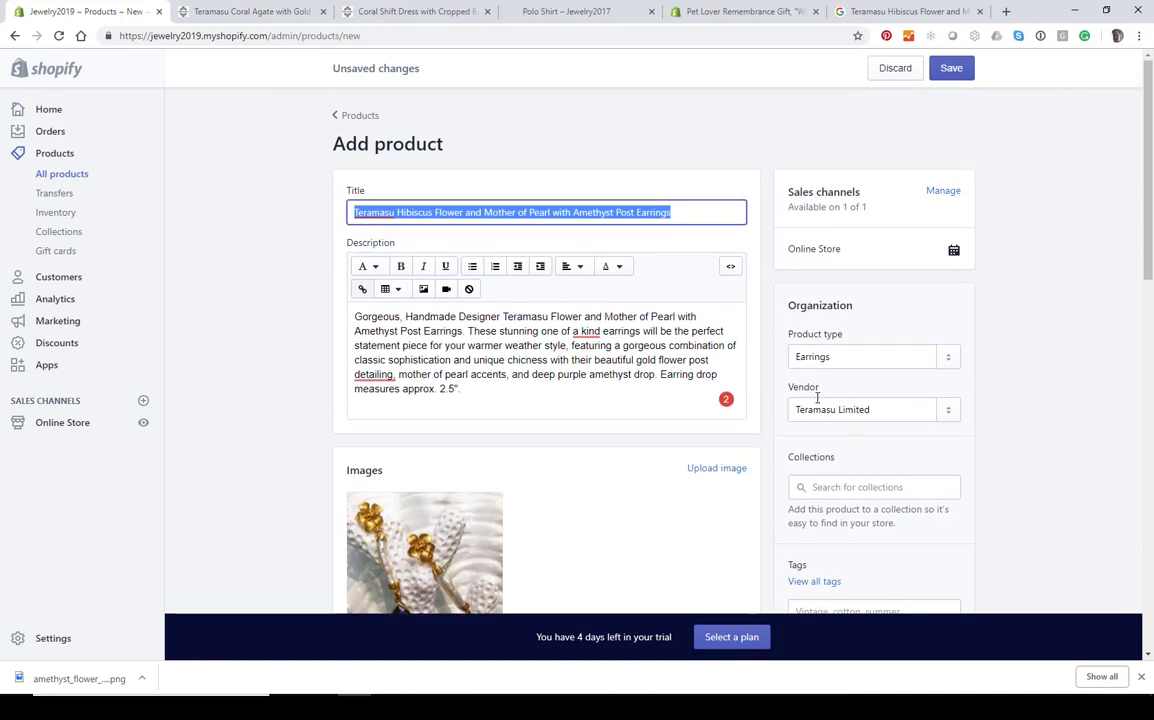
pyautogui.scroll(-3, 890, 408)
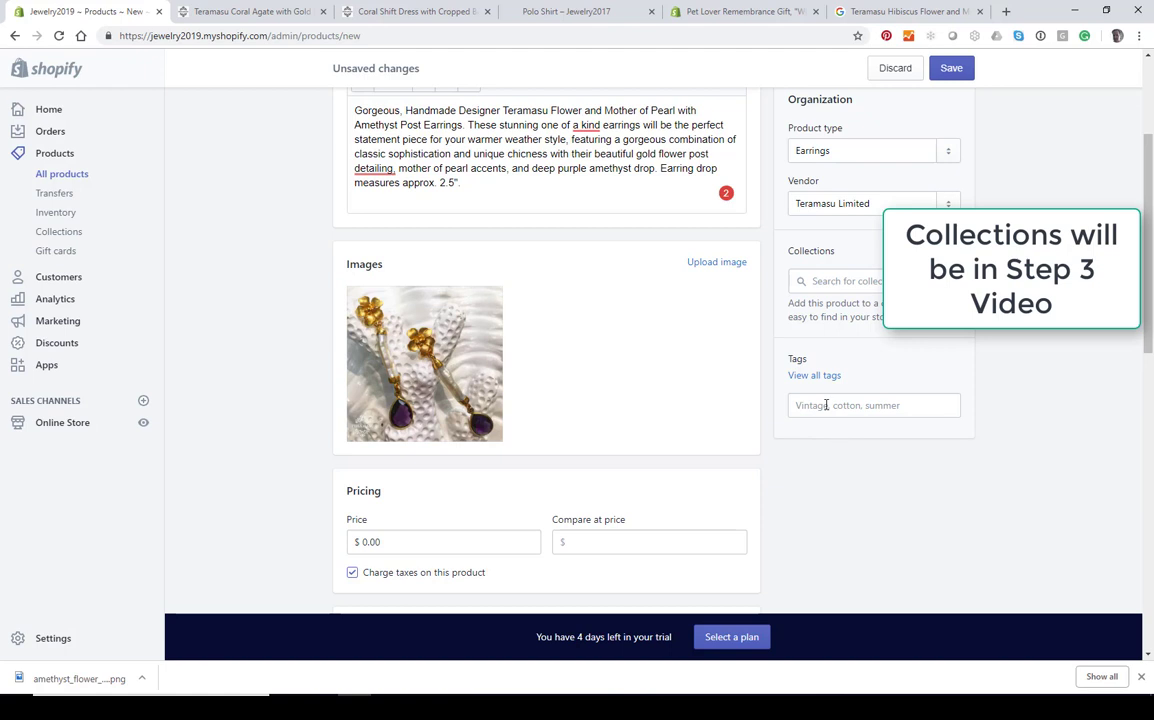
pyautogui.click(826, 405)
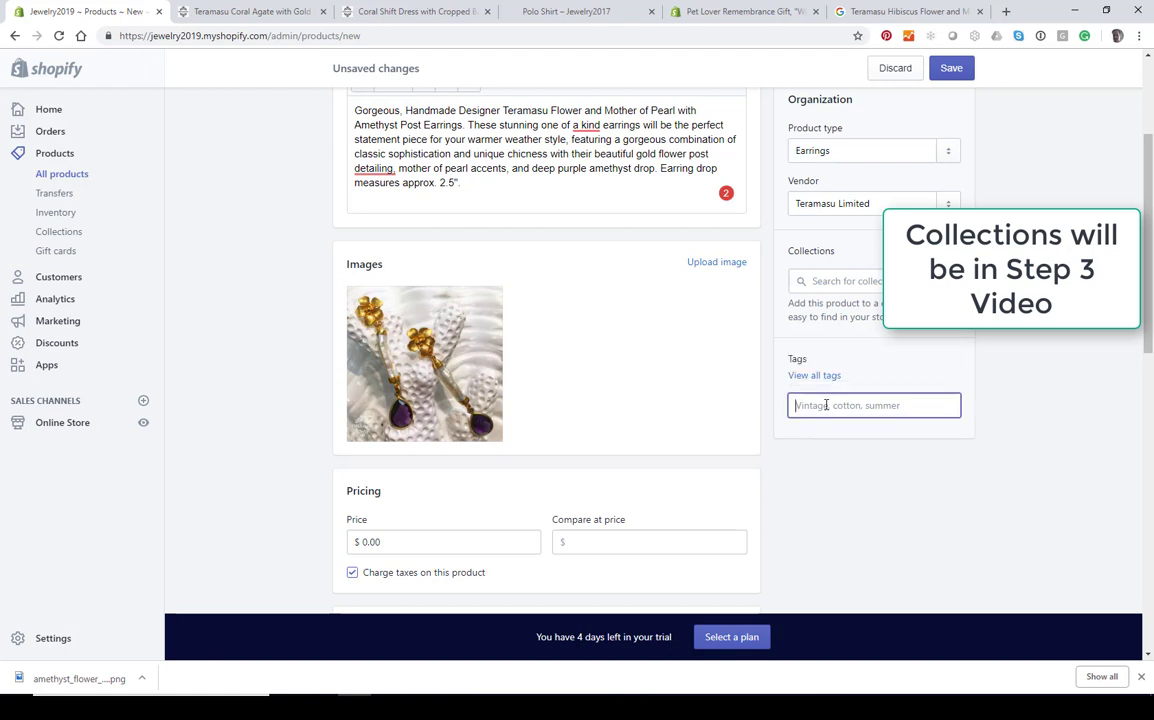
pyautogui.write('Purple')
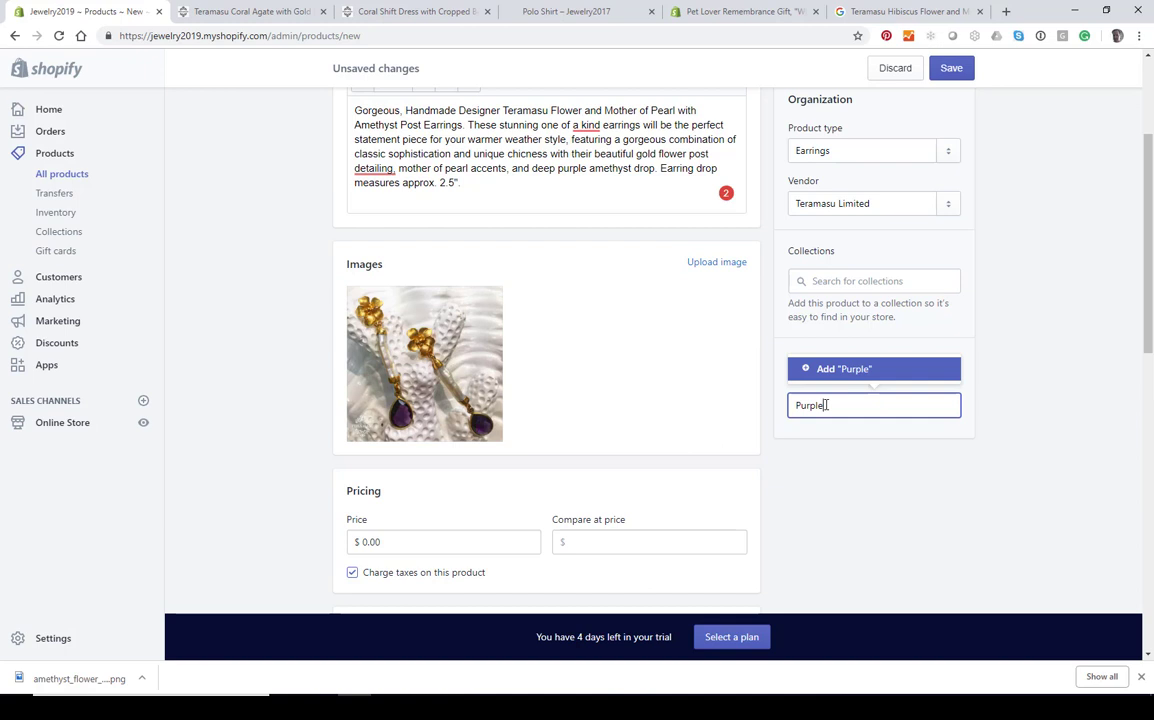
pyautogui.press('Return')
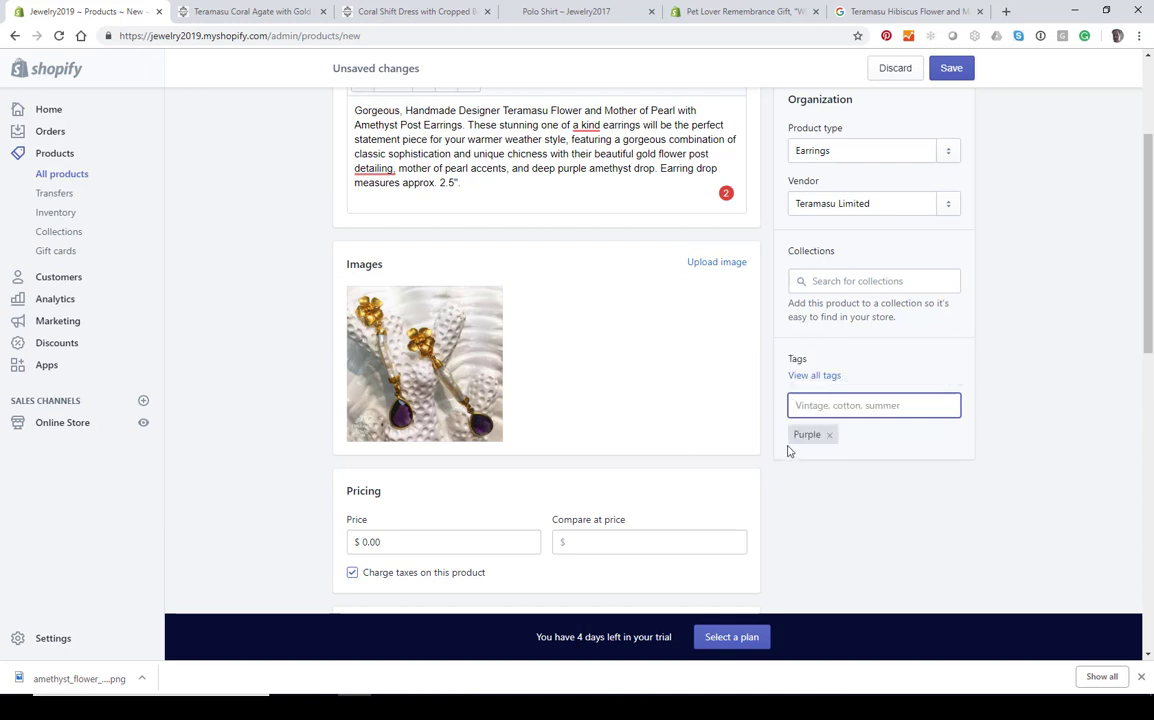
# Set the product's price to $295.00
pyautogui.scroll(-1, 798, 447)
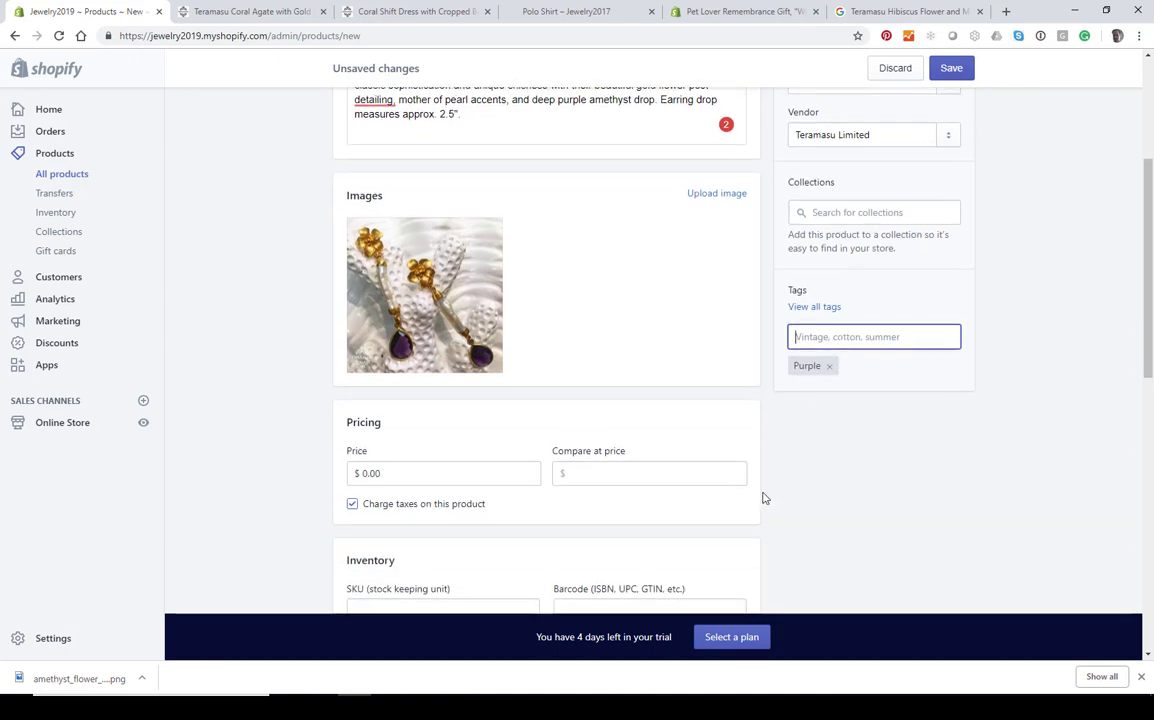
pyautogui.moveTo(400, 482); pyautogui.dragTo(221, 453)
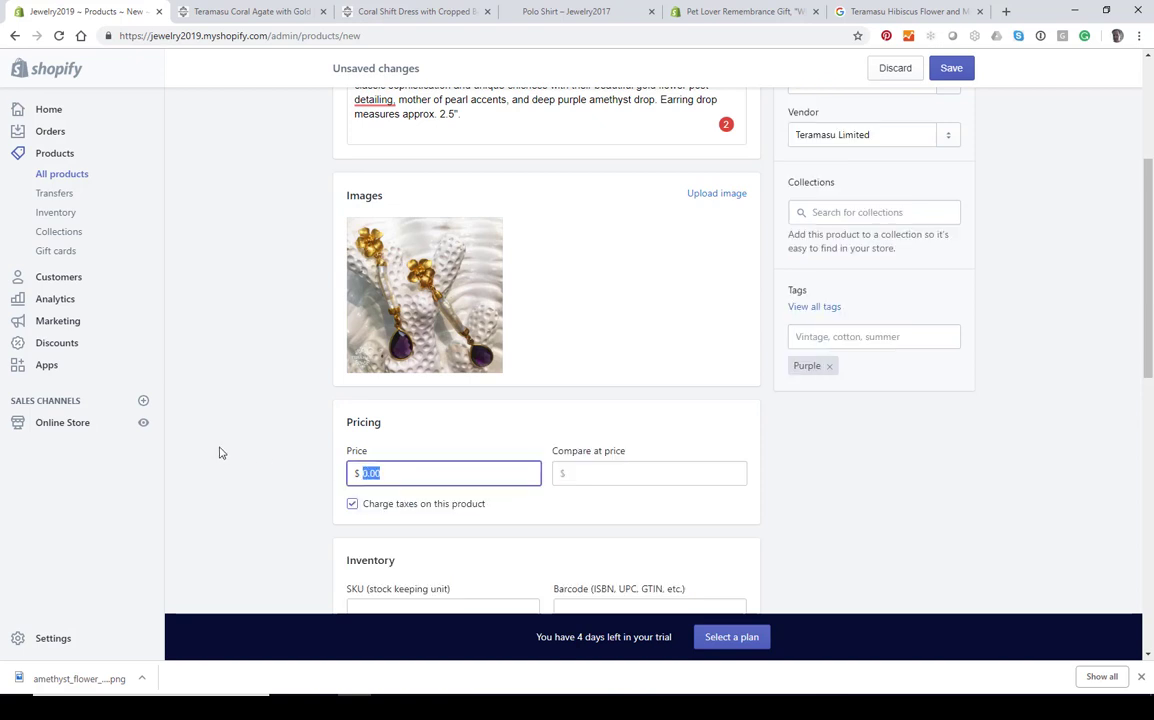
pyautogui.write('295.00')
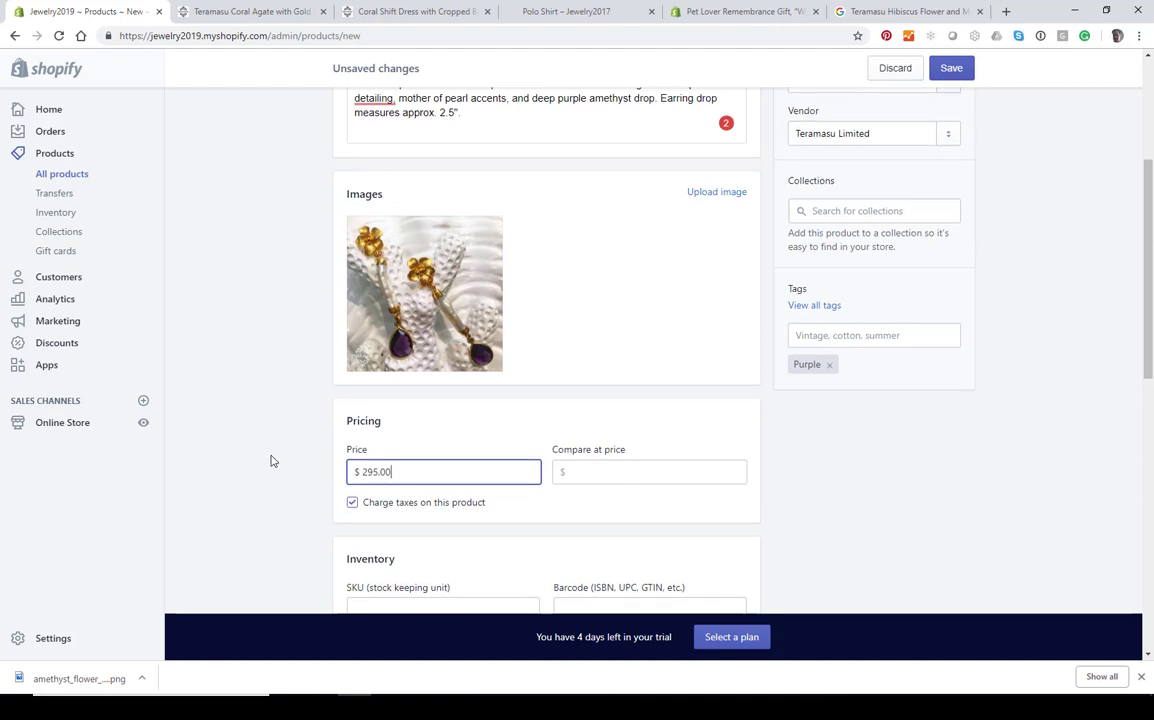
# Set the inventory policy to "Shopify tracks this product's inventory" with a quantity of 1
pyautogui.scroll(-1, 270, 461)
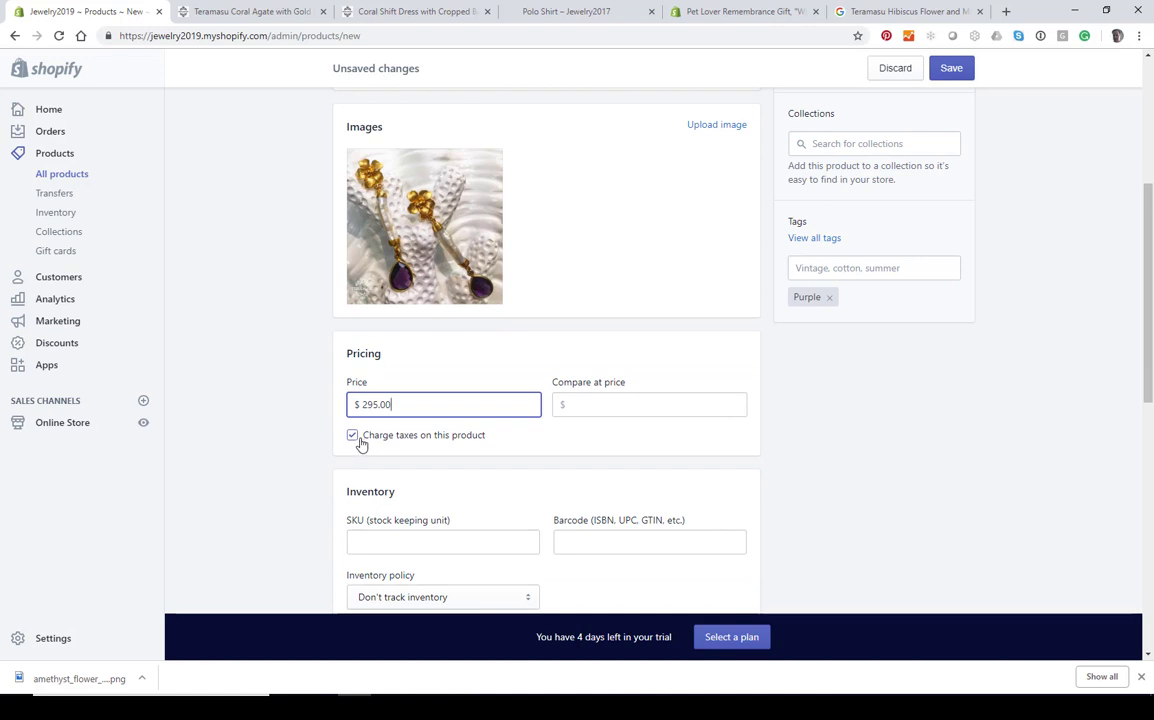
pyautogui.scroll(-2, 362, 444)
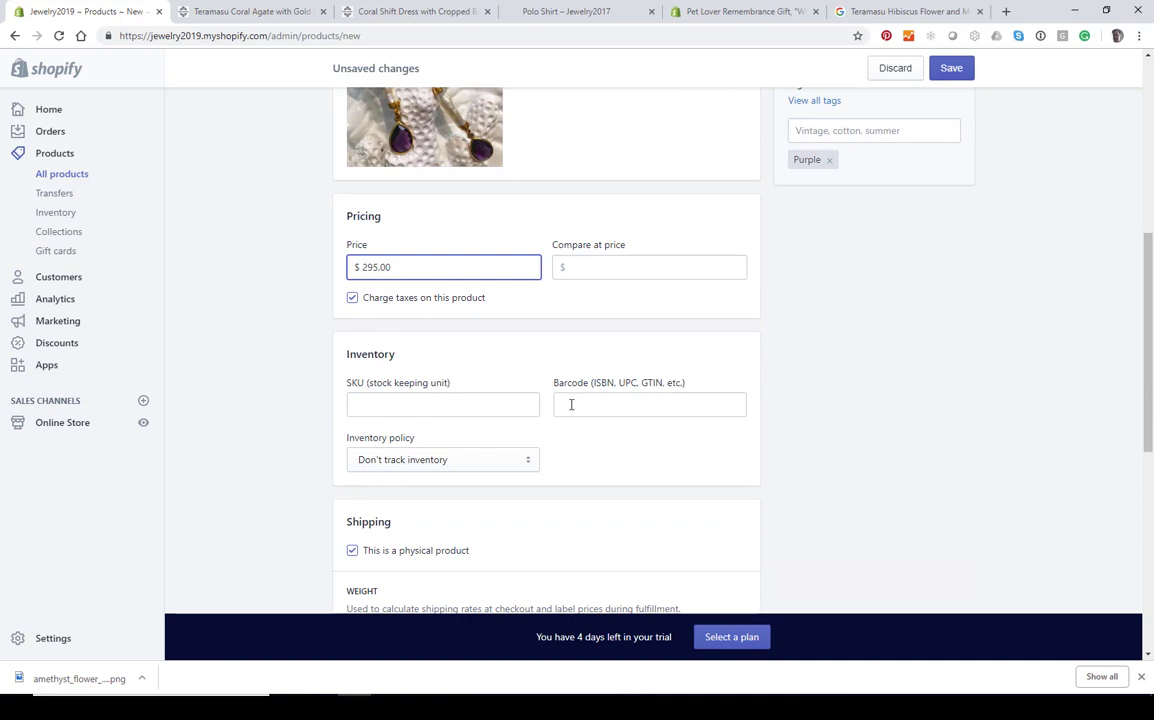
pyautogui.scroll(-1, 458, 404)
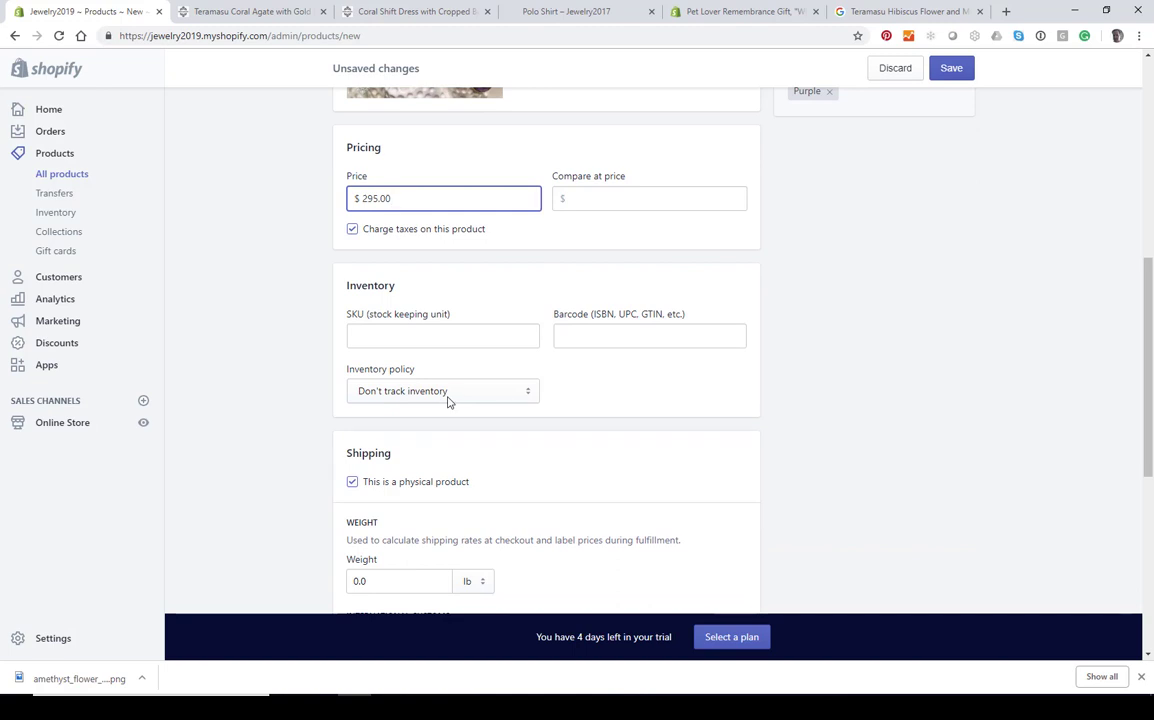
pyautogui.click(462, 398)
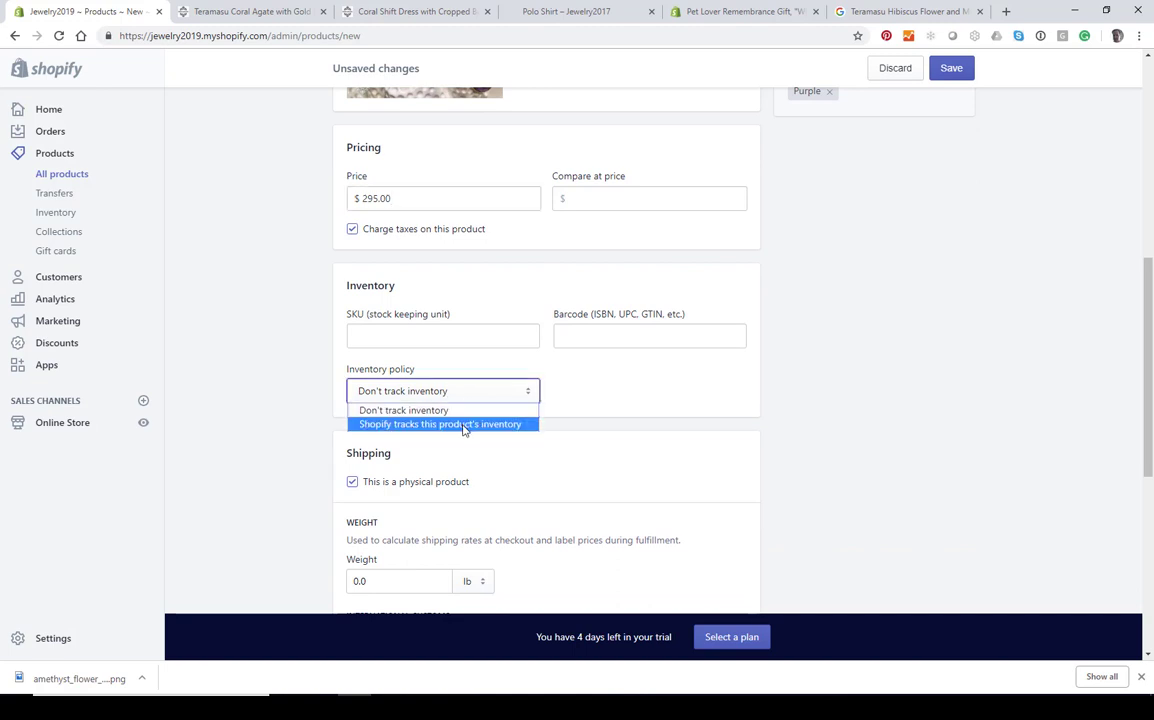
pyautogui.click(463, 424)
pyautogui.doubleClick(580, 390)
pyautogui.write('1')
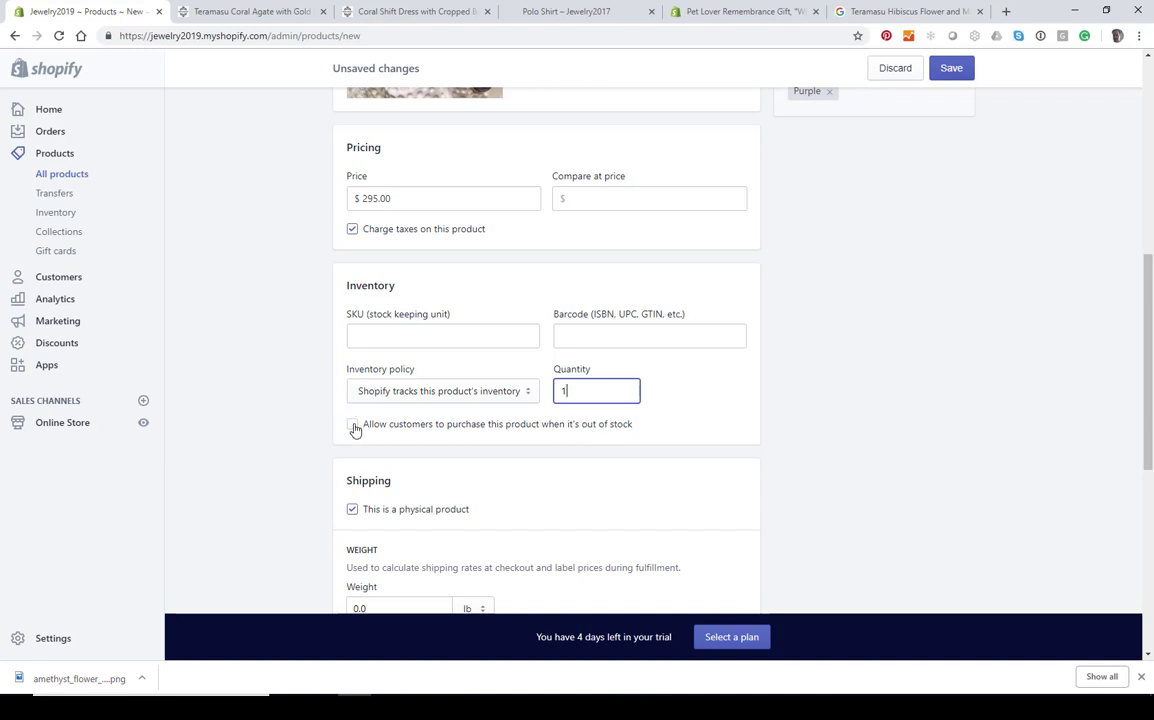
pyautogui.scroll(-1, 282, 414)
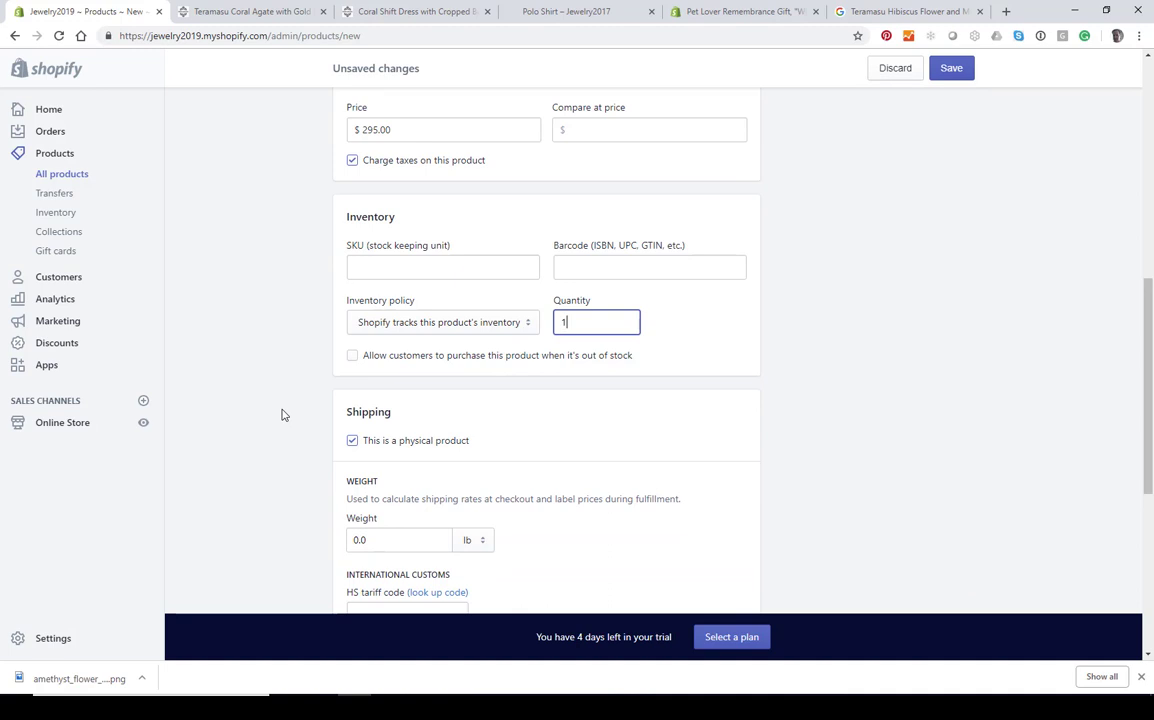
pyautogui.click(426, 324)
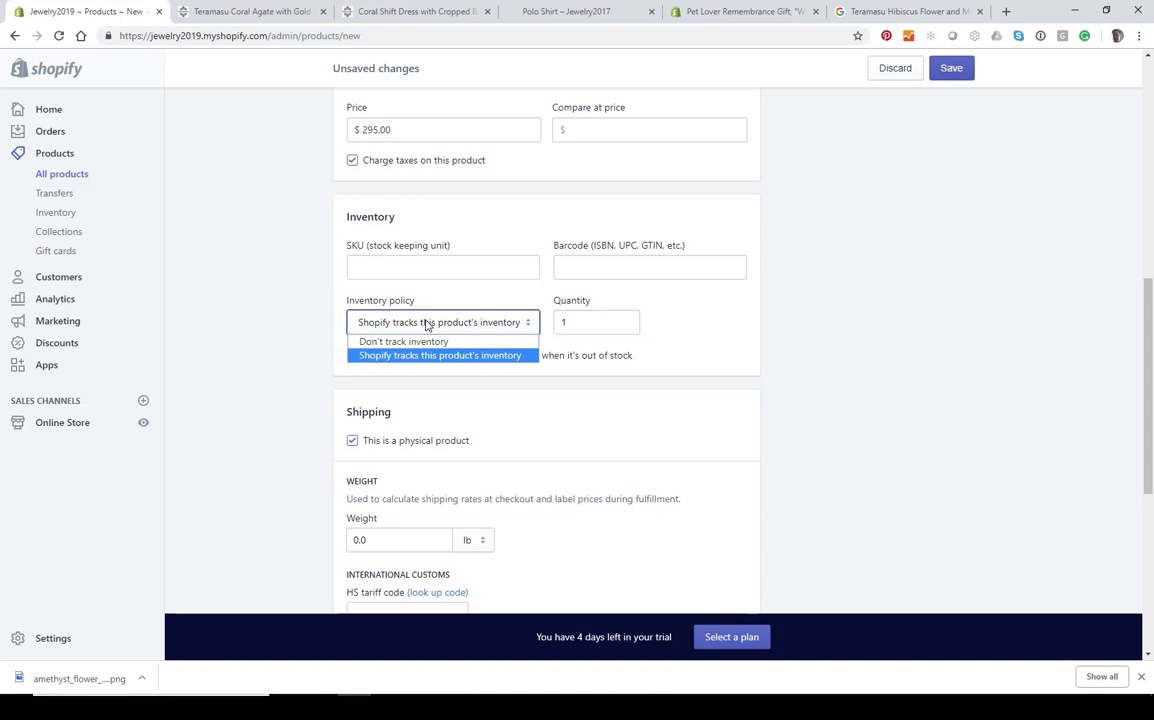
pyautogui.click(245, 296)
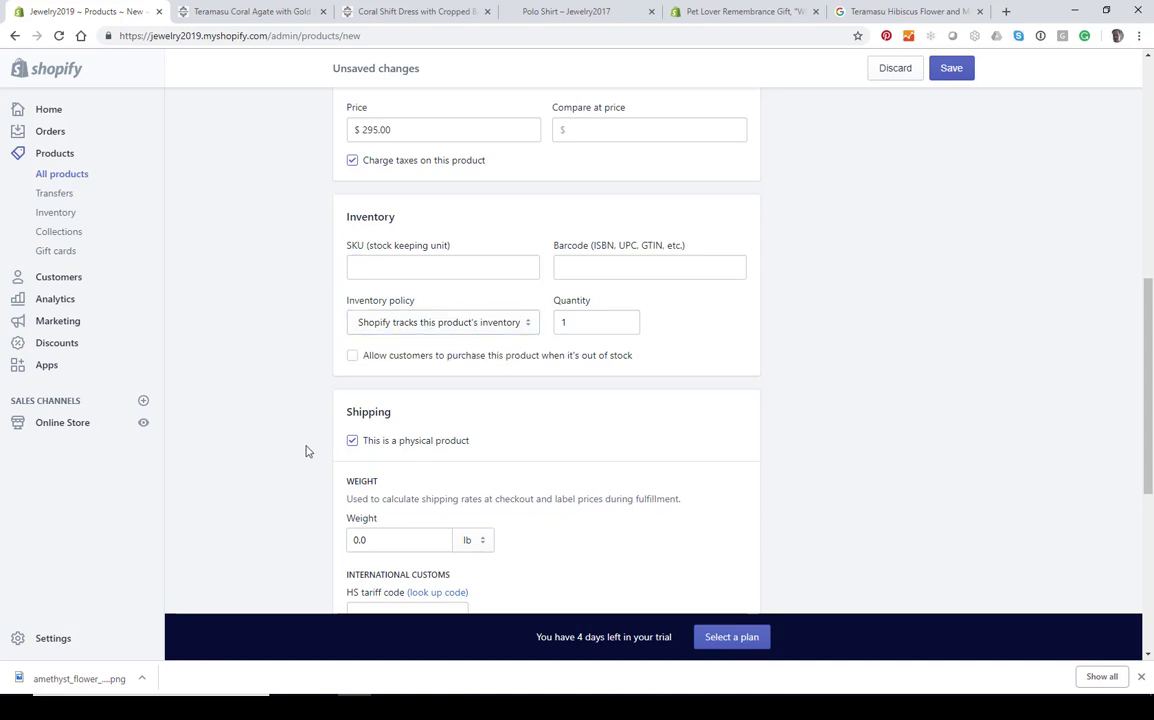
# Set the product's shipping weight to 12 oz
pyautogui.scroll(-1, 307, 451)
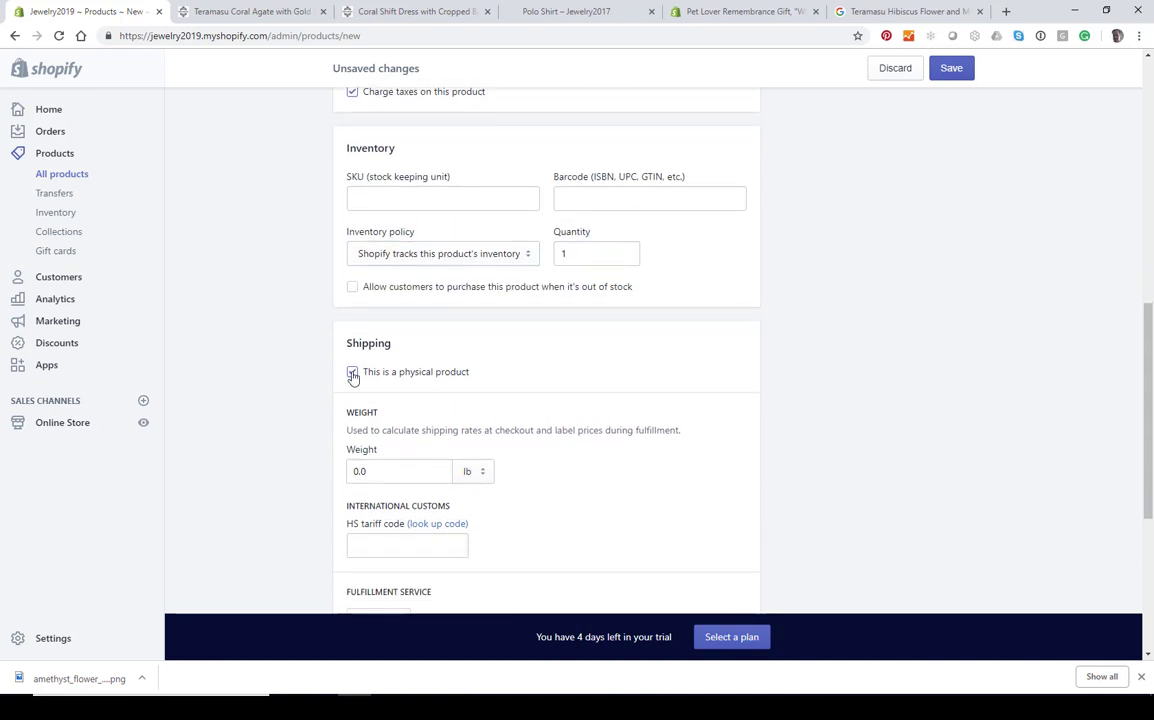
pyautogui.moveTo(381, 471); pyautogui.dragTo(236, 441)
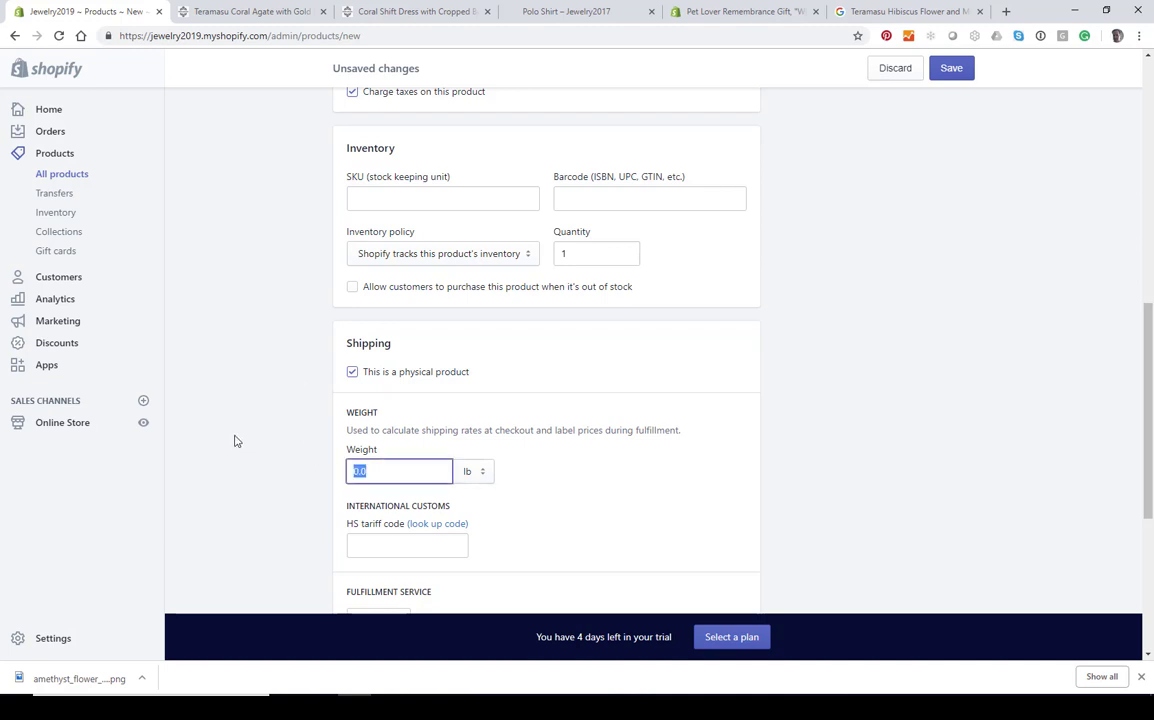
pyautogui.write('12')
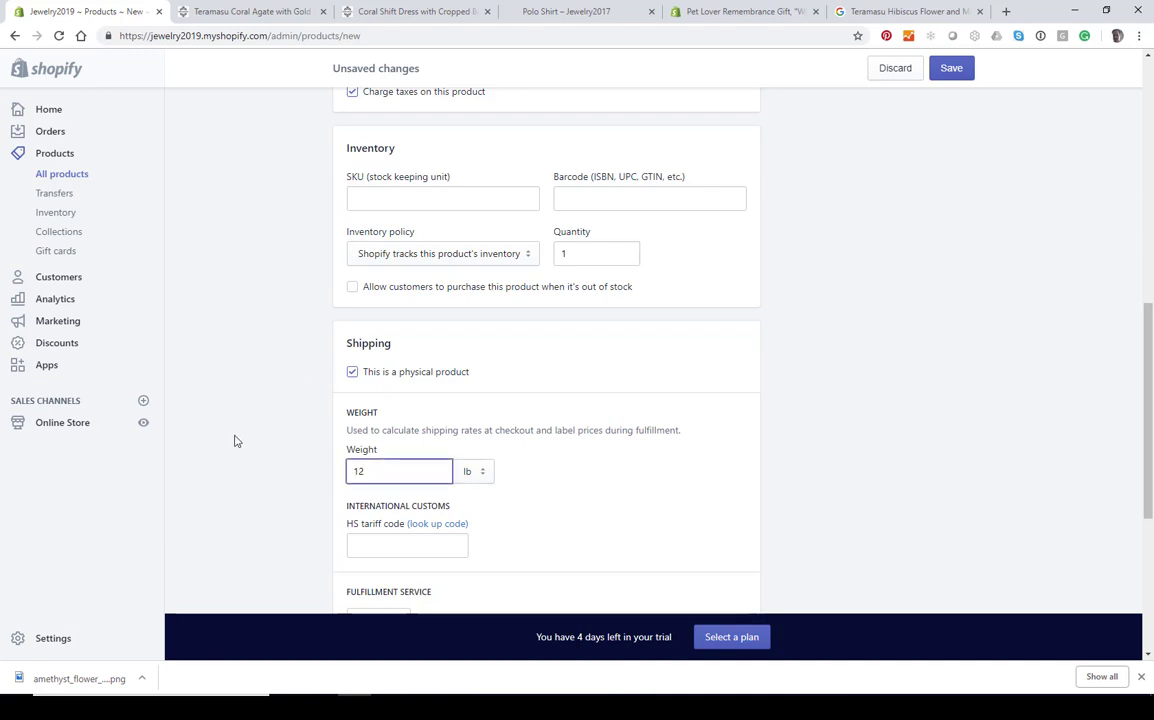
pyautogui.click(483, 474)
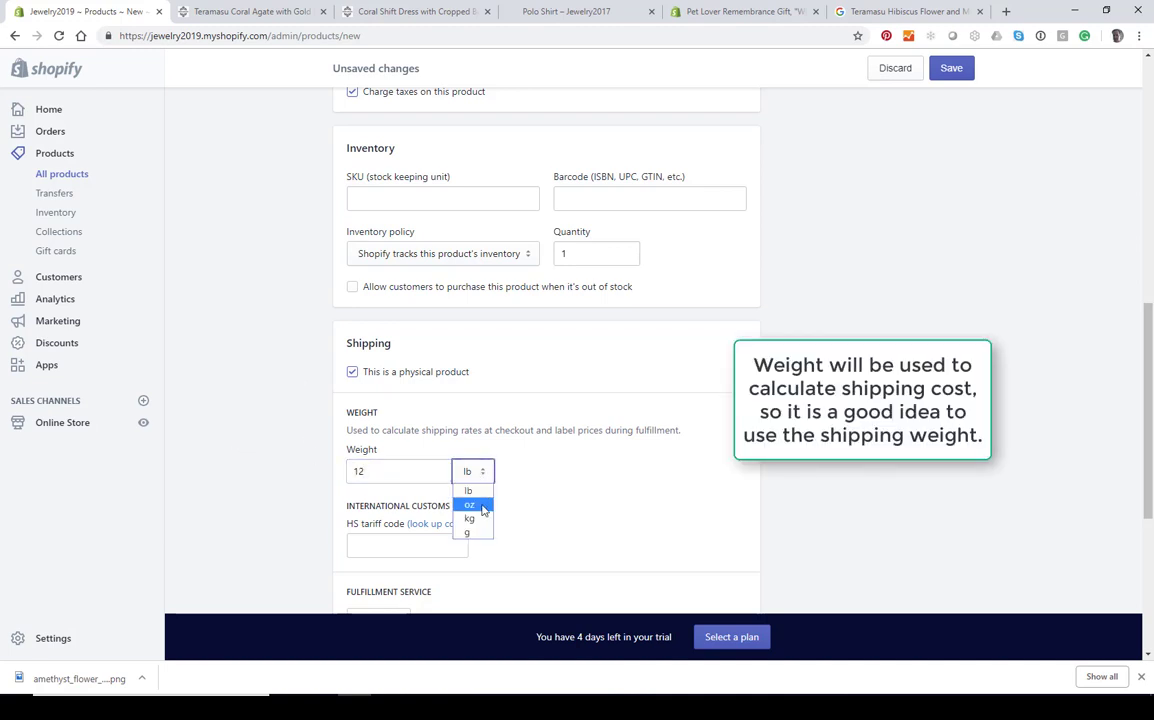
pyautogui.click(483, 507)
pyautogui.click(484, 472)
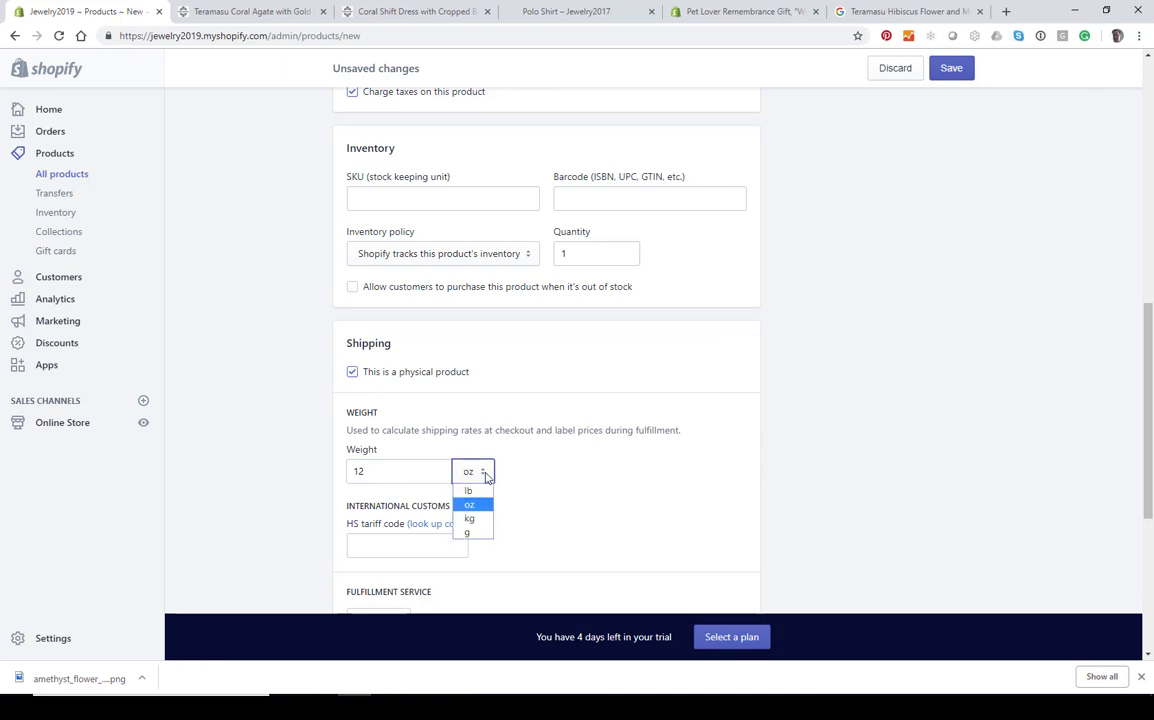
pyautogui.click(486, 476)
# Copy the full product title and search Google for it in a new browser tab
pyautogui.scroll(-2, 257, 495)
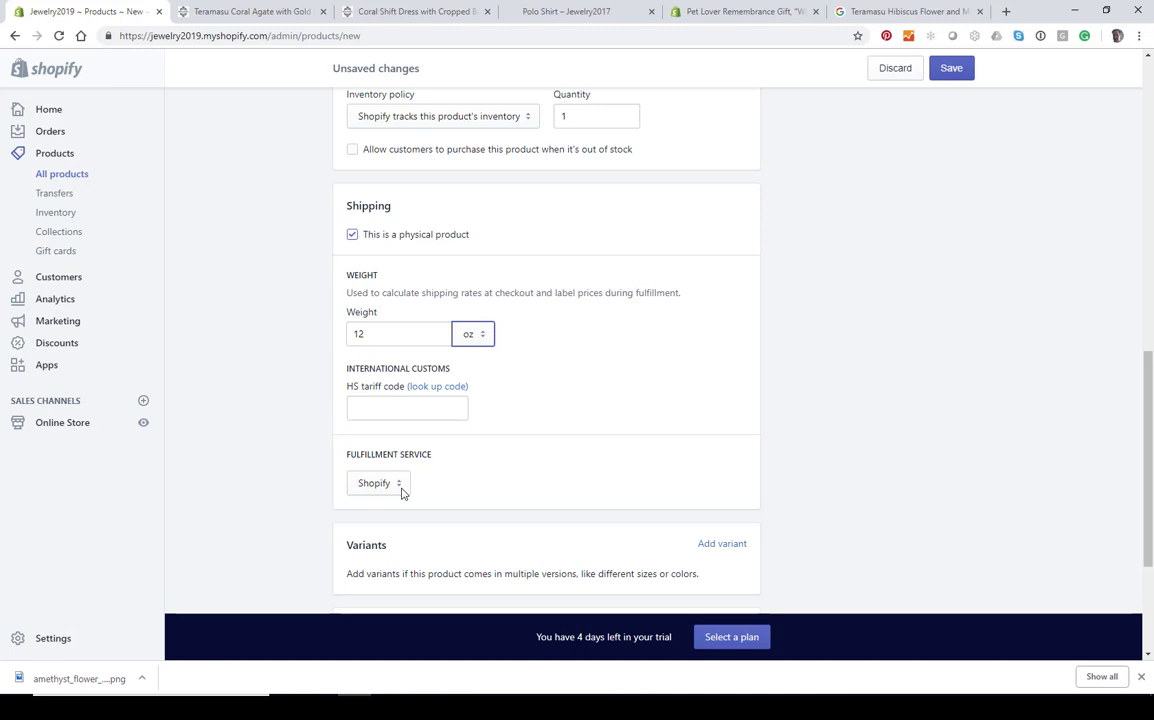
pyautogui.scroll(-2, 402, 492)
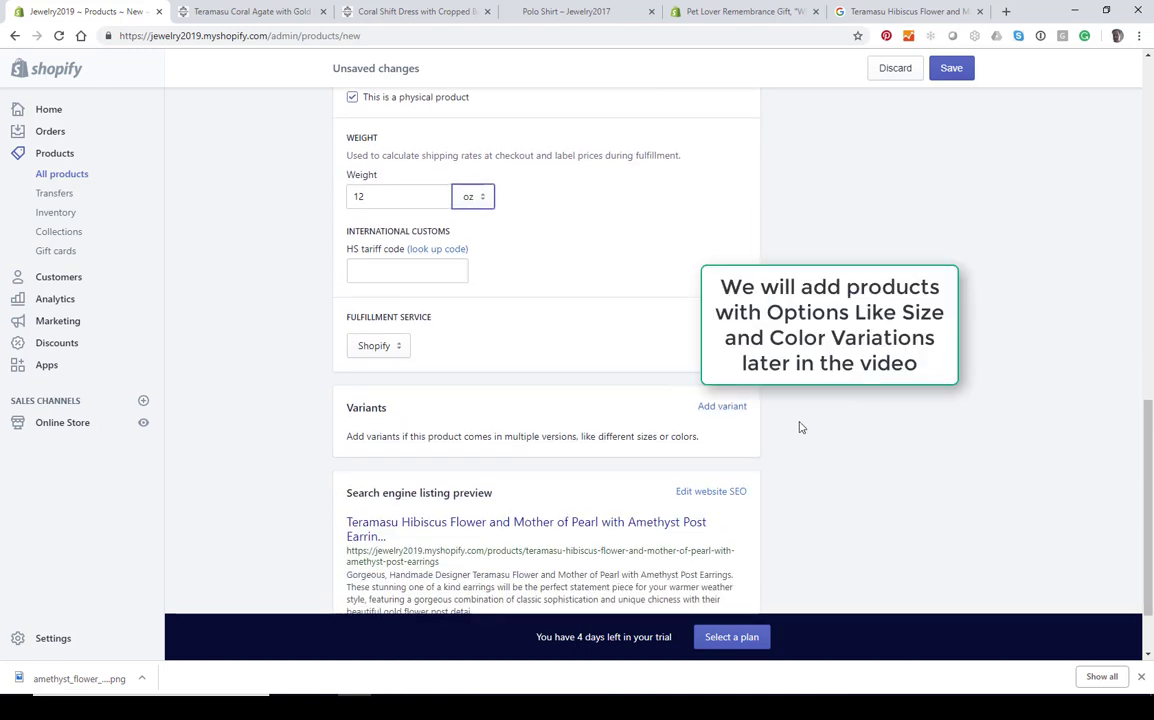
pyautogui.scroll(1, 800, 427)
pyautogui.scroll(-2, 800, 427)
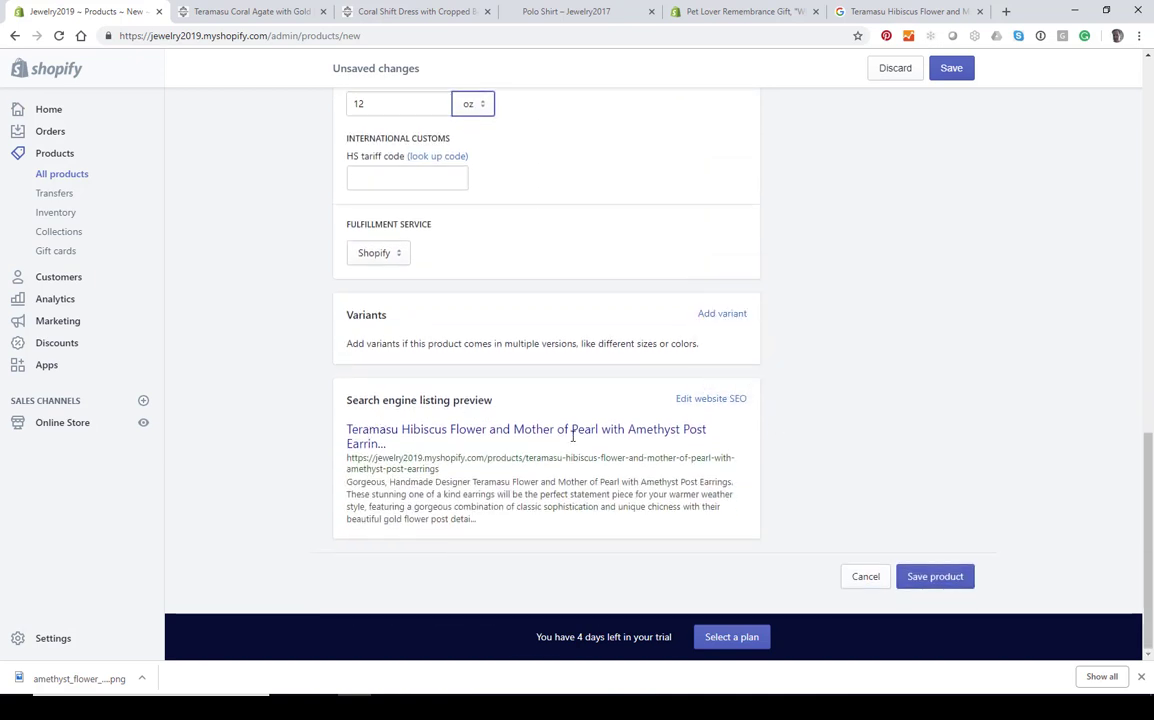
pyautogui.scroll(10, 573, 436)
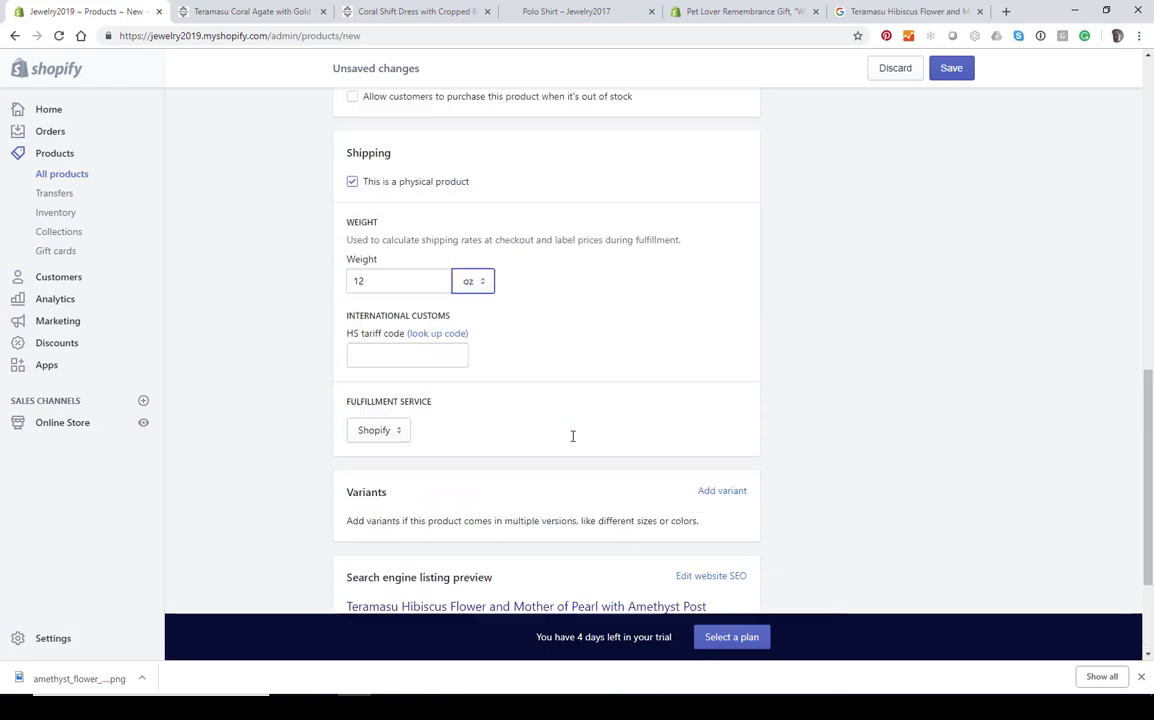
pyautogui.moveTo(674, 212); pyautogui.dragTo(262, 172)
pyautogui.rightClick(427, 210)
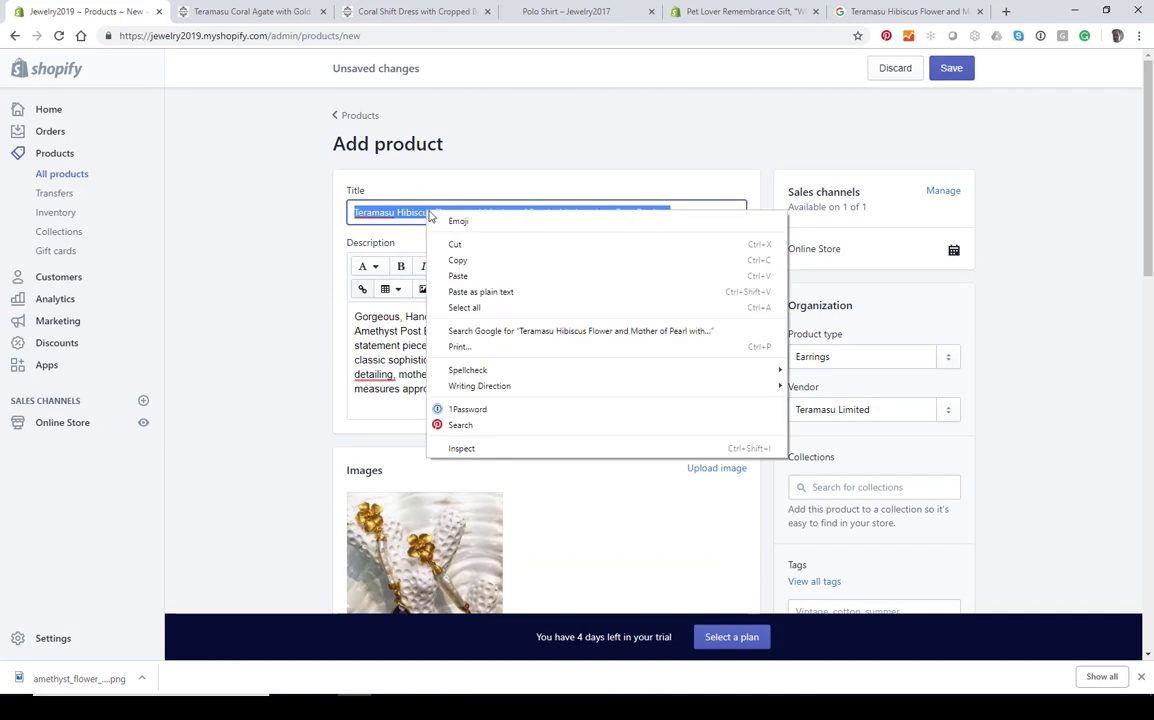
pyautogui.click(477, 261)
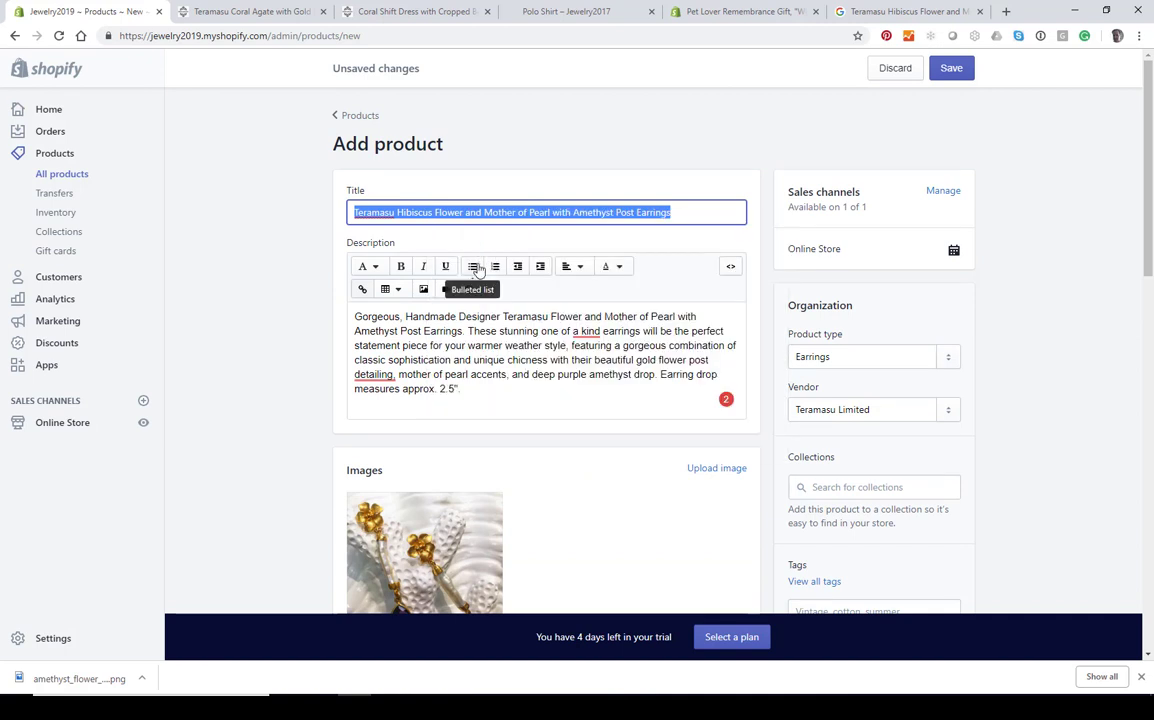
pyautogui.middleClick(870, 12)
pyautogui.click(842, 11)
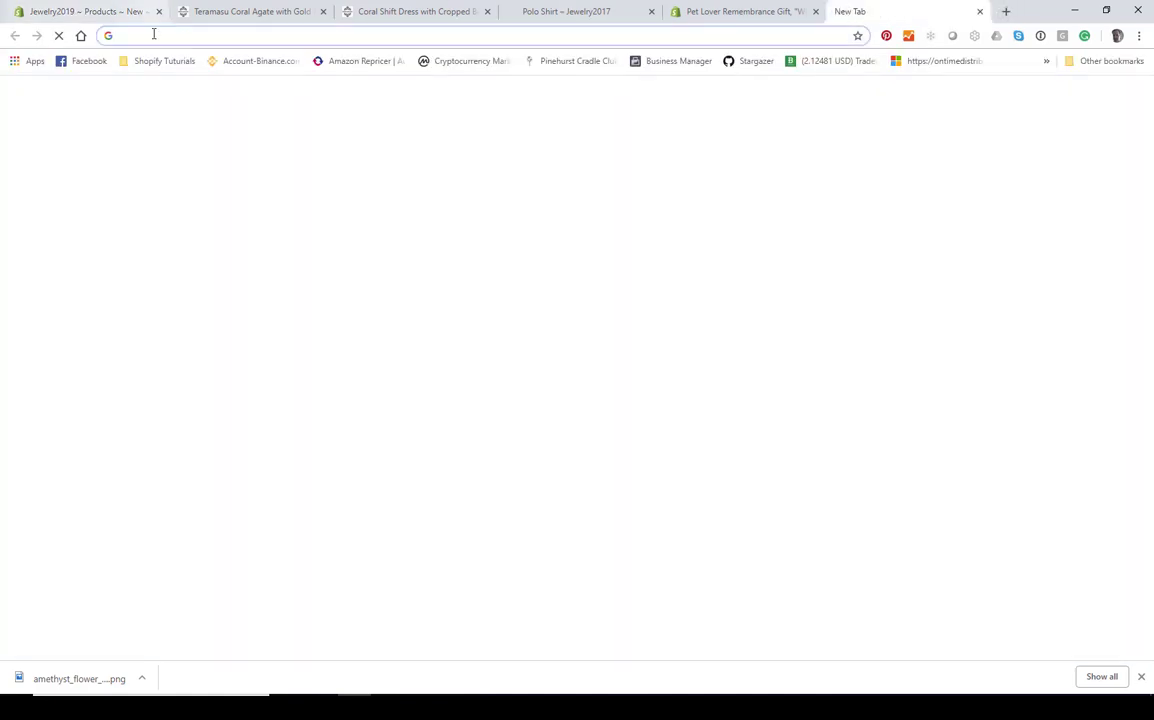
pyautogui.rightClick(158, 34)
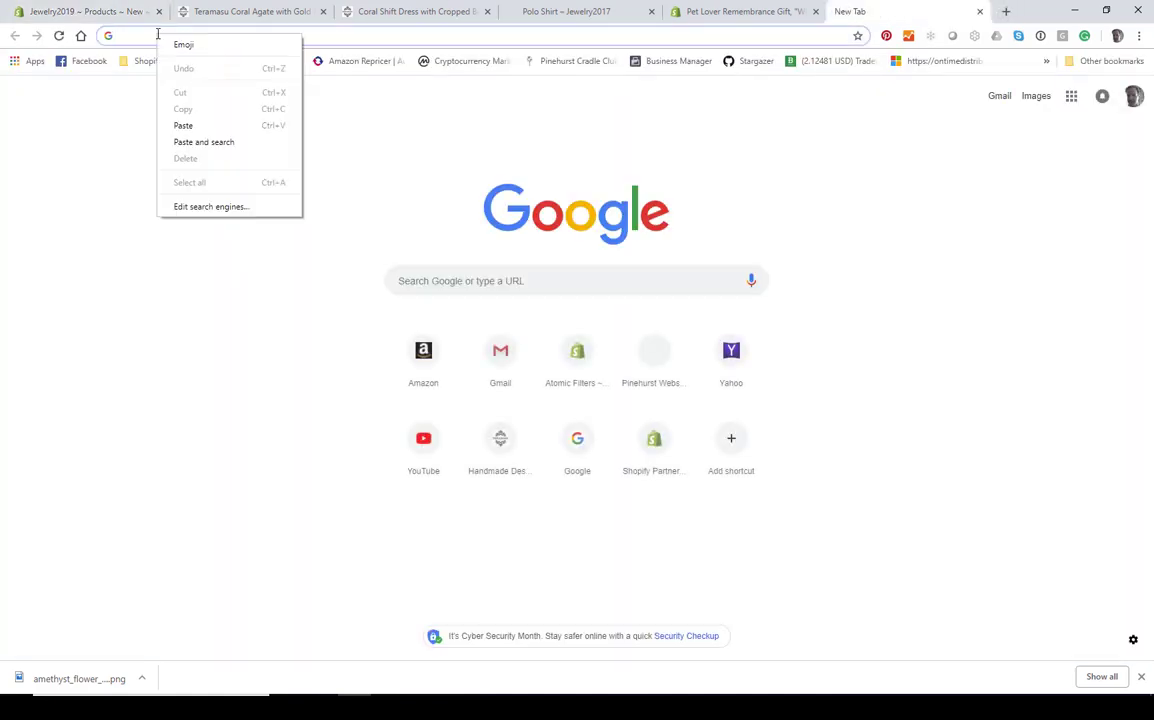
pyautogui.click(175, 141)
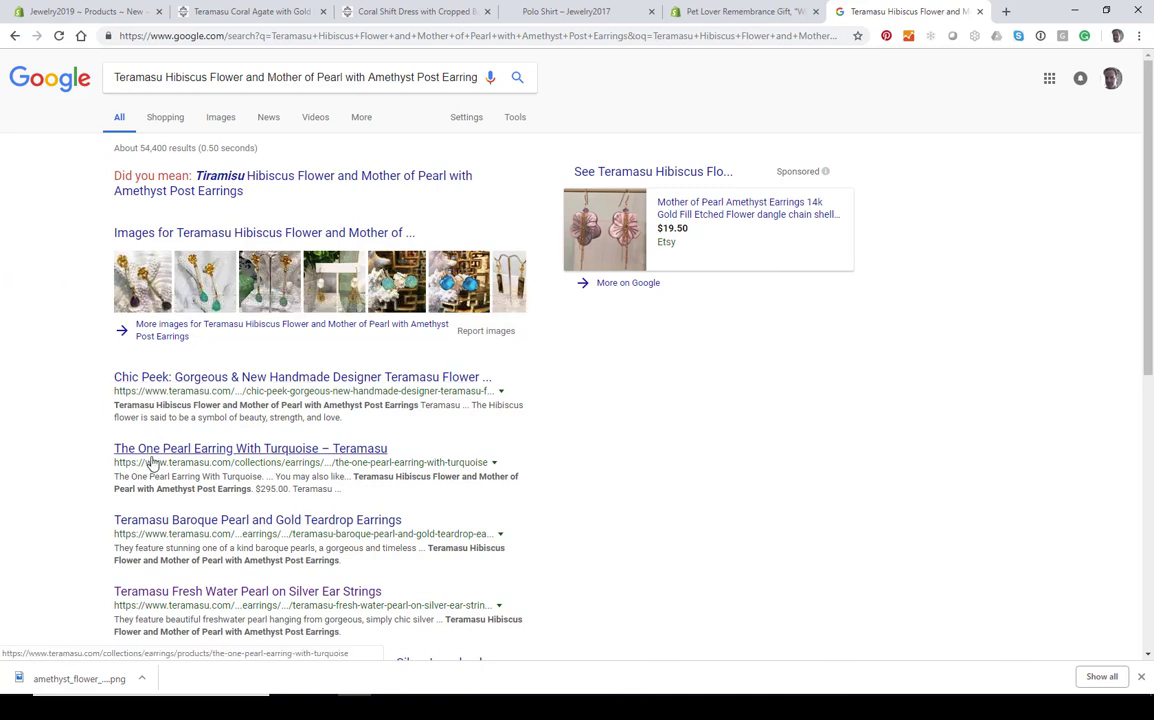
# Look through the Google results and open the enlarged preview of the amethyst flower earrings image
pyautogui.scroll(-1, 30, 510)
pyautogui.scroll(-1, 50, 505)
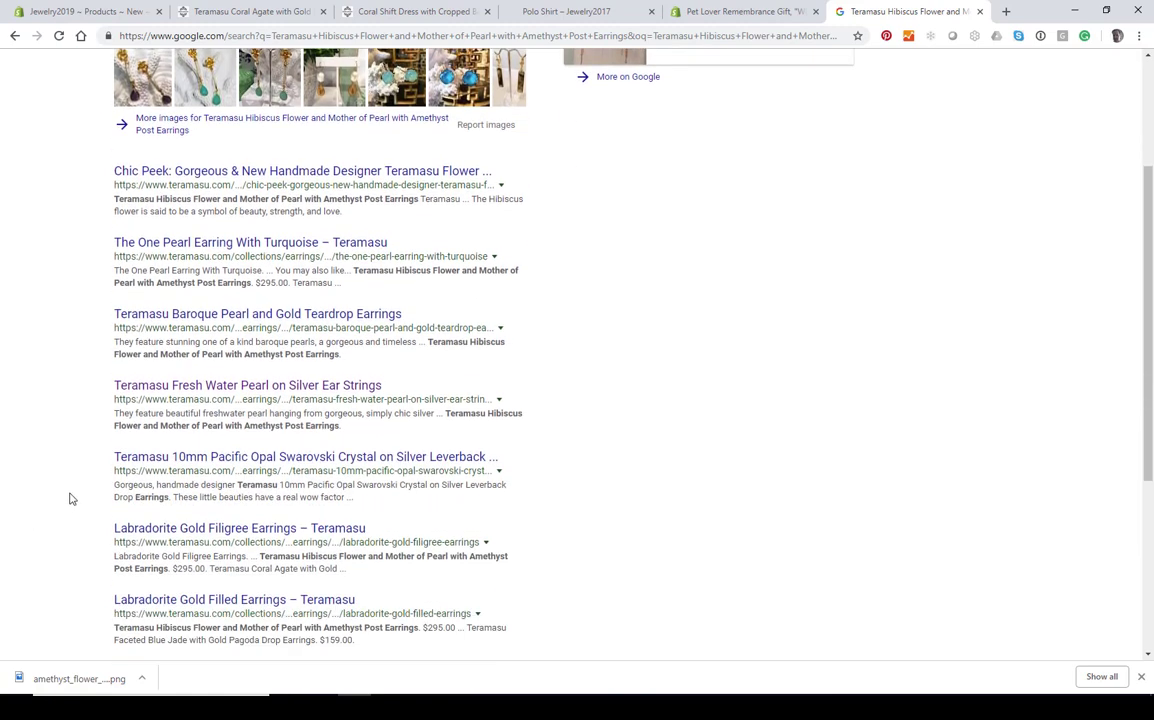
pyautogui.scroll(2, 95, 430)
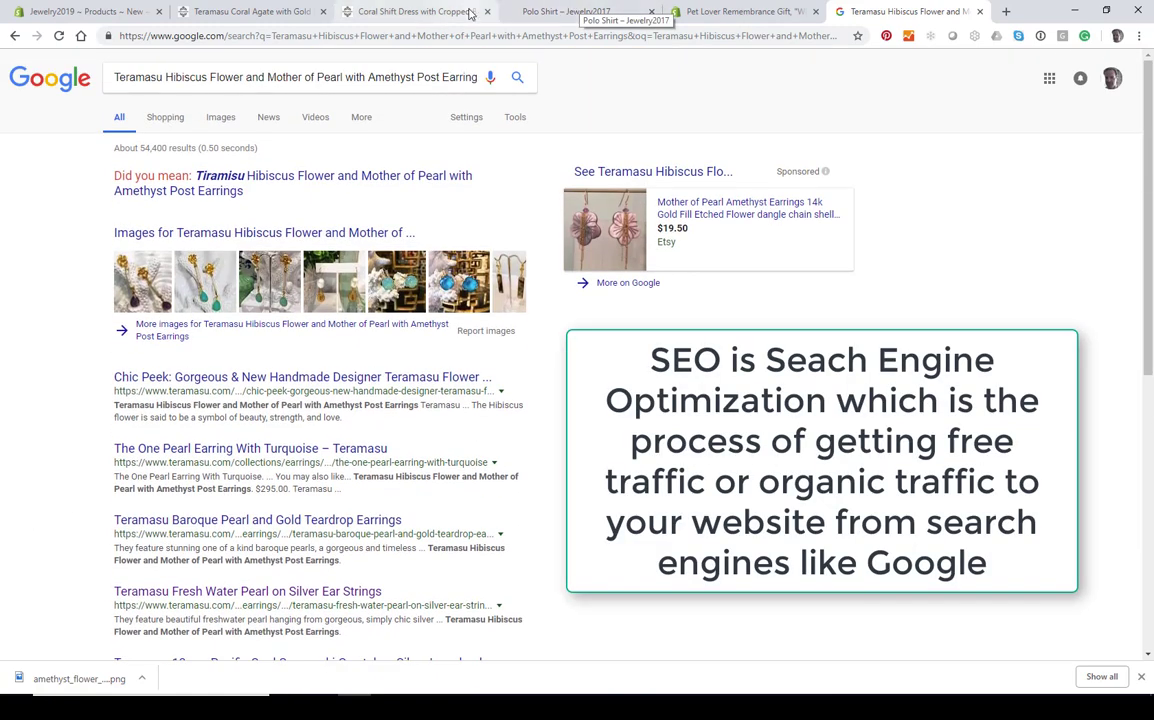
pyautogui.click(158, 289)
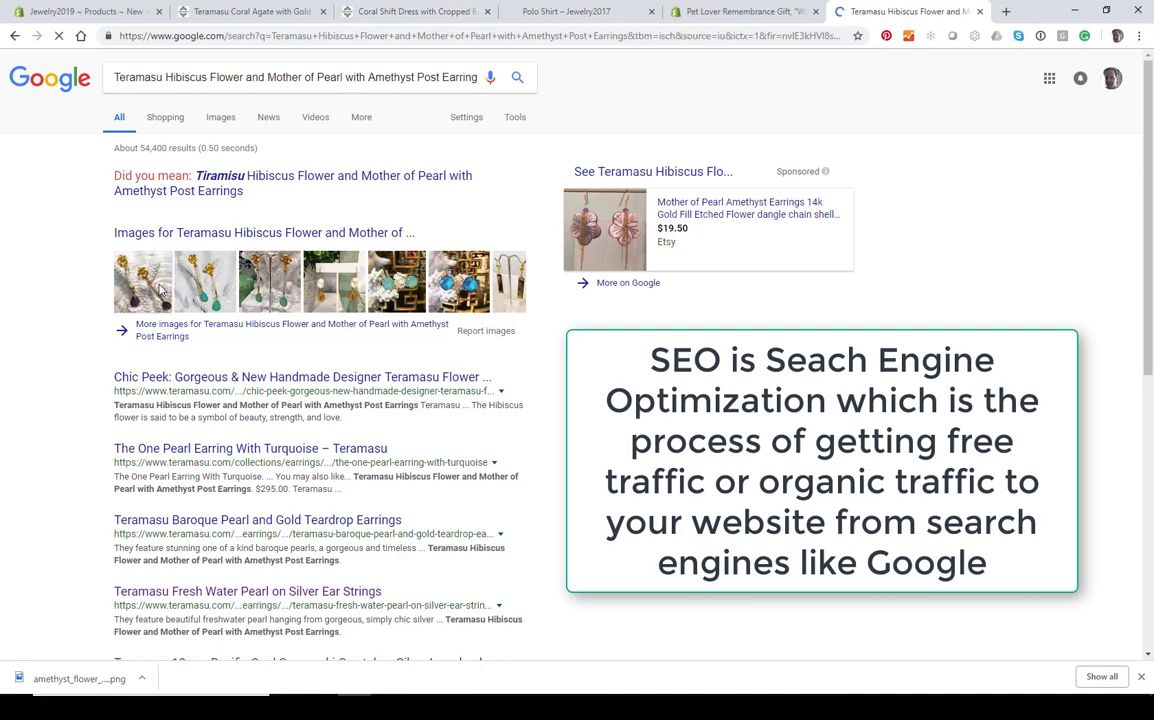
pyautogui.click(85, 266)
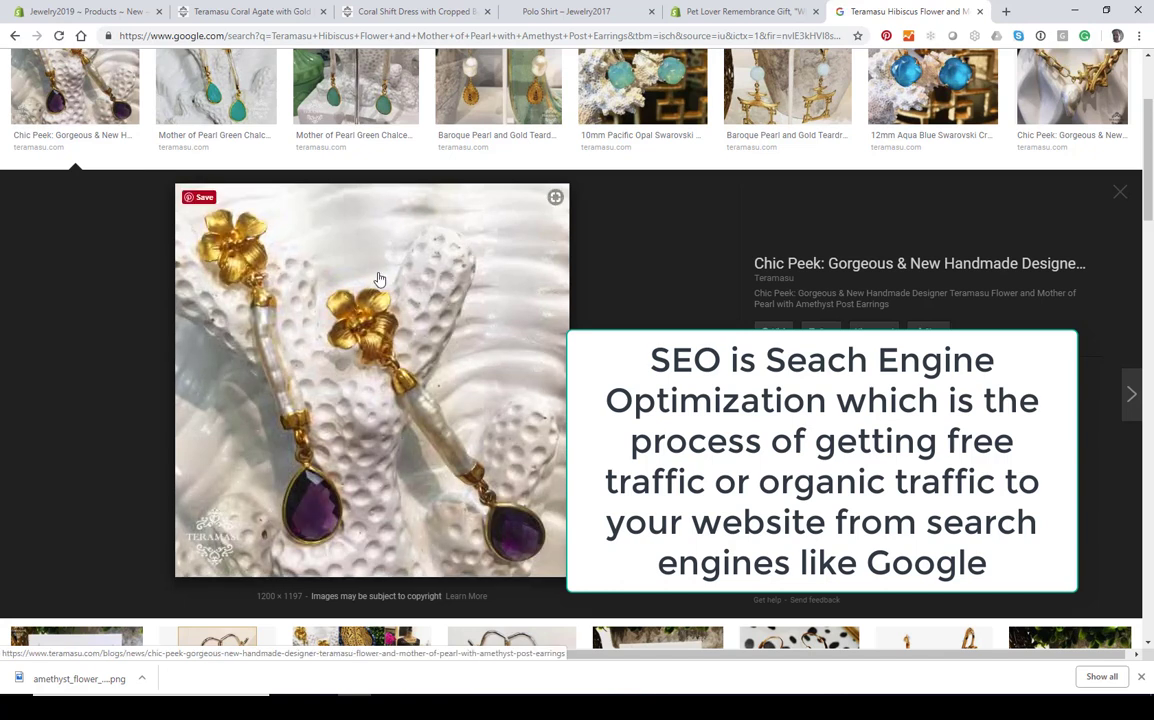
# Close the enlarged image, return to Shopify, save the new earrings product and open its storefront page
pyautogui.click(1126, 196)
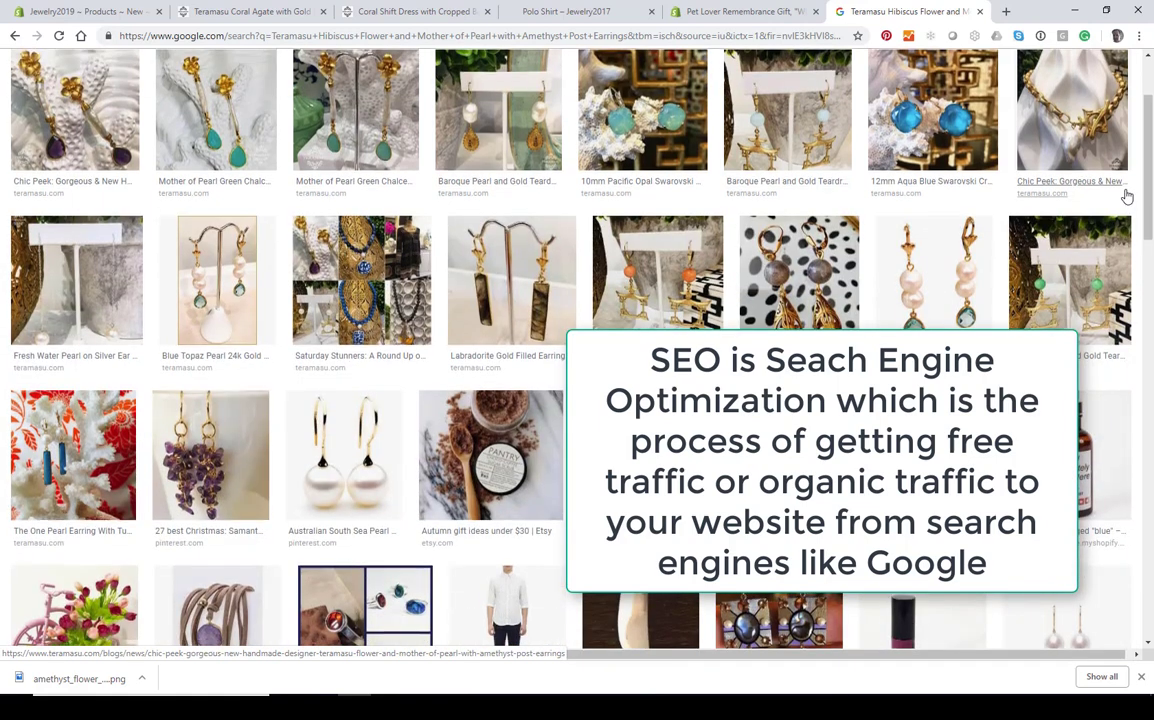
pyautogui.scroll(2, 1126, 196)
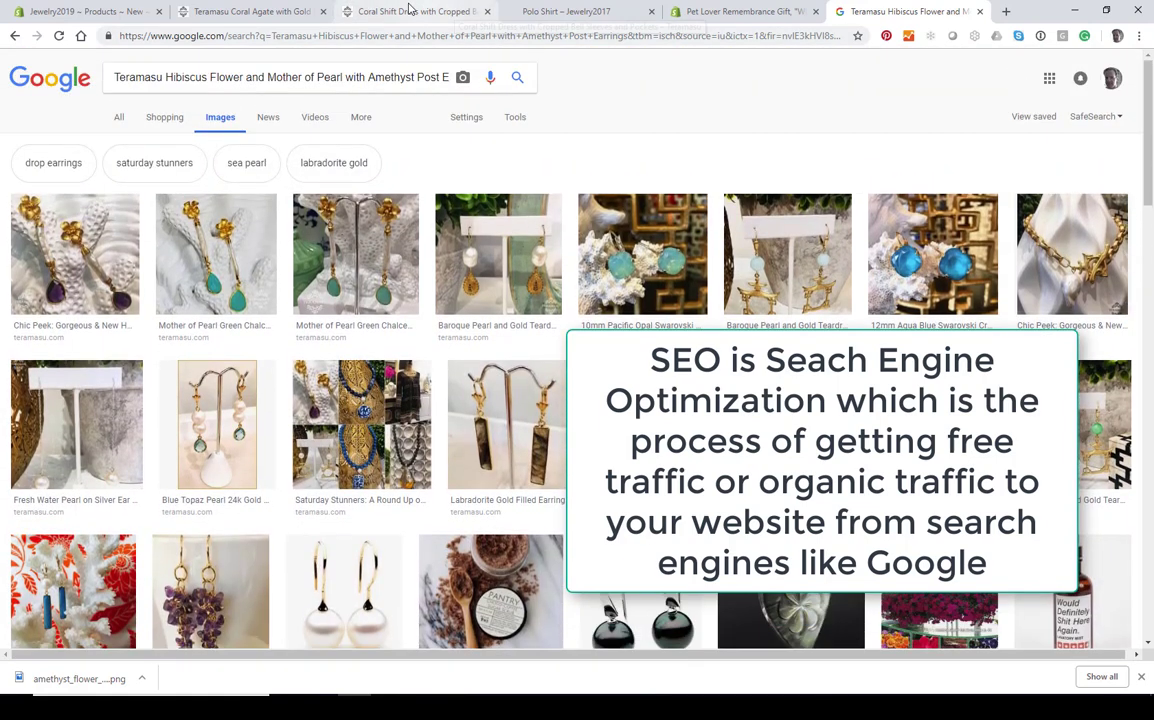
pyautogui.click(260, 12)
pyautogui.click(90, 9)
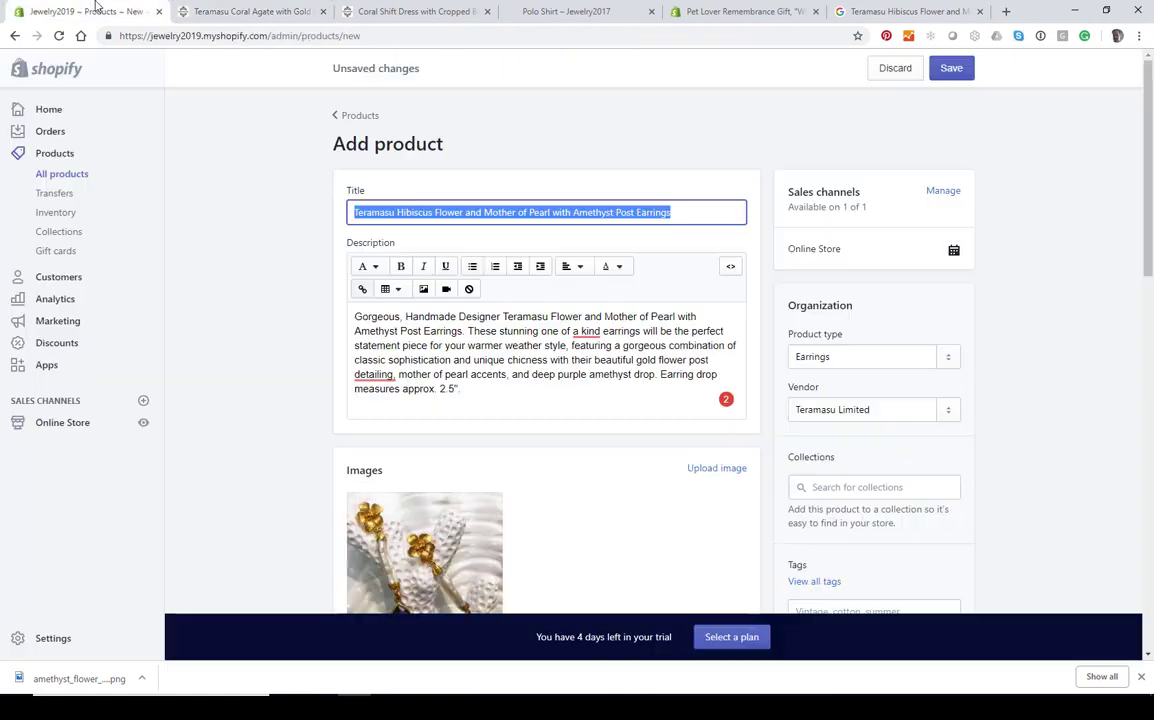
pyautogui.click(952, 70)
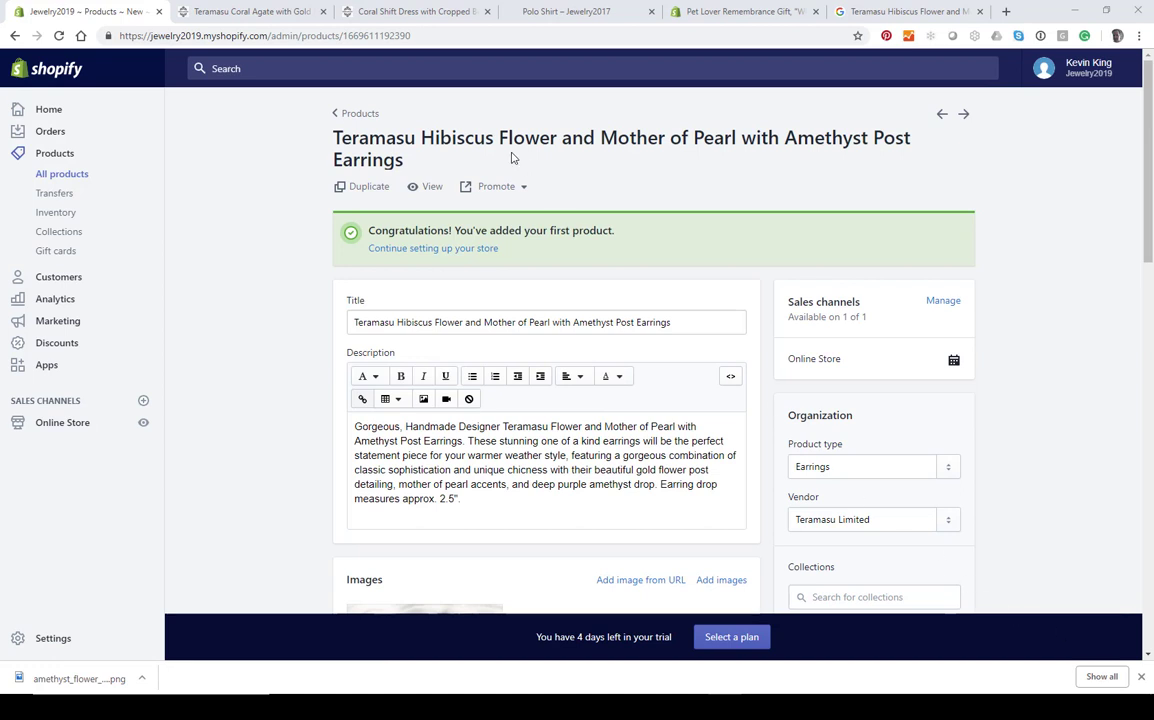
pyautogui.click(427, 192)
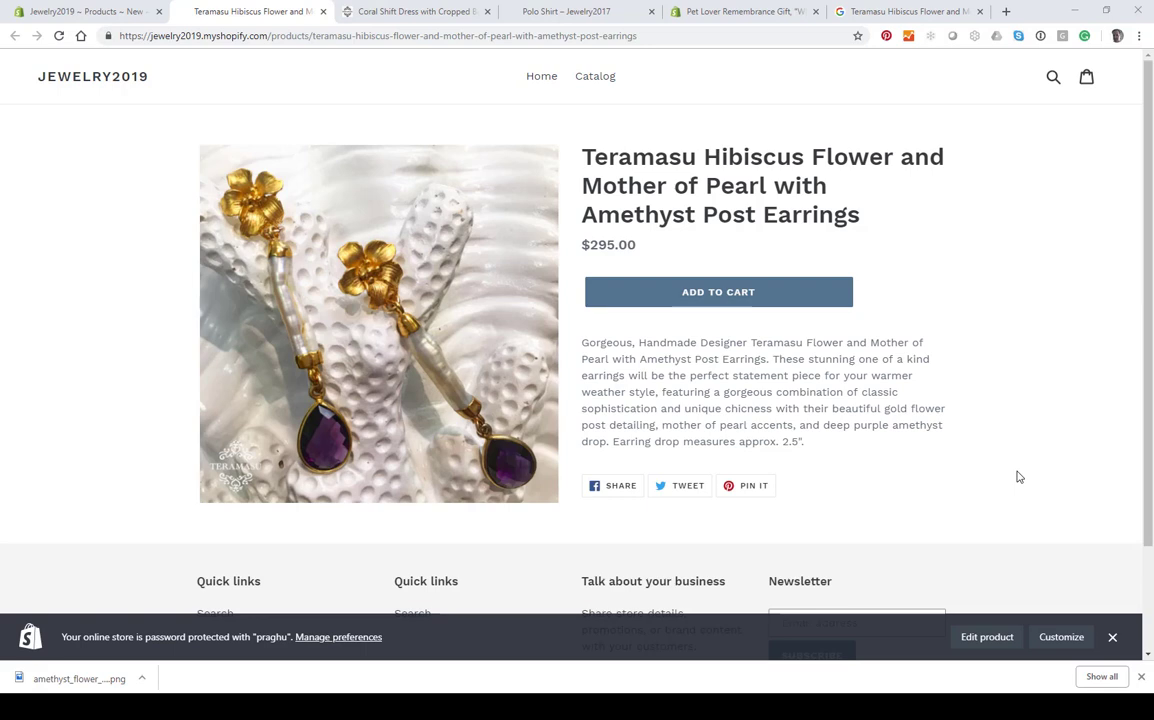
# Examine the size options offered on the Coral Shift Dress product page
pyautogui.click(393, 12)
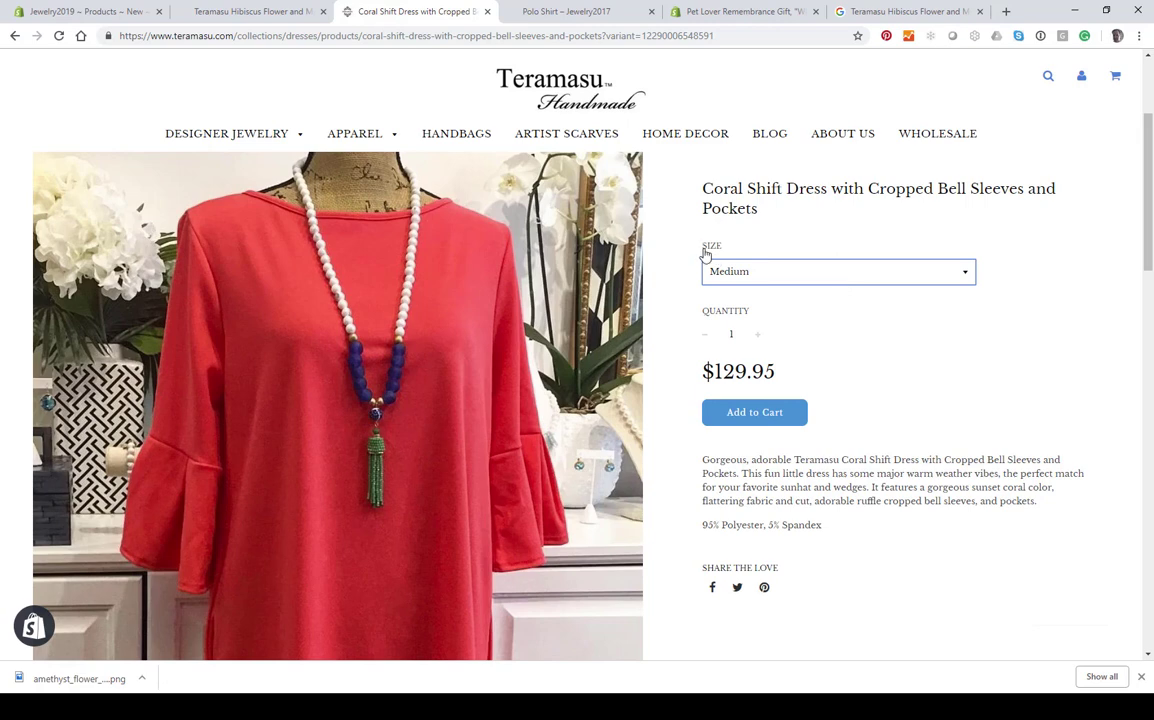
pyautogui.click(782, 276)
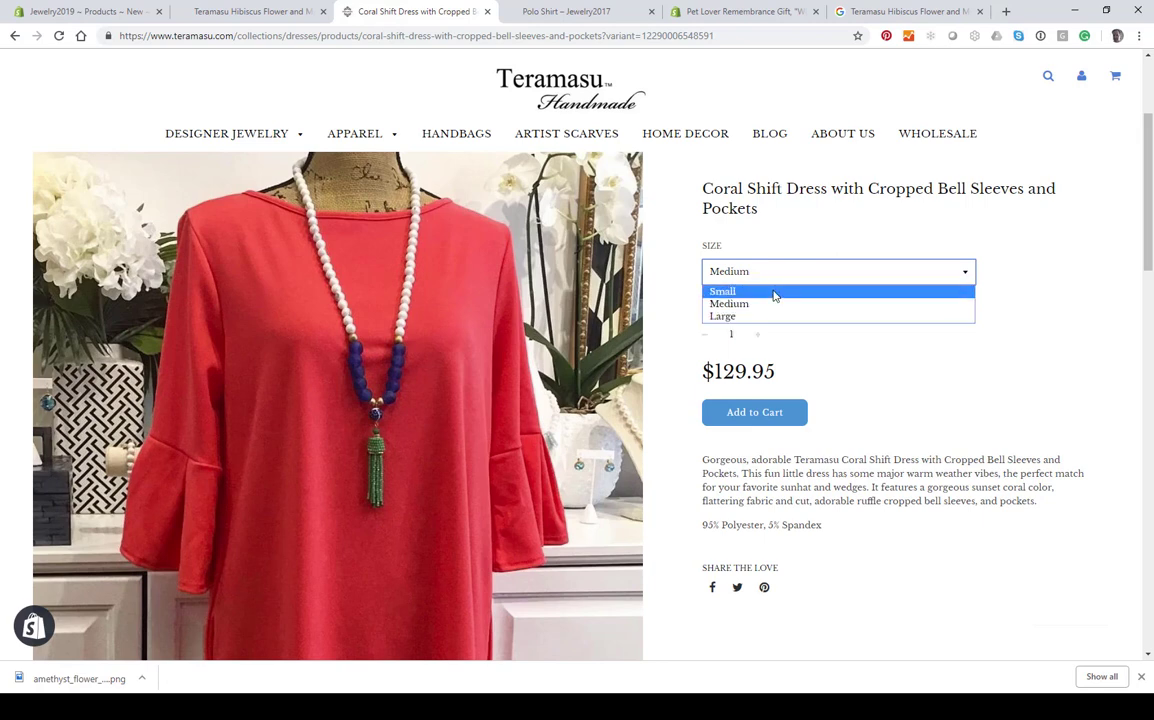
pyautogui.click(771, 282)
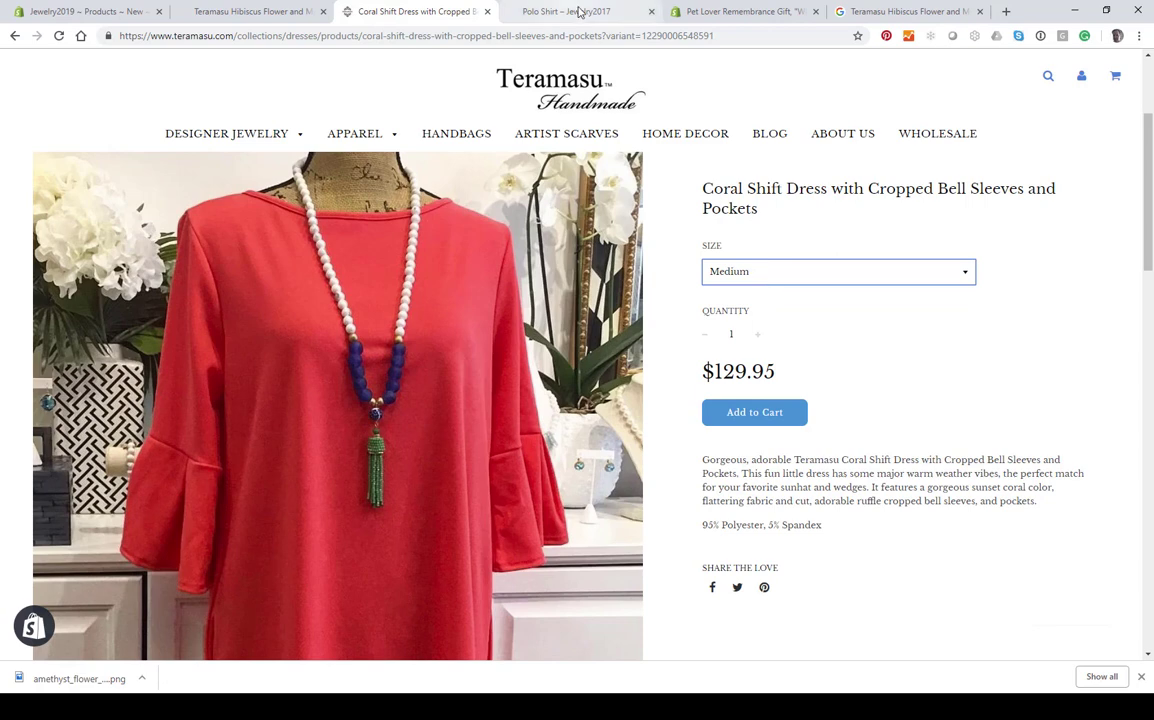
# Preview the Polo Shirt product page's variants by choosing size Small and color Blue
pyautogui.click(578, 12)
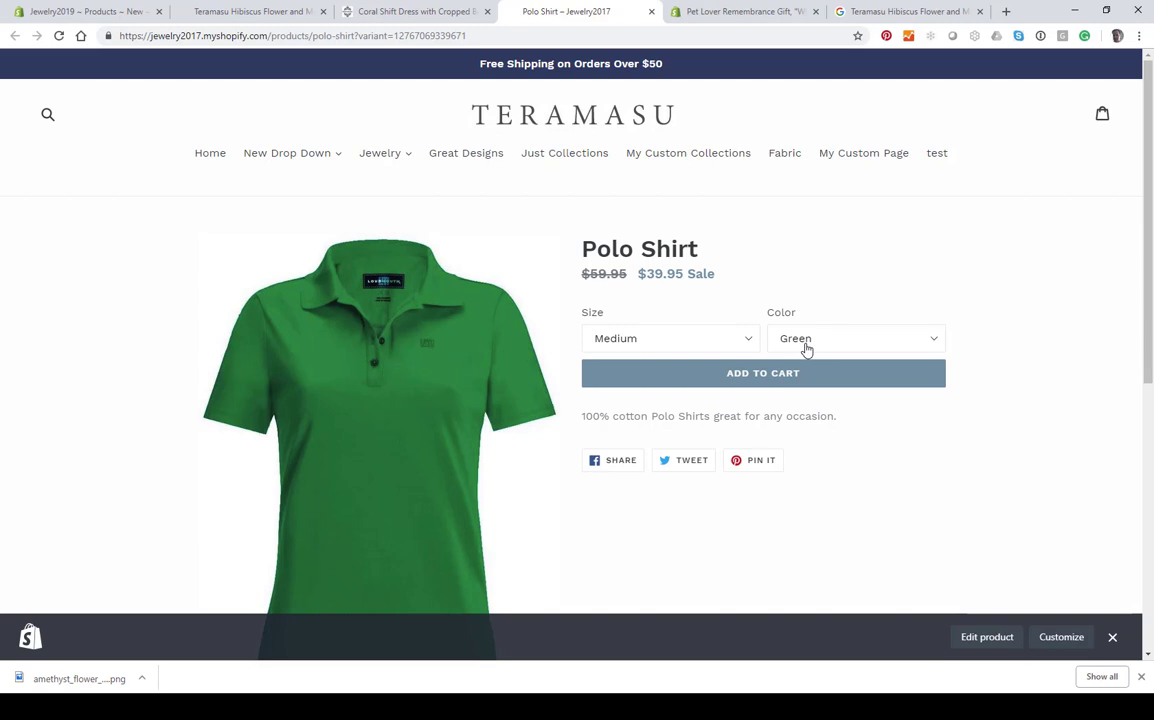
pyautogui.click(690, 338)
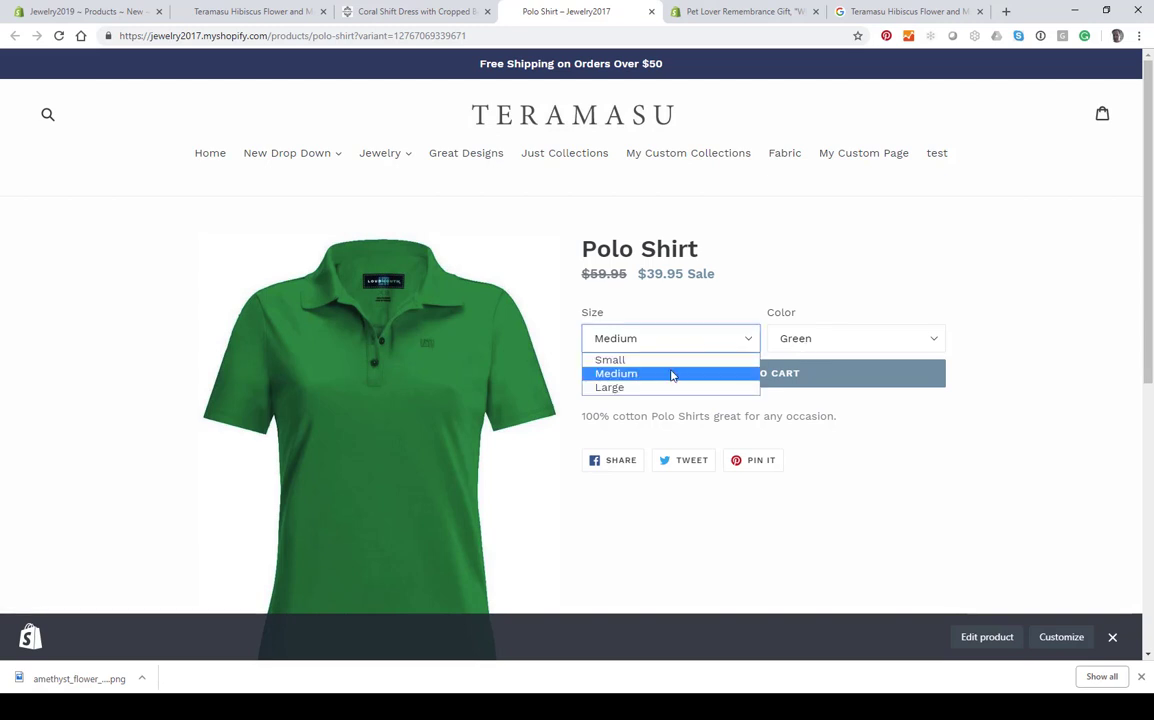
pyautogui.click(673, 361)
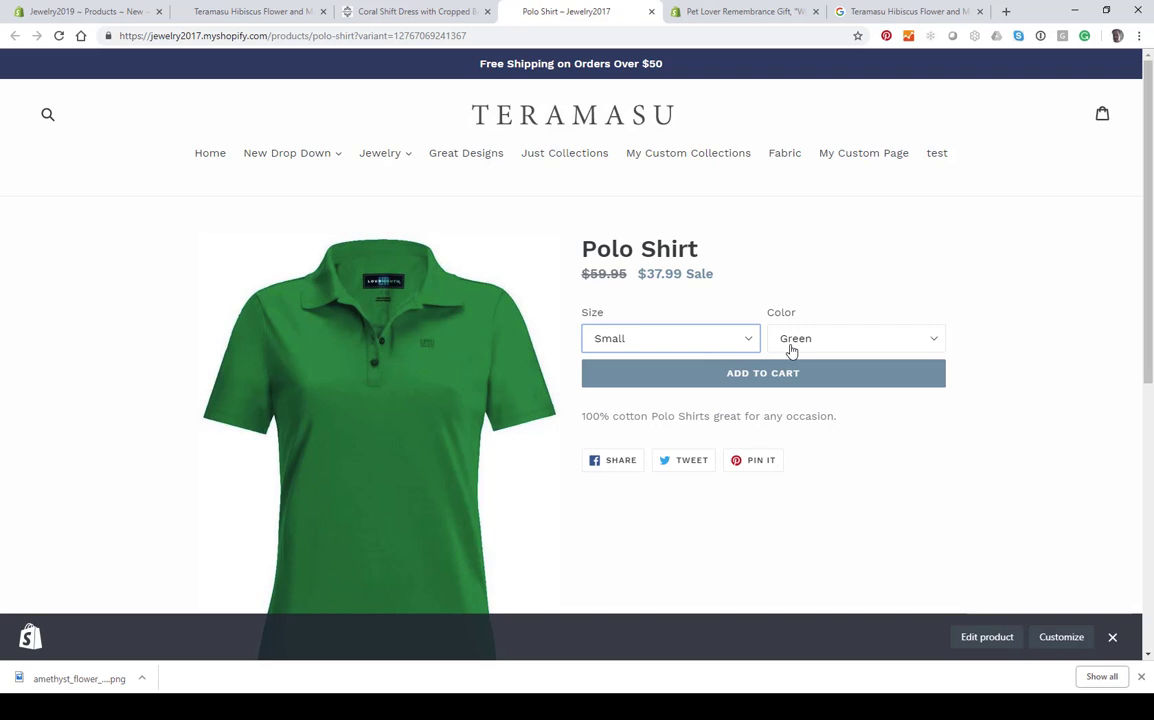
pyautogui.click(652, 345)
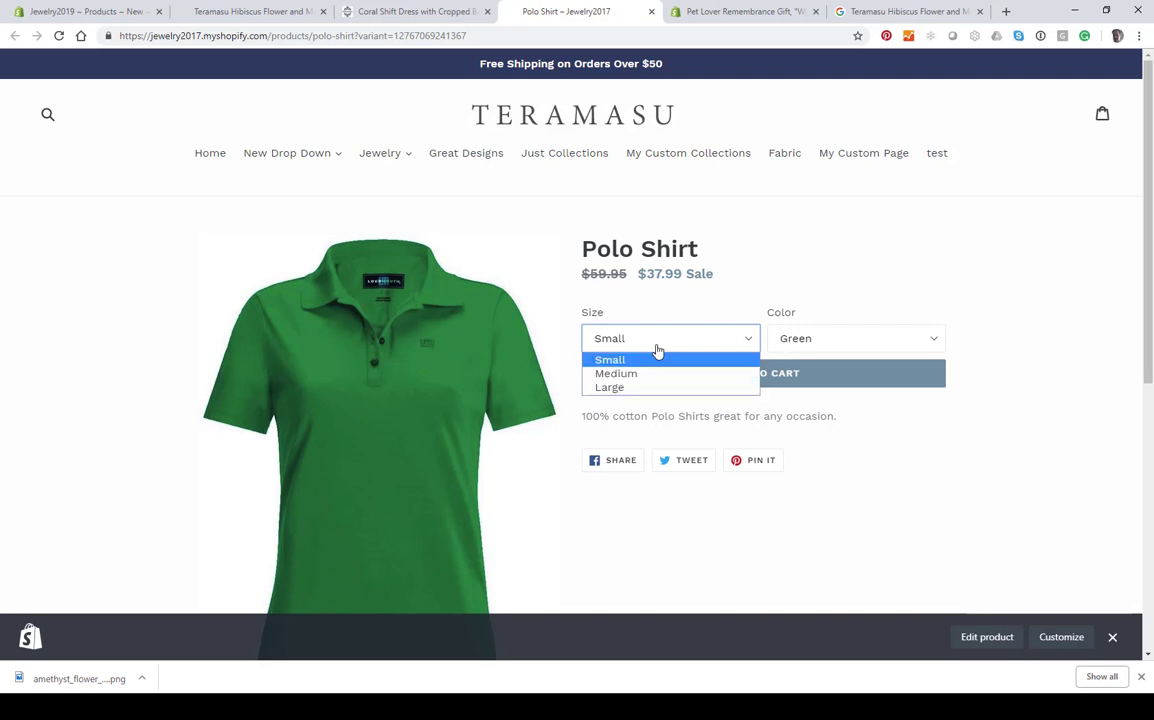
pyautogui.click(823, 340)
pyautogui.click(792, 359)
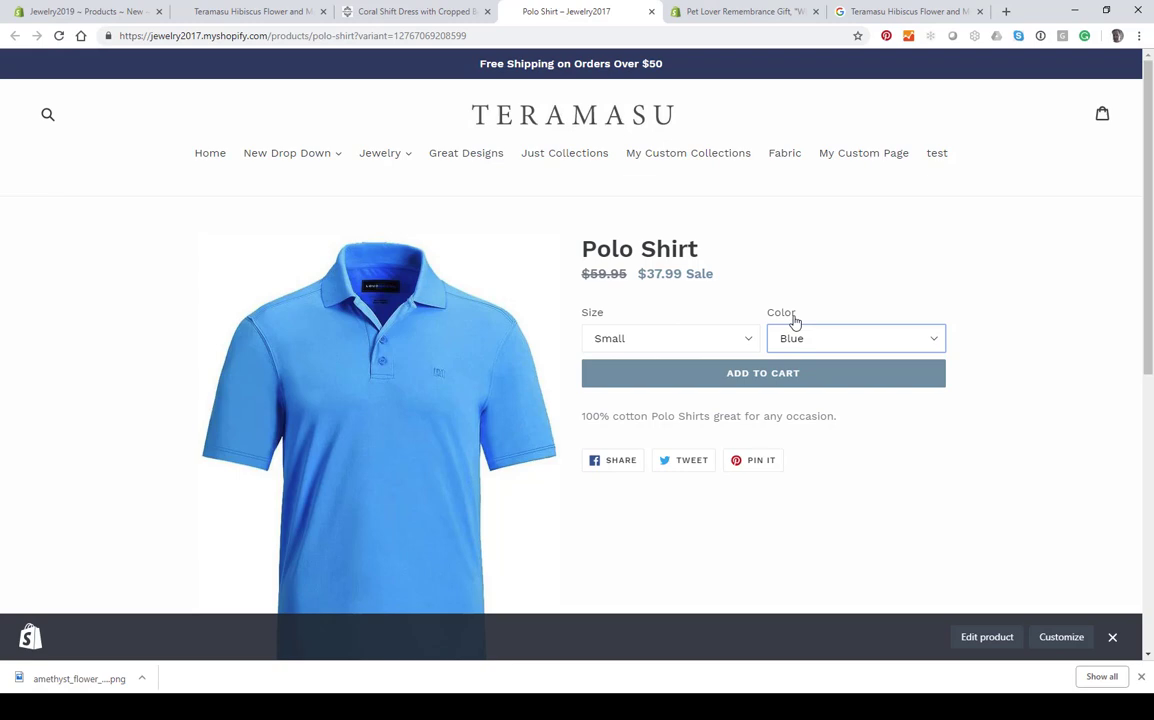
# Review the Pet Lover Remembrance Gift page's color choice, pet name, photo upload and personal note options
pyautogui.click(729, 10)
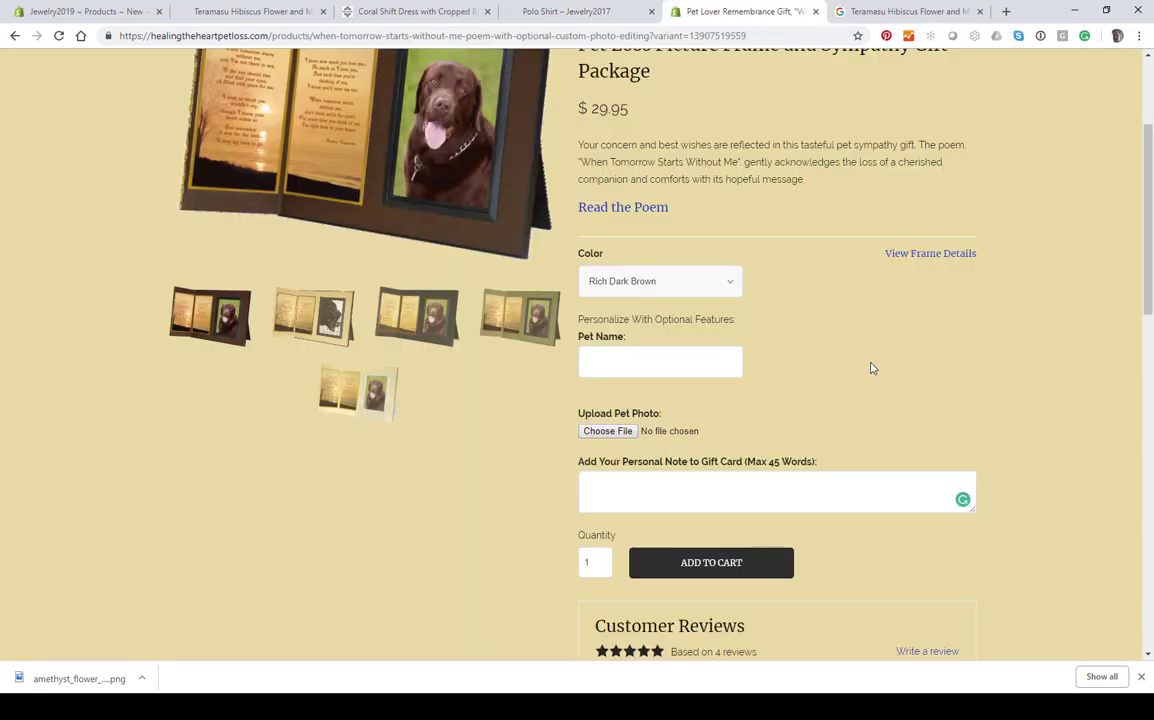
pyautogui.scroll(2, 870, 368)
pyautogui.scroll(-2, 872, 370)
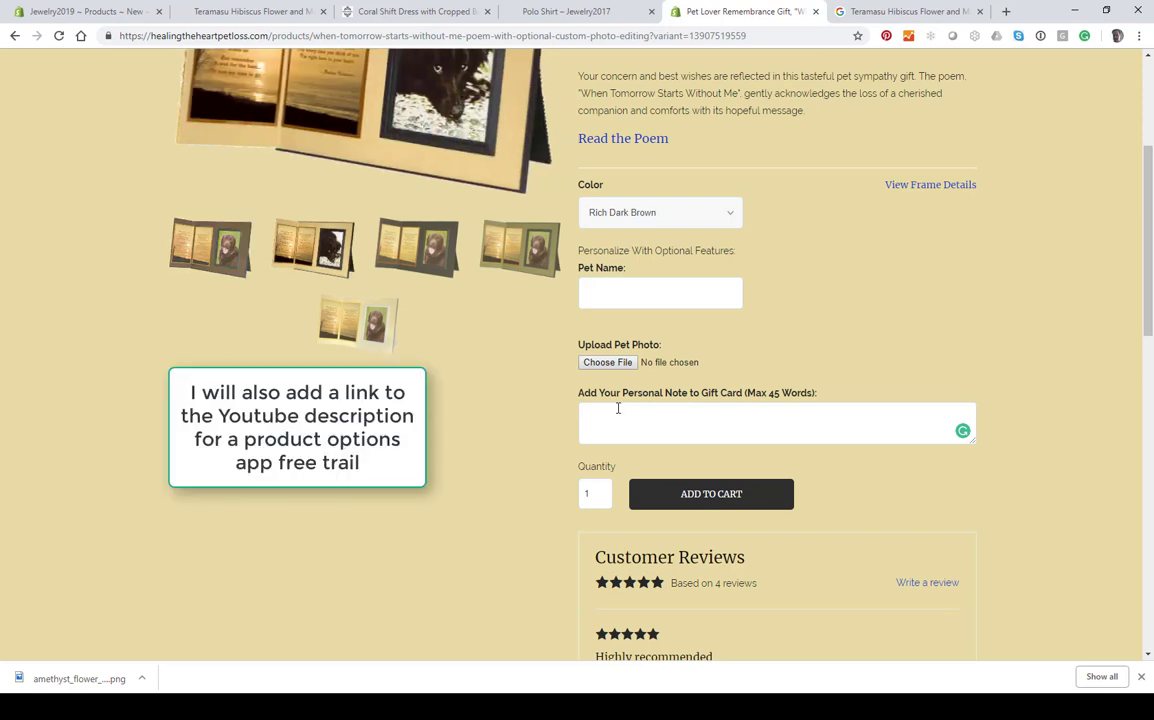
pyautogui.scroll(3, 979, 458)
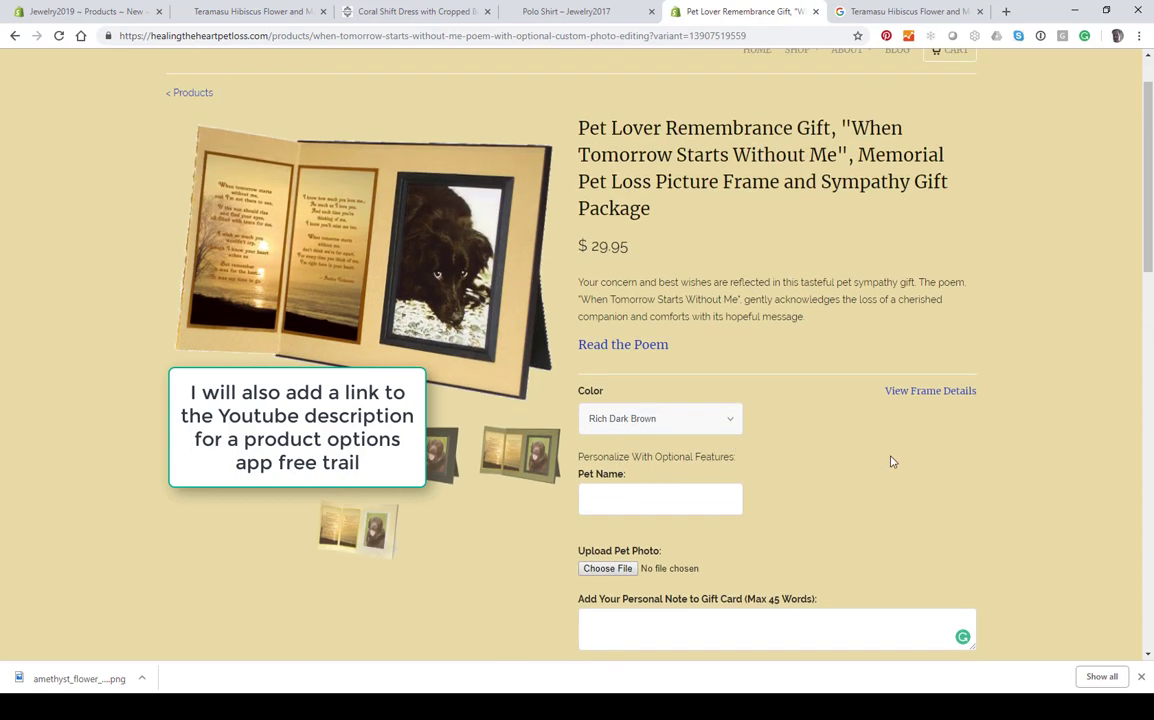
pyautogui.scroll(1, 889, 462)
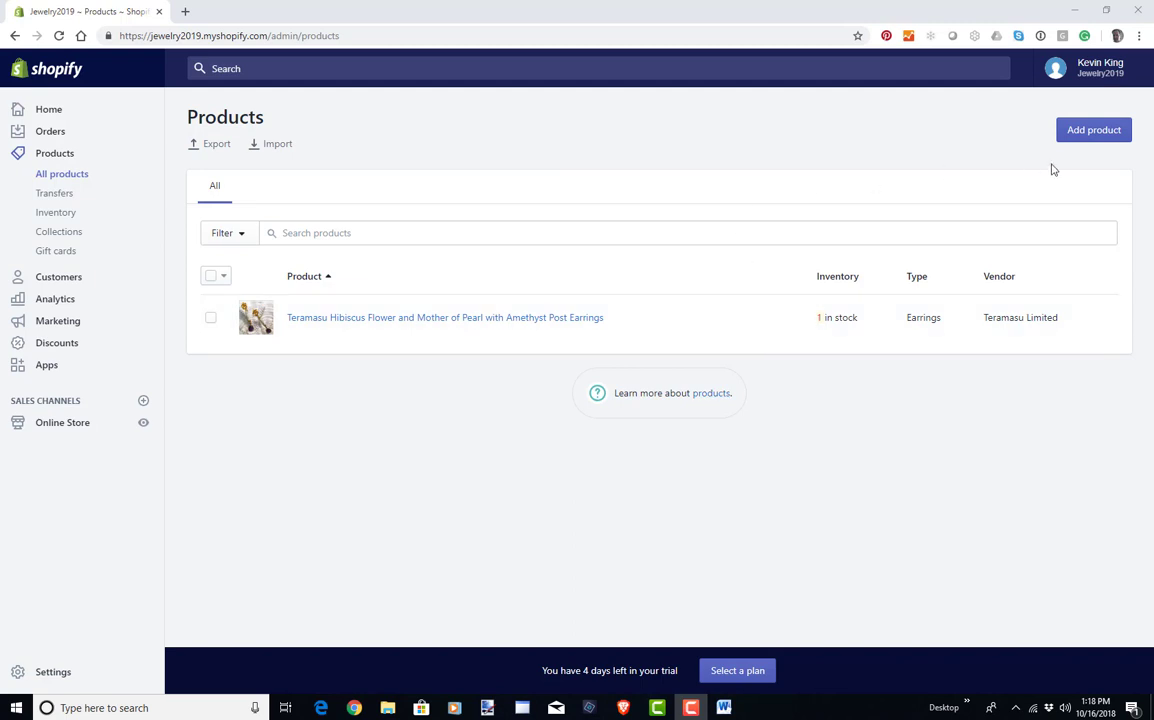
# Start a new Shopify product and title it "Polo Shirt" with the text copied from the Word document
pyautogui.click(1092, 131)
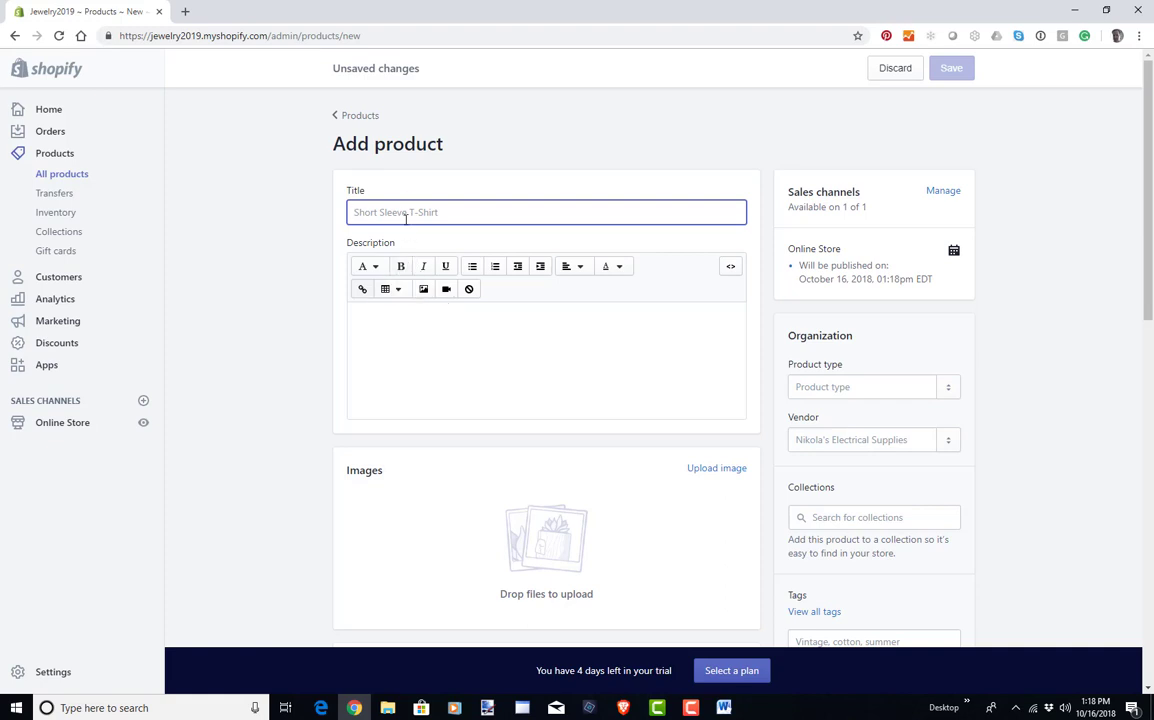
pyautogui.click(724, 708)
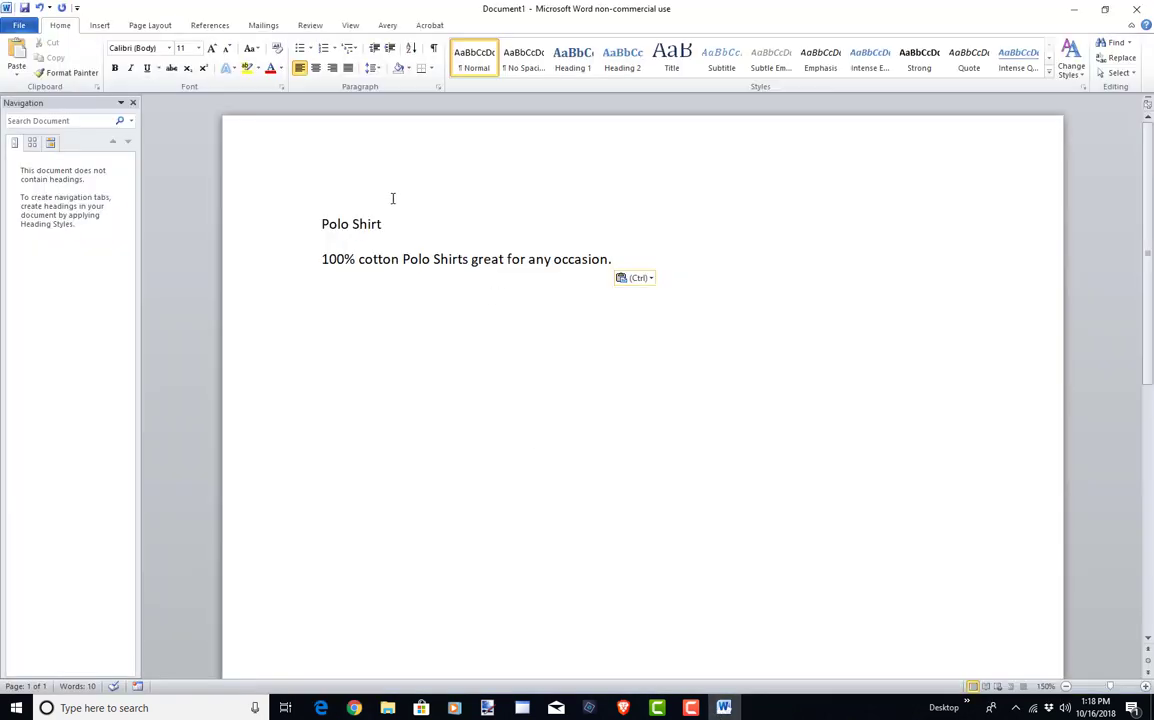
pyautogui.moveTo(321, 224); pyautogui.dragTo(377, 226)
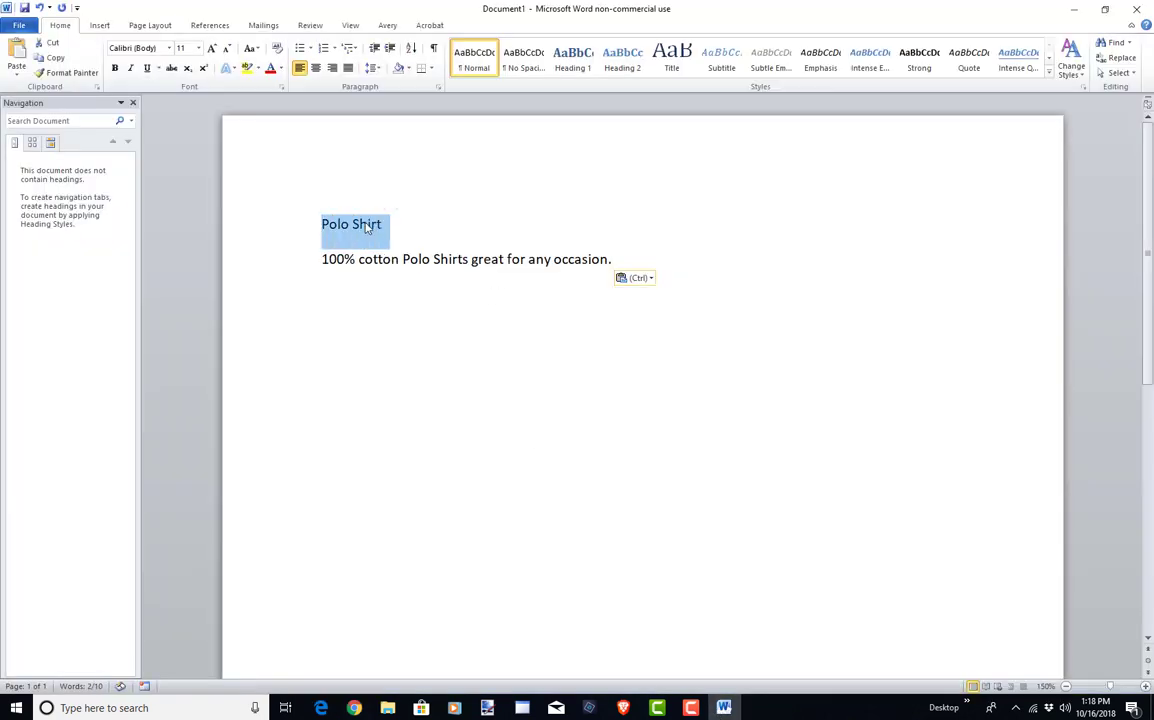
pyautogui.rightClick(376, 226)
pyautogui.click(390, 245)
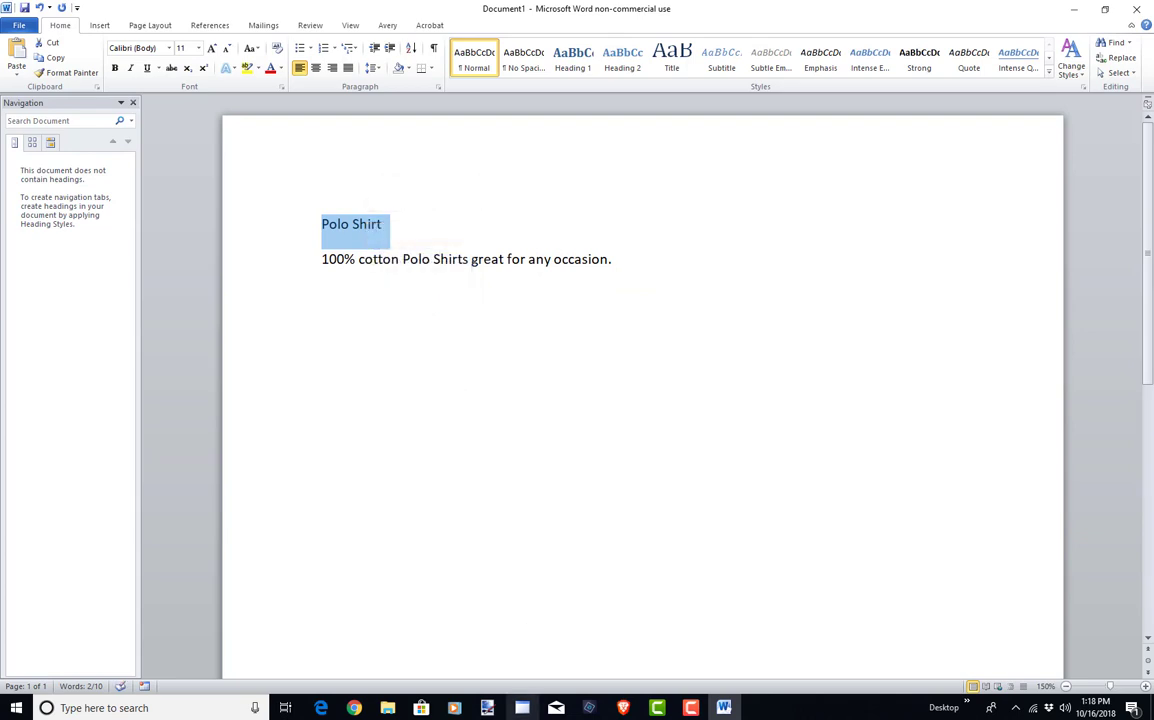
pyautogui.click(354, 708)
pyautogui.rightClick(386, 209)
pyautogui.click(416, 311)
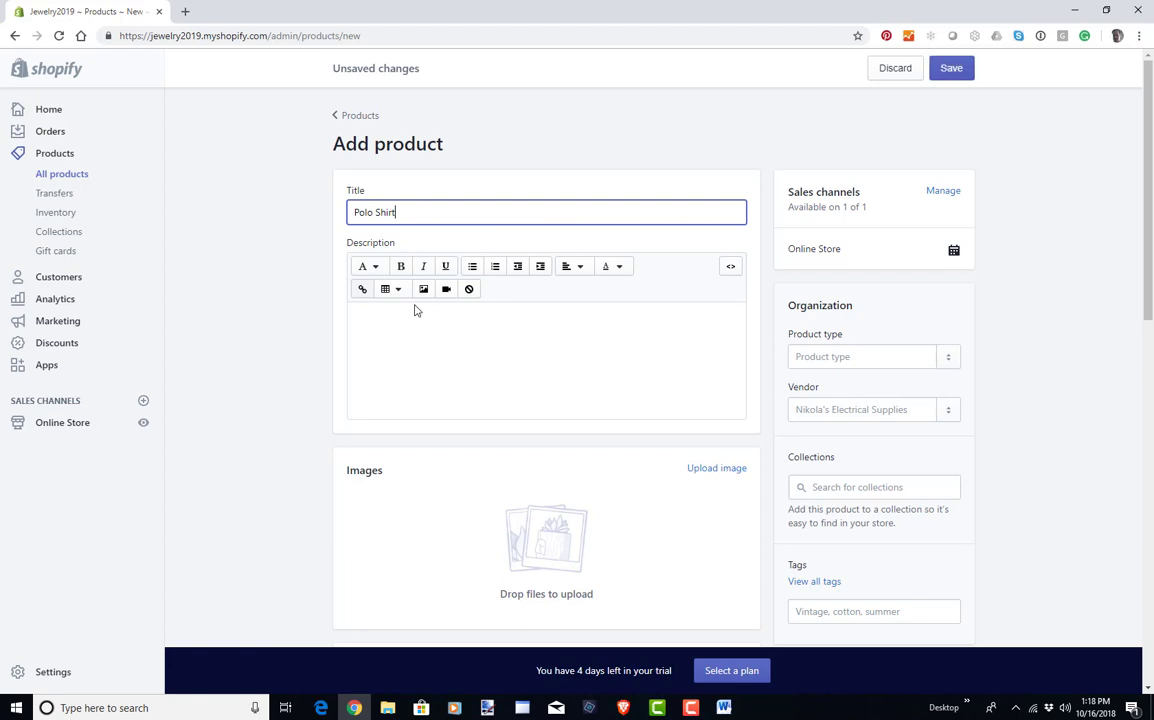
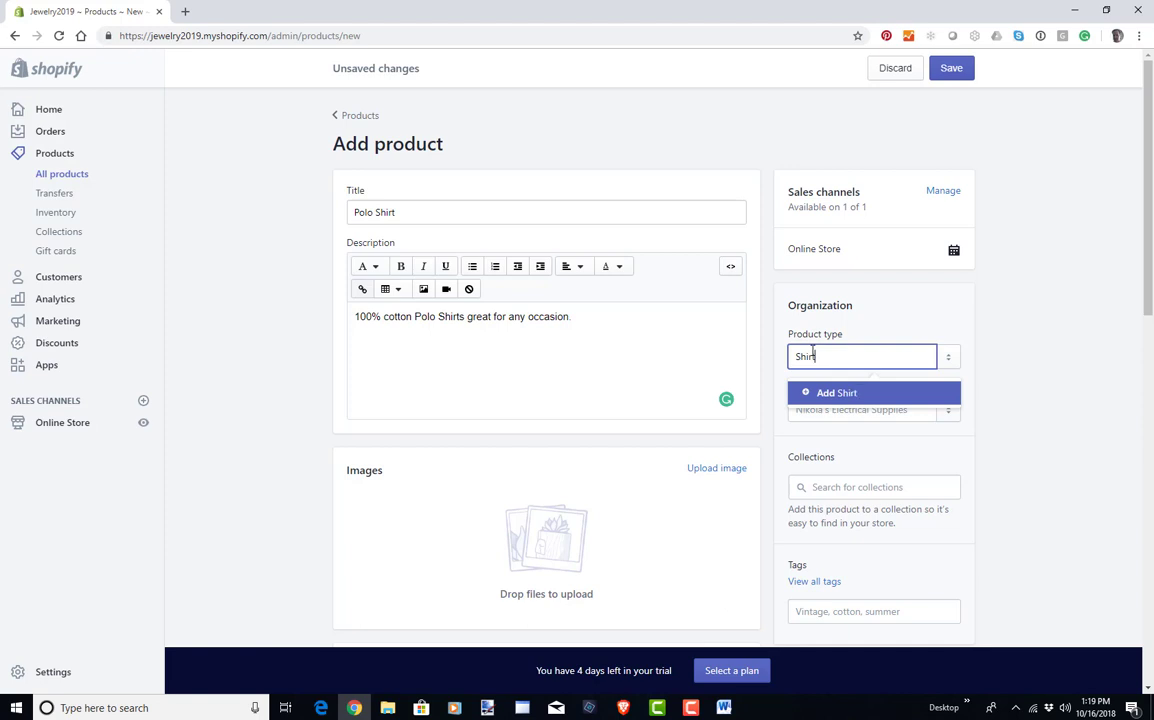
# Set the polo shirt's vendor to Teramasu Limited
pyautogui.click(816, 408)
pyautogui.write('Ter')
pyautogui.click(838, 470)
# Upload the red, blue and green shirt pictures from the Teramasu folder as product images
pyautogui.scroll(-1, 838, 473)
pyautogui.scroll(-1, 541, 471)
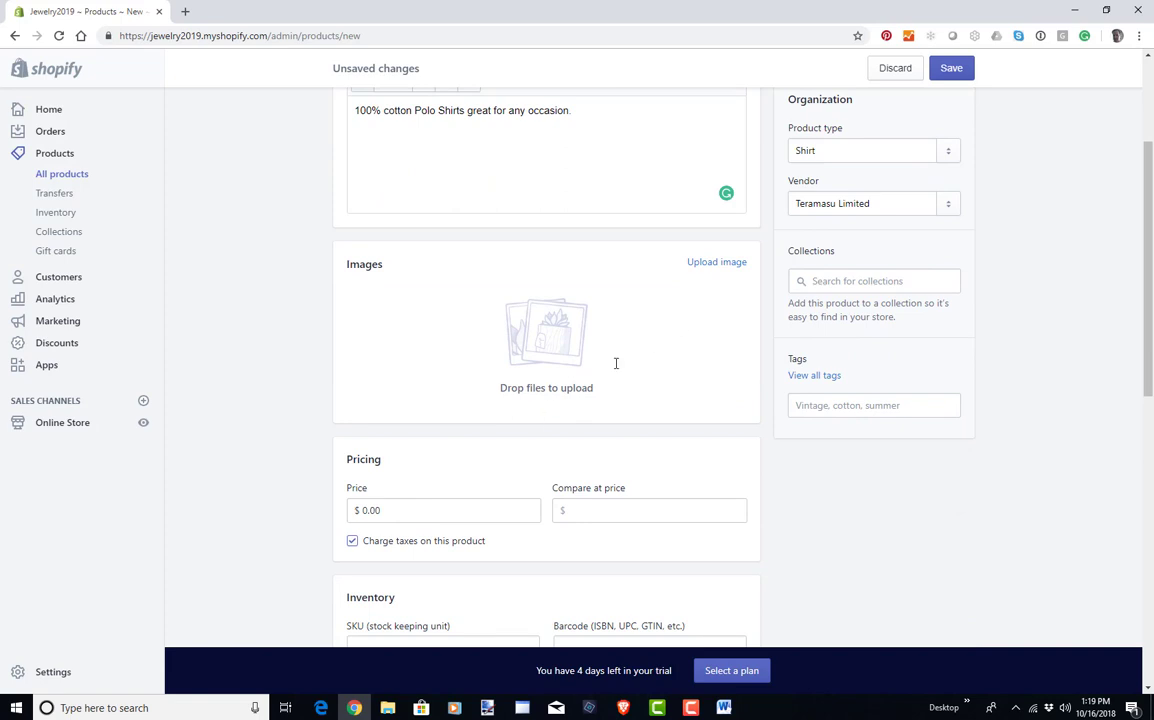
pyautogui.click(700, 268)
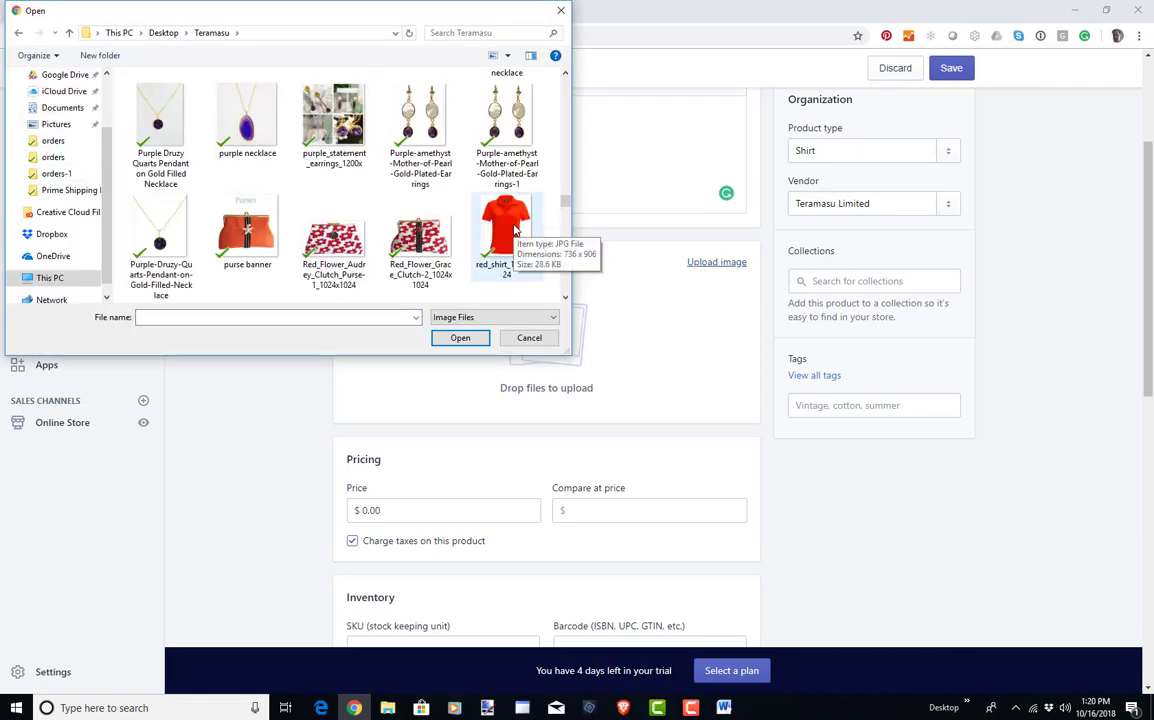
pyautogui.doubleClick(514, 230)
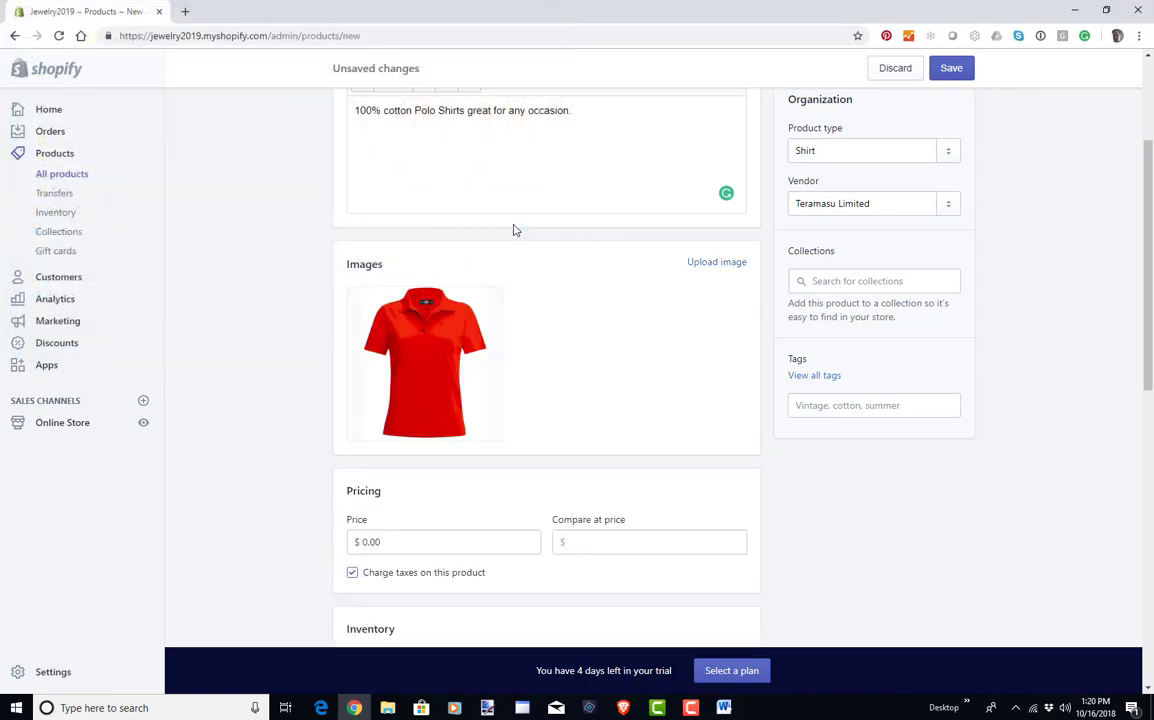
pyautogui.click(713, 263)
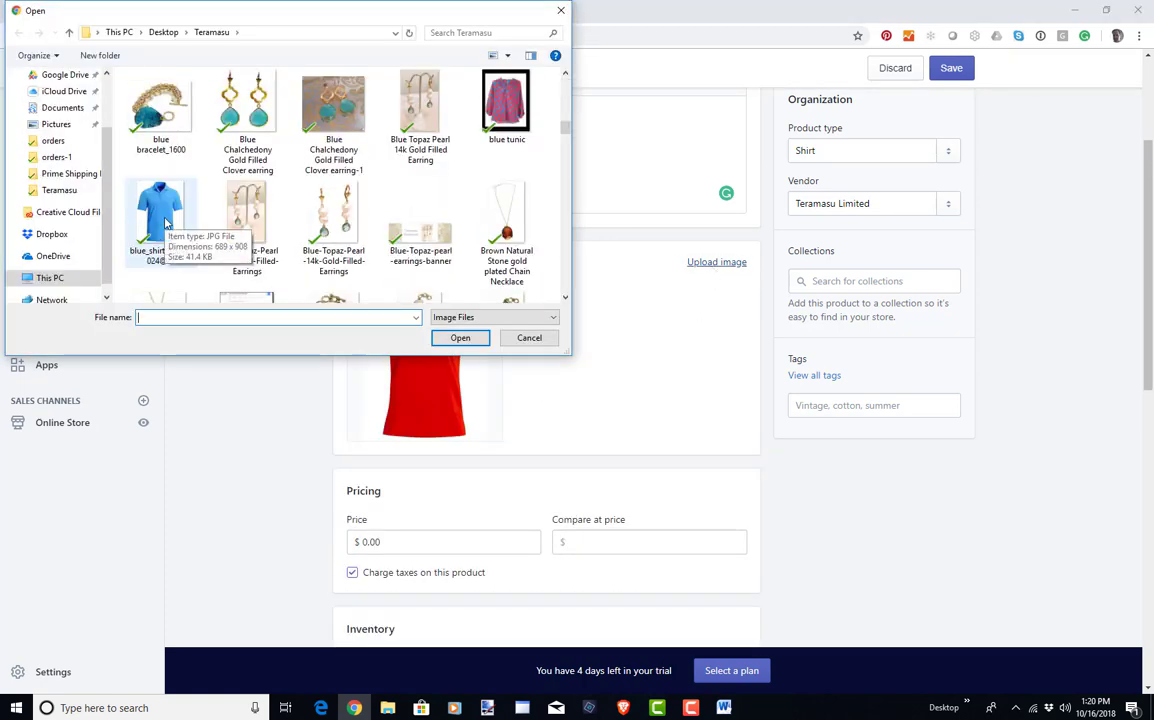
pyautogui.doubleClick(166, 223)
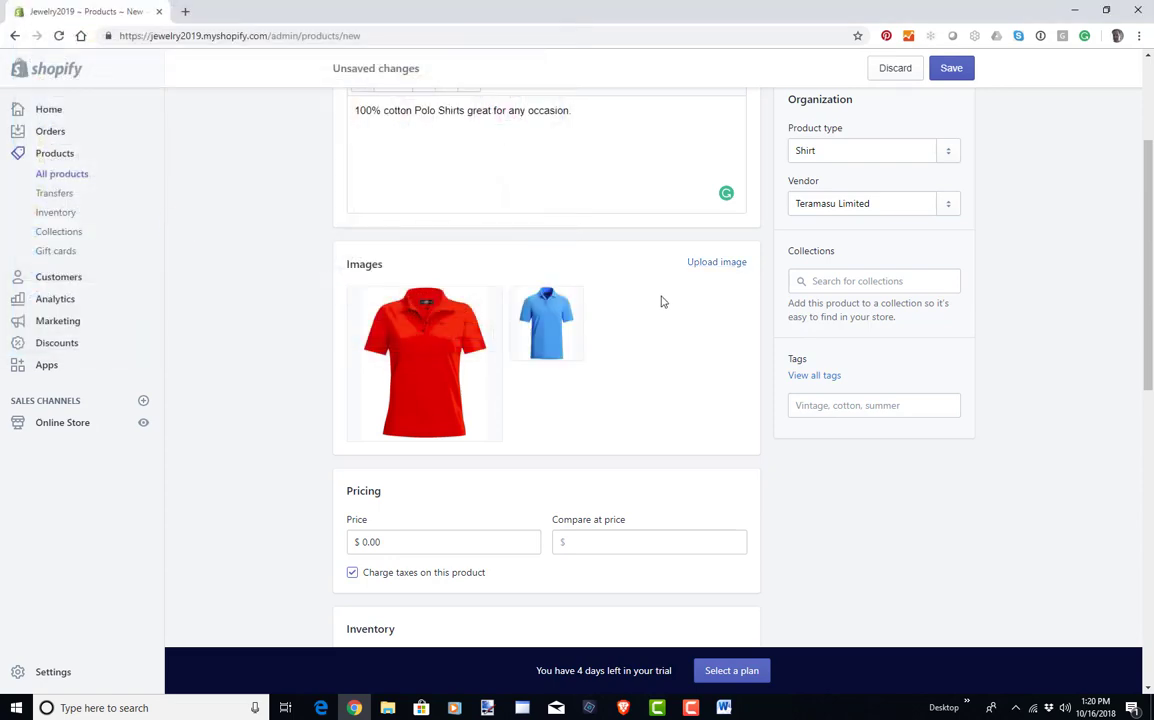
pyautogui.click(697, 268)
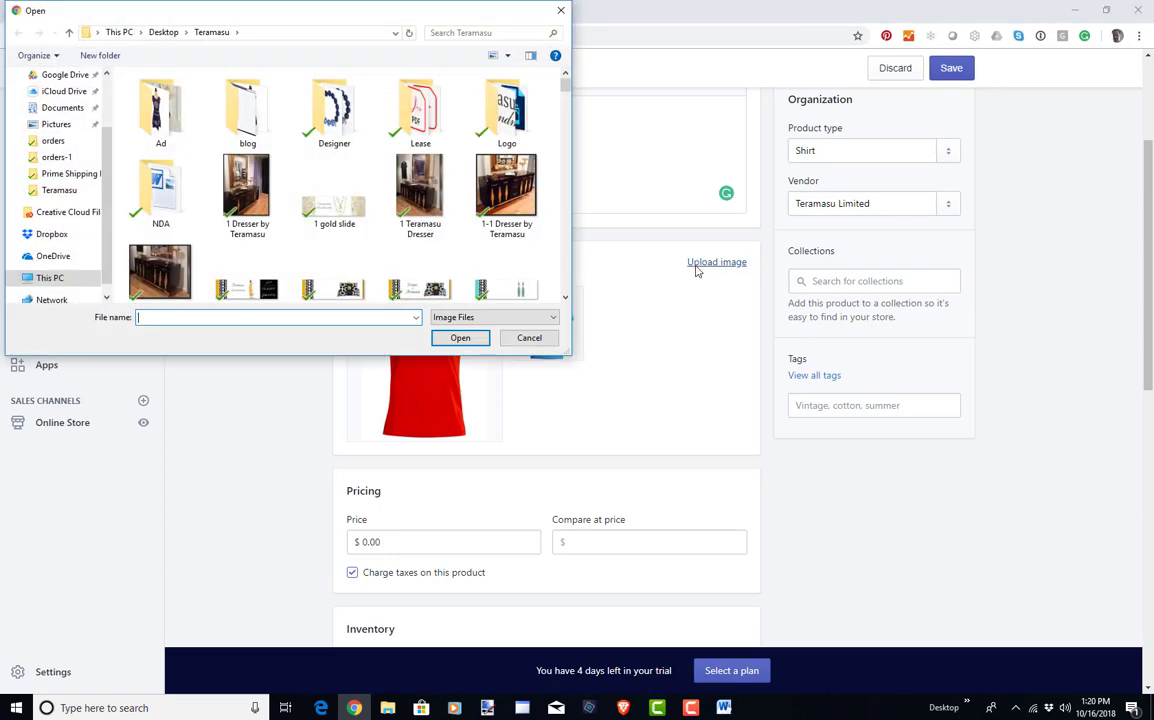
pyautogui.scroll(-5, 248, 234)
pyautogui.doubleClick(248, 234)
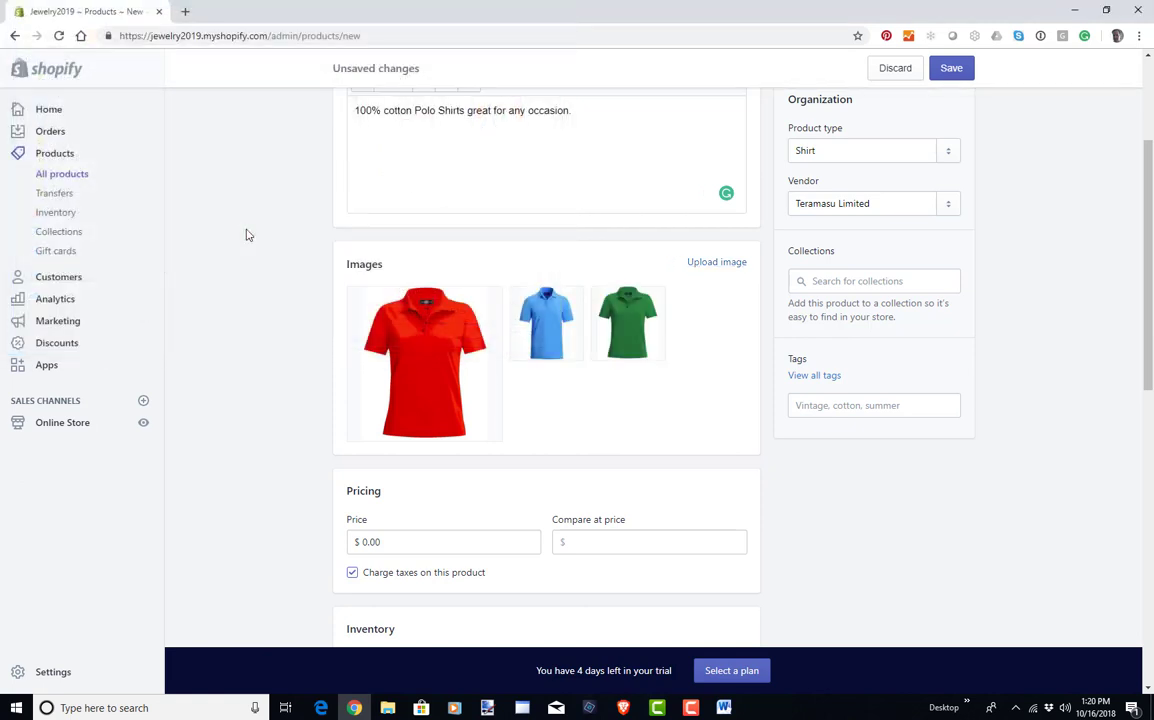
# Copy the product title and set the red shirt image's alt text to "Polo Shirt Red"
pyautogui.scroll(2, 325, 293)
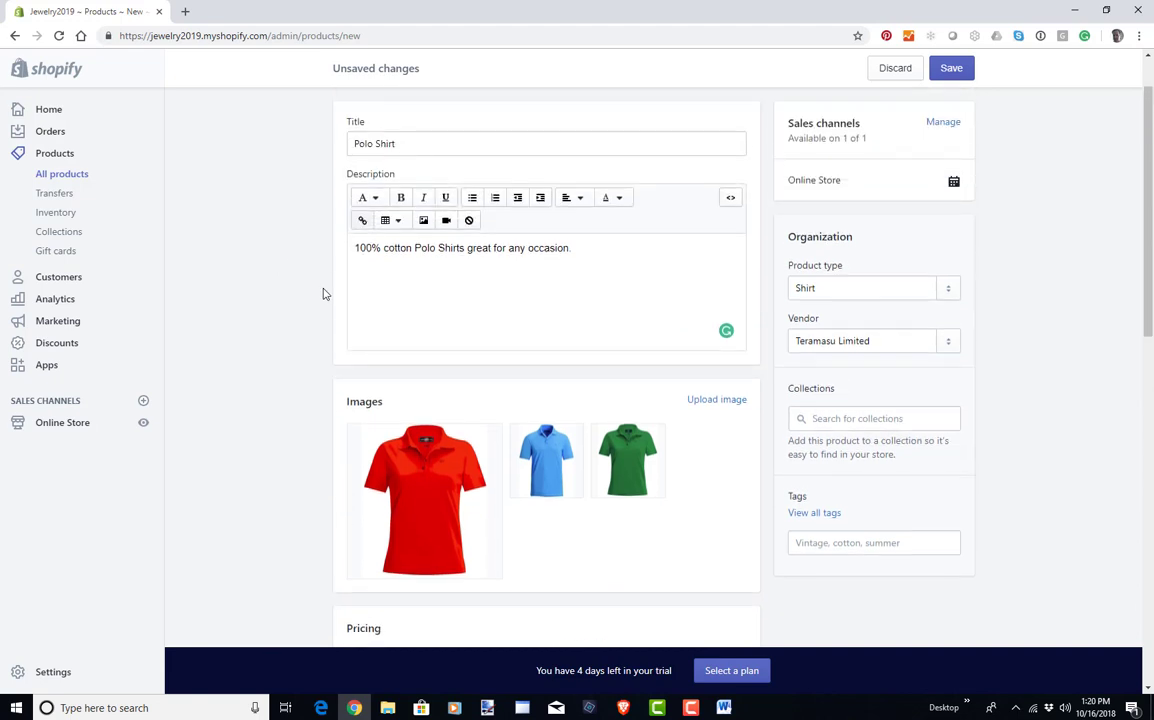
pyautogui.moveTo(407, 213); pyautogui.dragTo(309, 196)
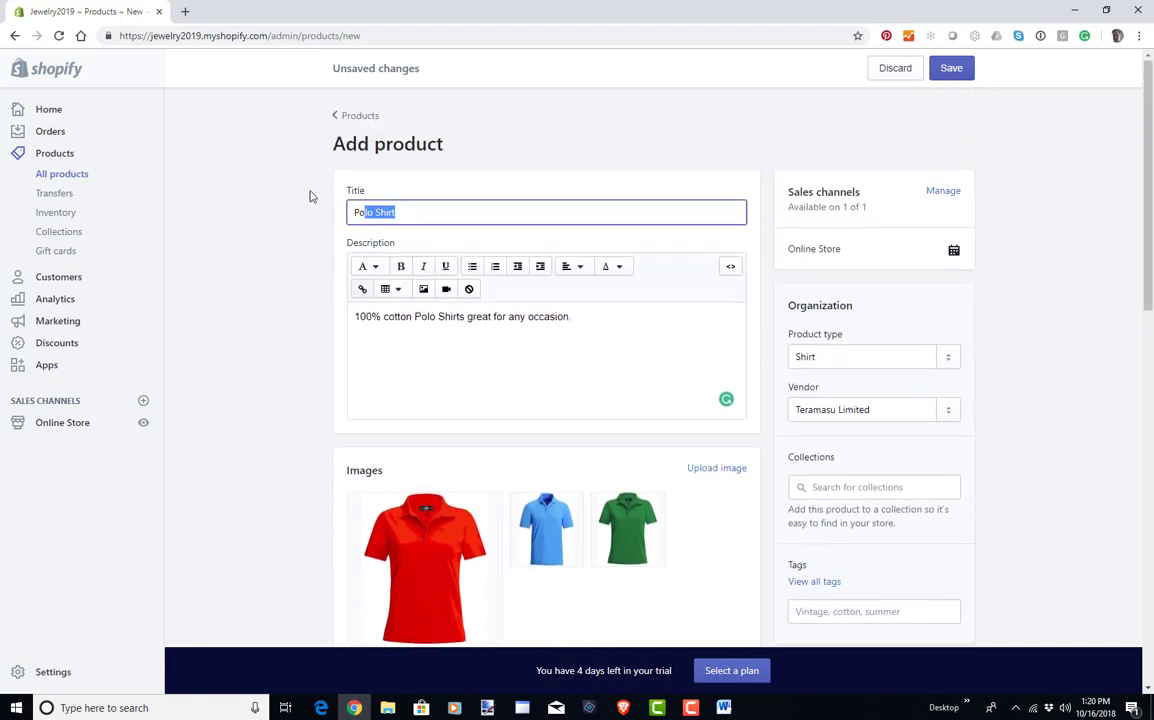
pyautogui.rightClick(378, 210)
pyautogui.click(380, 252)
pyautogui.scroll(-2, 430, 461)
pyautogui.click(415, 405)
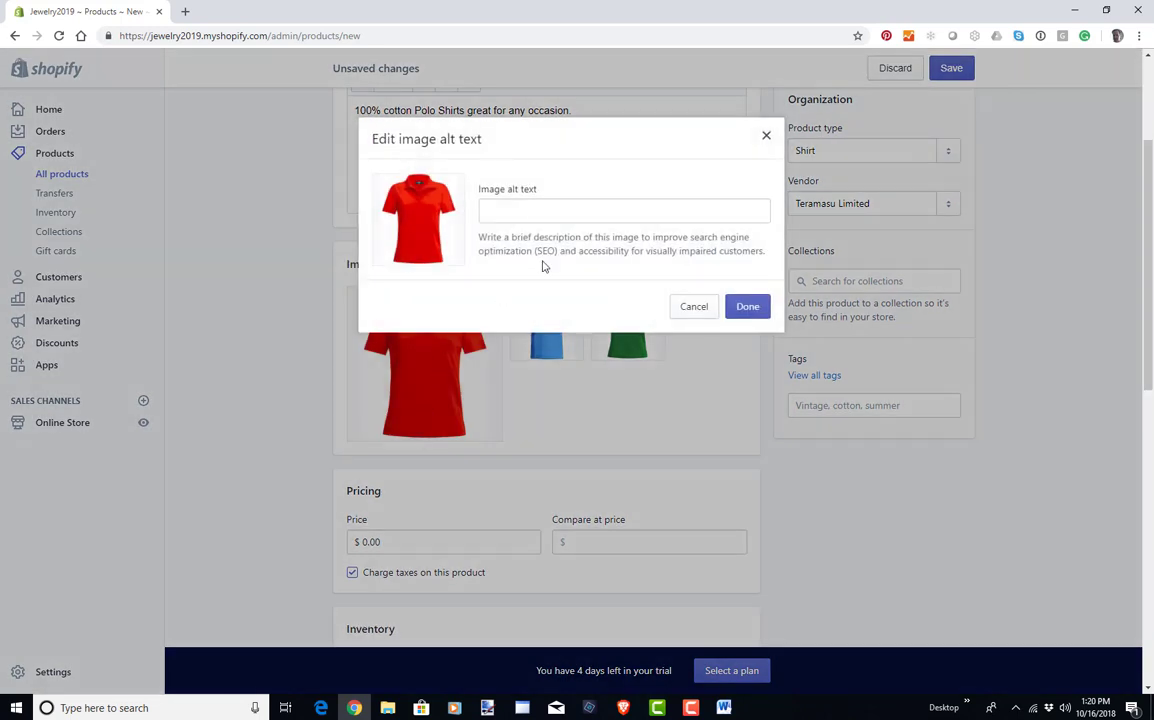
pyautogui.rightClick(533, 212)
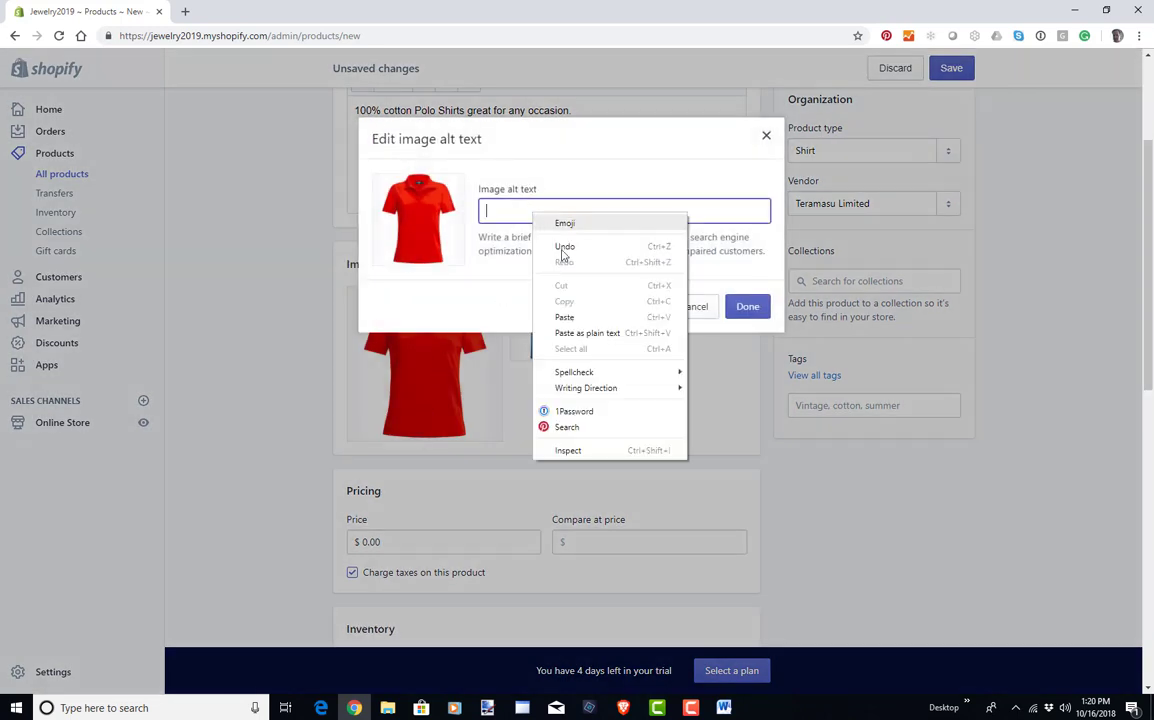
pyautogui.click(577, 319)
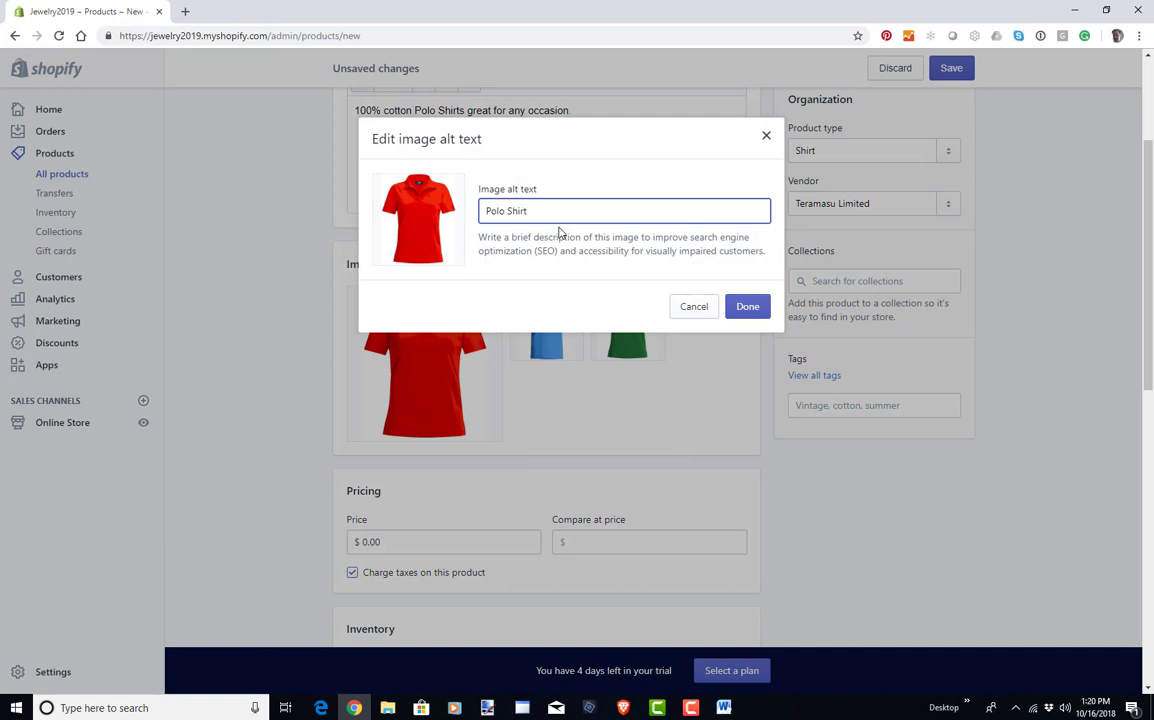
pyautogui.write('Red')
pyautogui.click(748, 307)
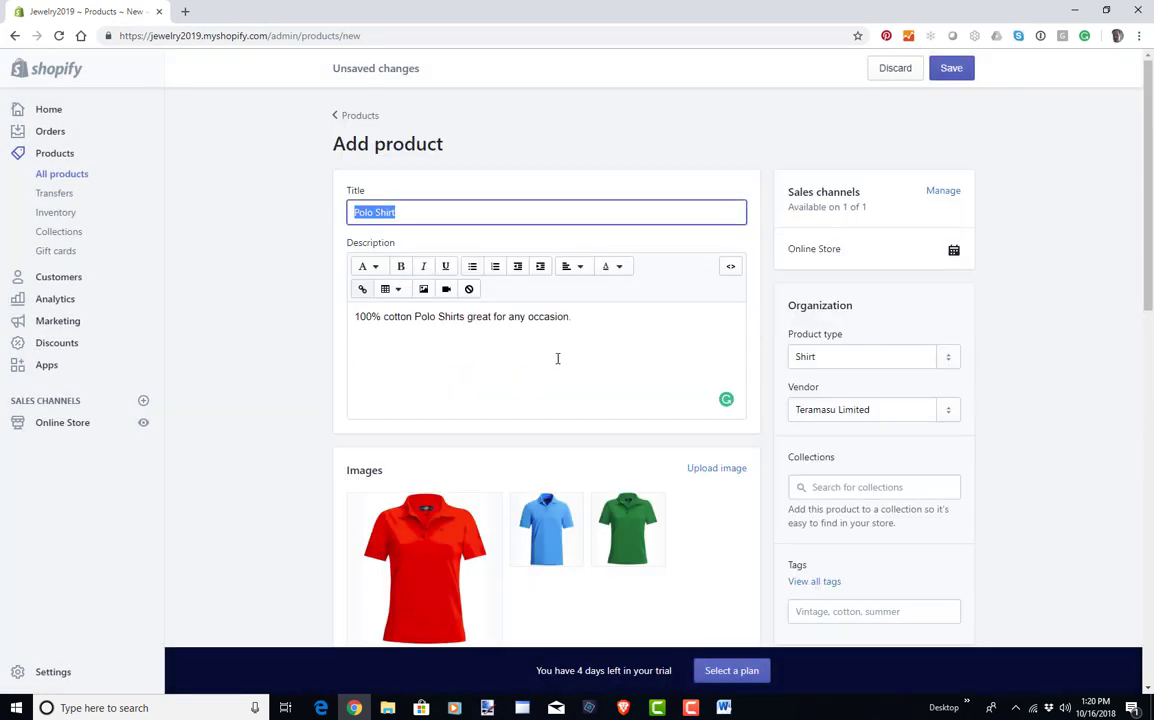
# Add alt text to the blue and green shirt images, using "Polo Shirt Green" for the green one
pyautogui.click(544, 550)
pyautogui.click(747, 304)
pyautogui.click(625, 555)
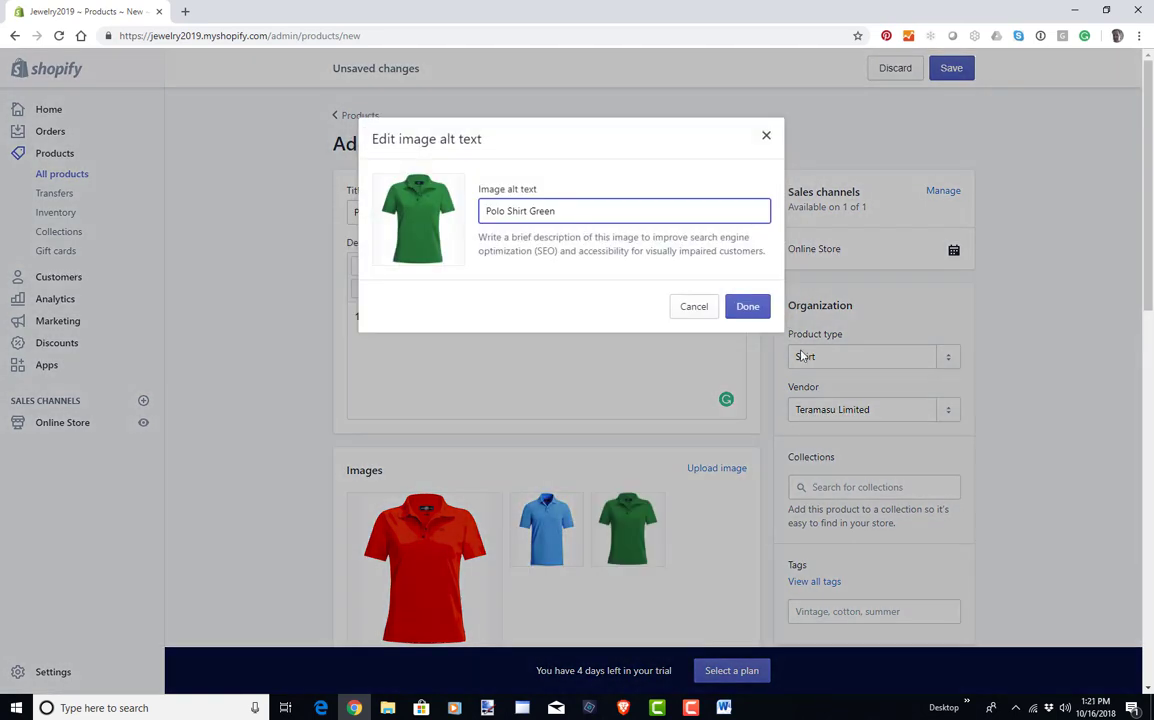
pyautogui.click(747, 304)
# Set the polo shirt's price to $39.95
pyautogui.scroll(-4, 547, 344)
pyautogui.moveTo(399, 275)
pyautogui.scroll(-1, 397, 305)
pyautogui.click(428, 338)
pyautogui.write('39.00')
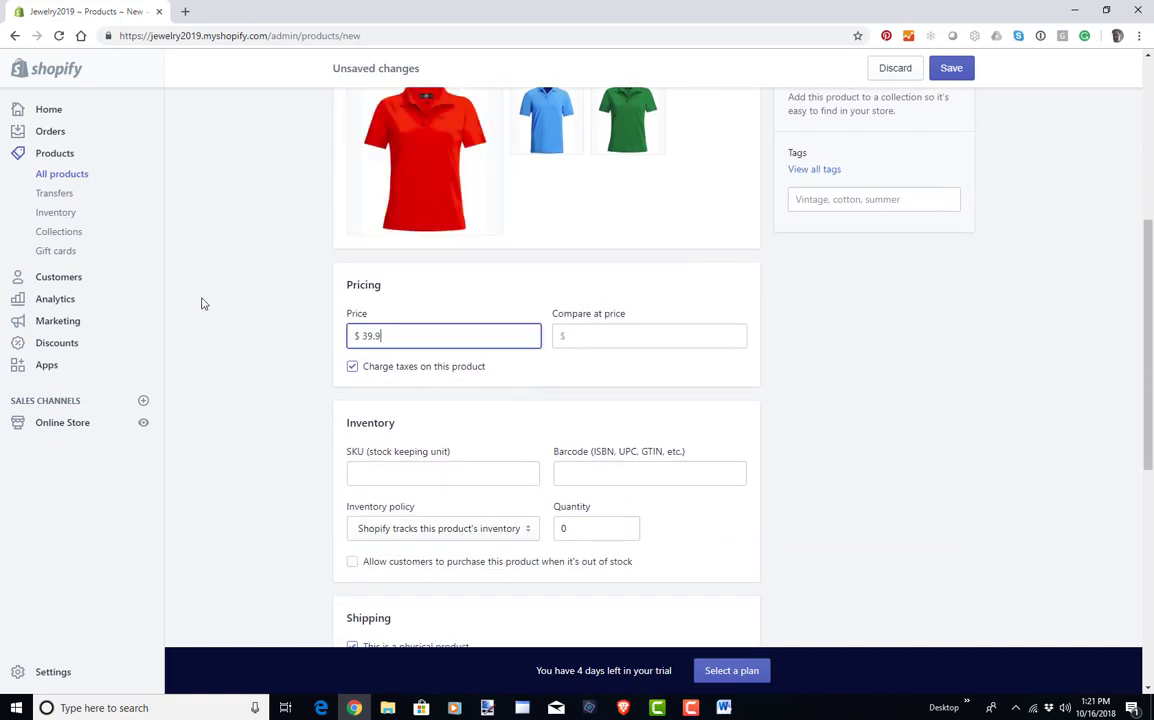
# Keep the inventory policy on "Shopify tracks this product's inventory" and set the quantity to 5
pyautogui.scroll(-4, 453, 193)
pyautogui.click(455, 190)
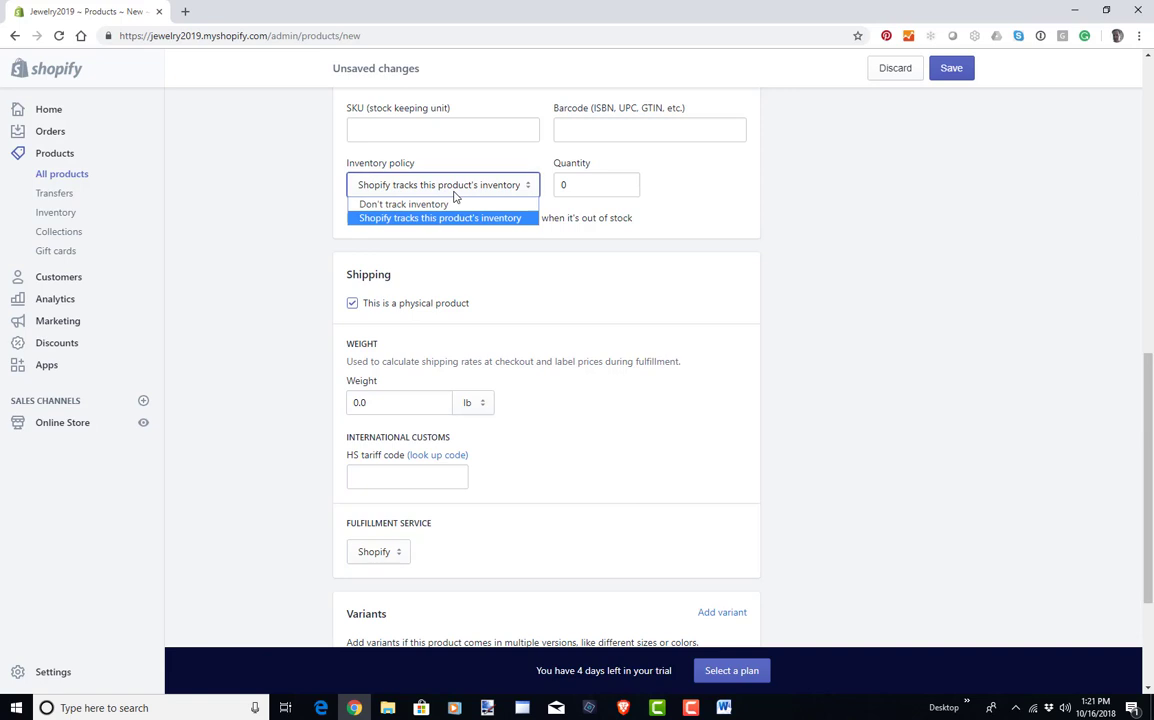
pyautogui.click(446, 219)
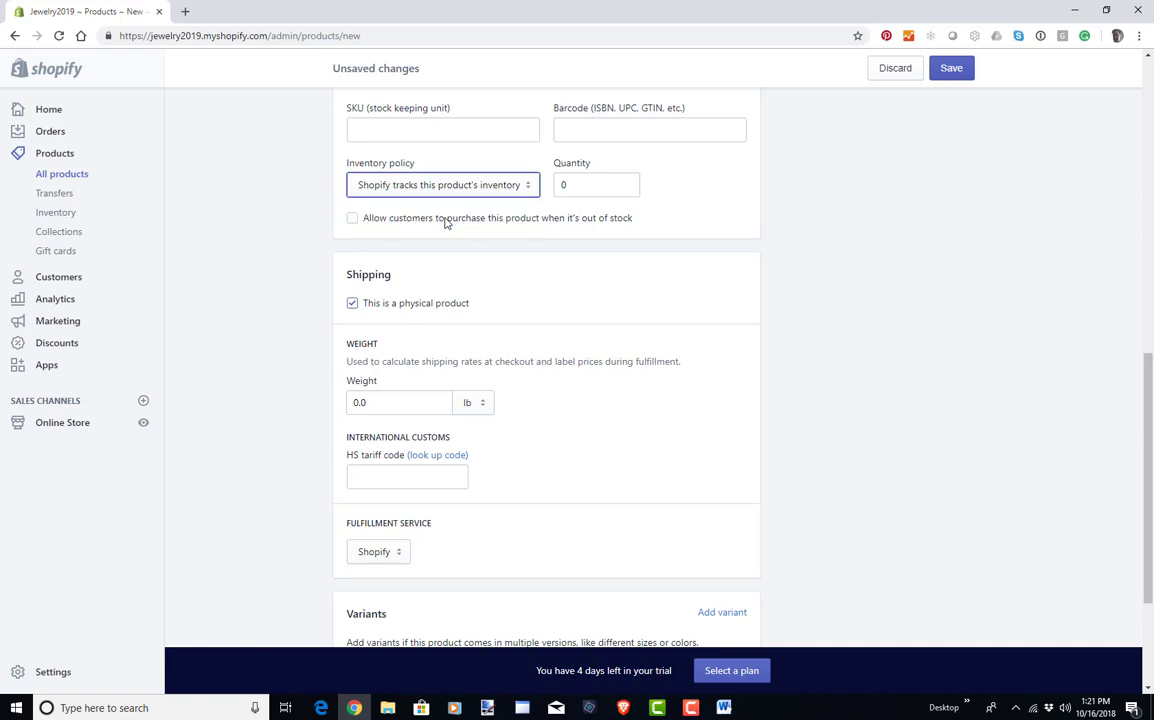
pyautogui.click(572, 189)
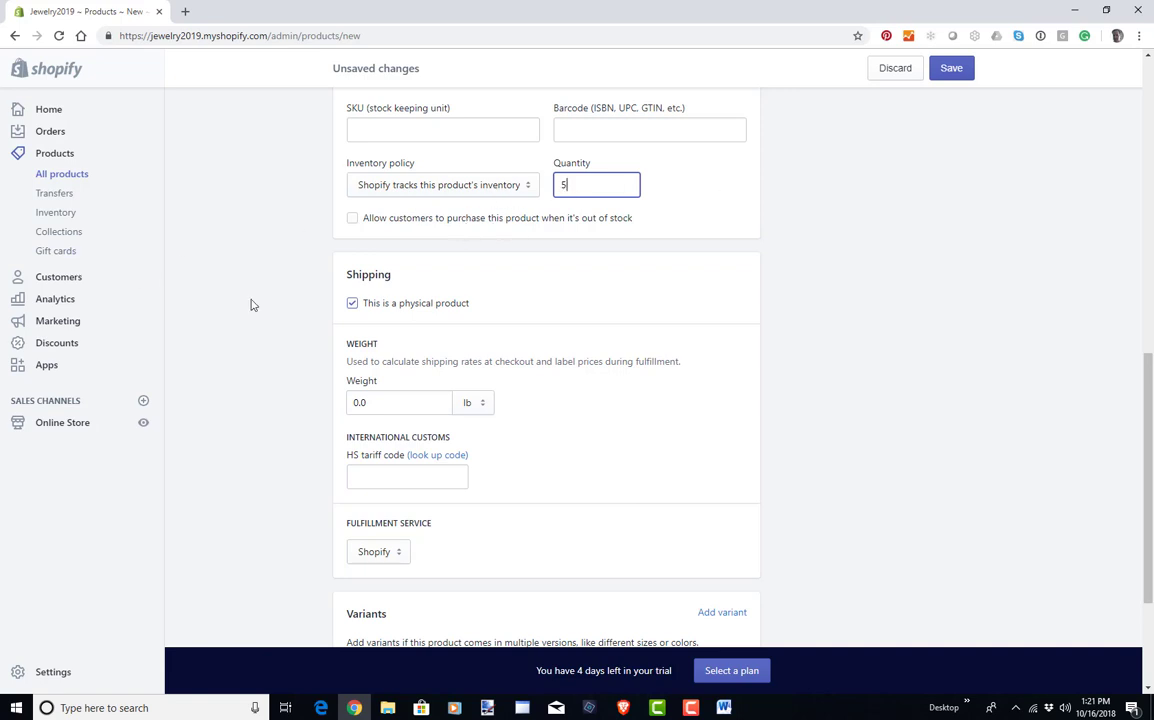
# Set the polo shirt's shipping weight to 13 oz
pyautogui.scroll(-1, 252, 304)
pyautogui.click(383, 335)
pyautogui.hotkey('ctrl', 'a')
pyautogui.write('13')
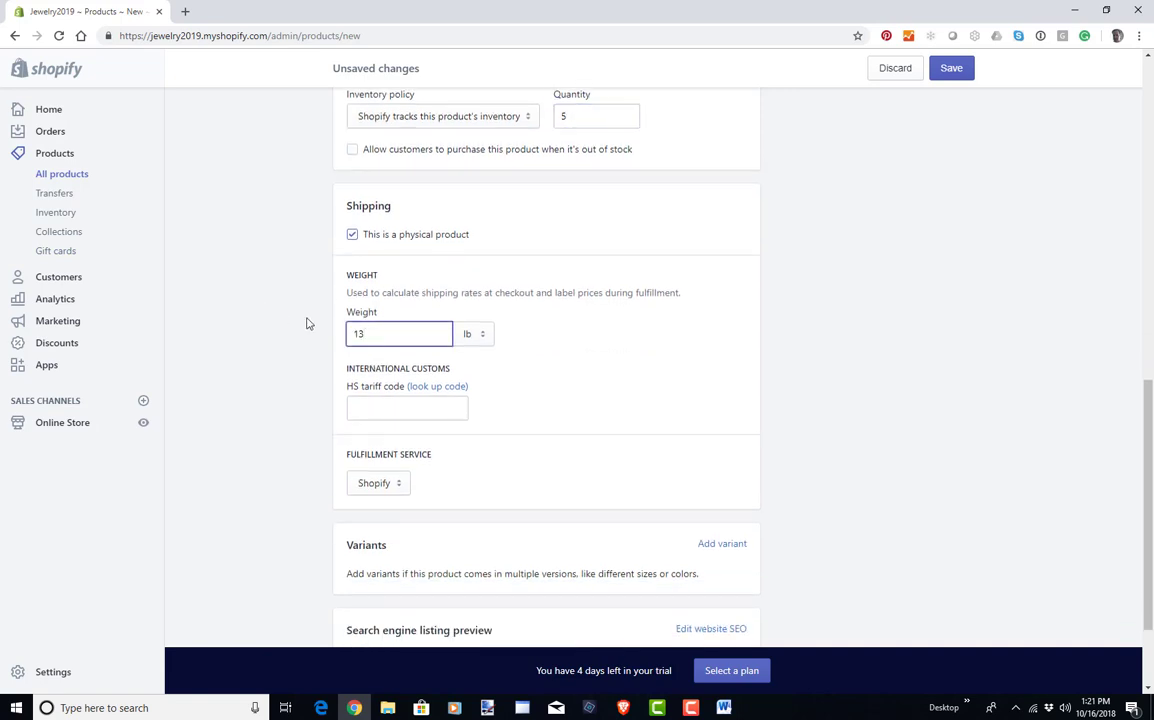
pyautogui.click(488, 336)
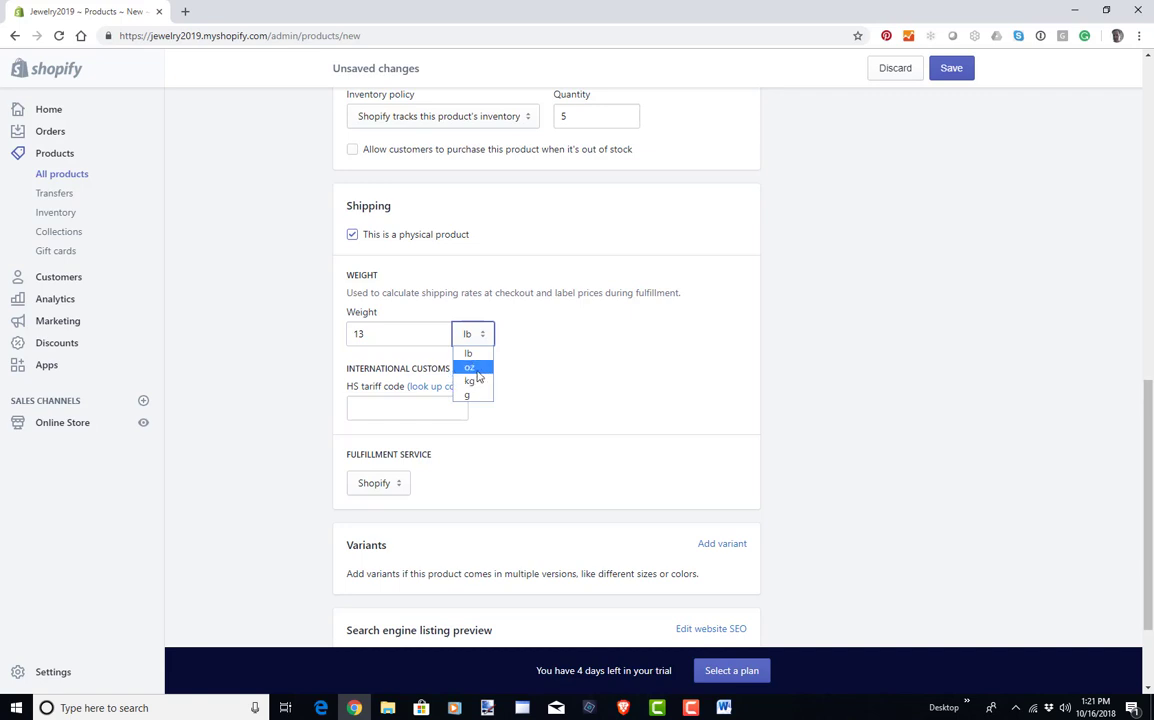
pyautogui.click(471, 367)
# Add variants to the product with a Size option holding the values Small, Medium and Large
pyautogui.scroll(-1, 543, 408)
pyautogui.scroll(-1, 543, 405)
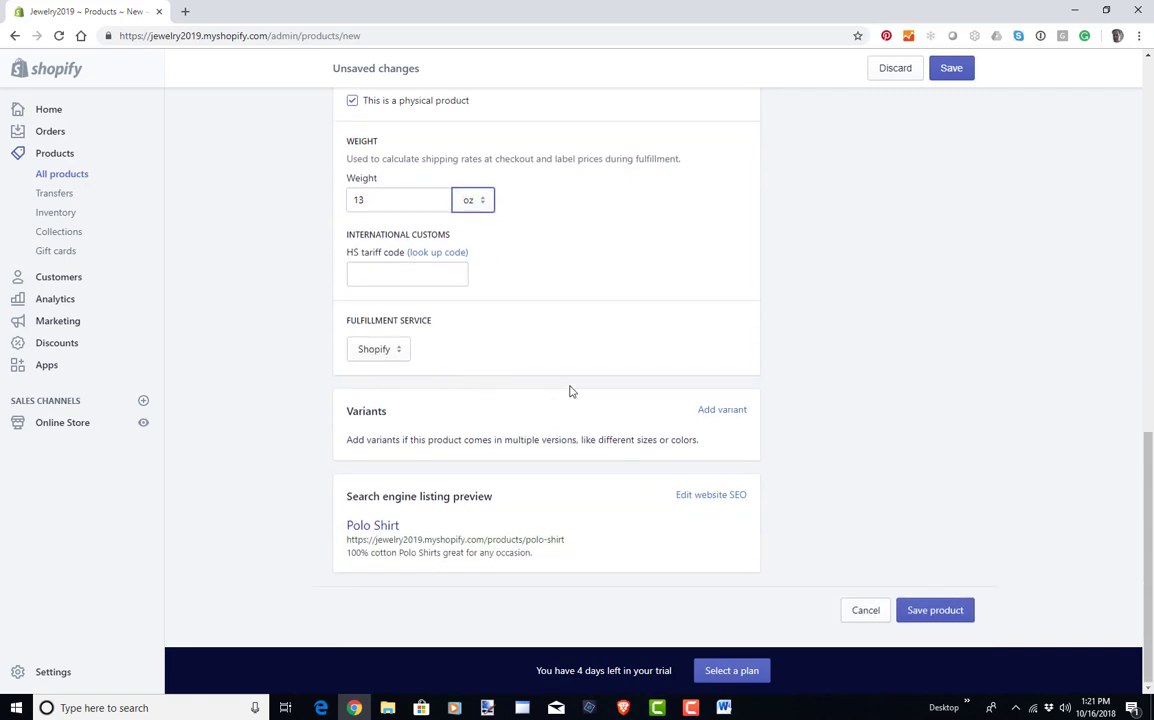
pyautogui.click(720, 410)
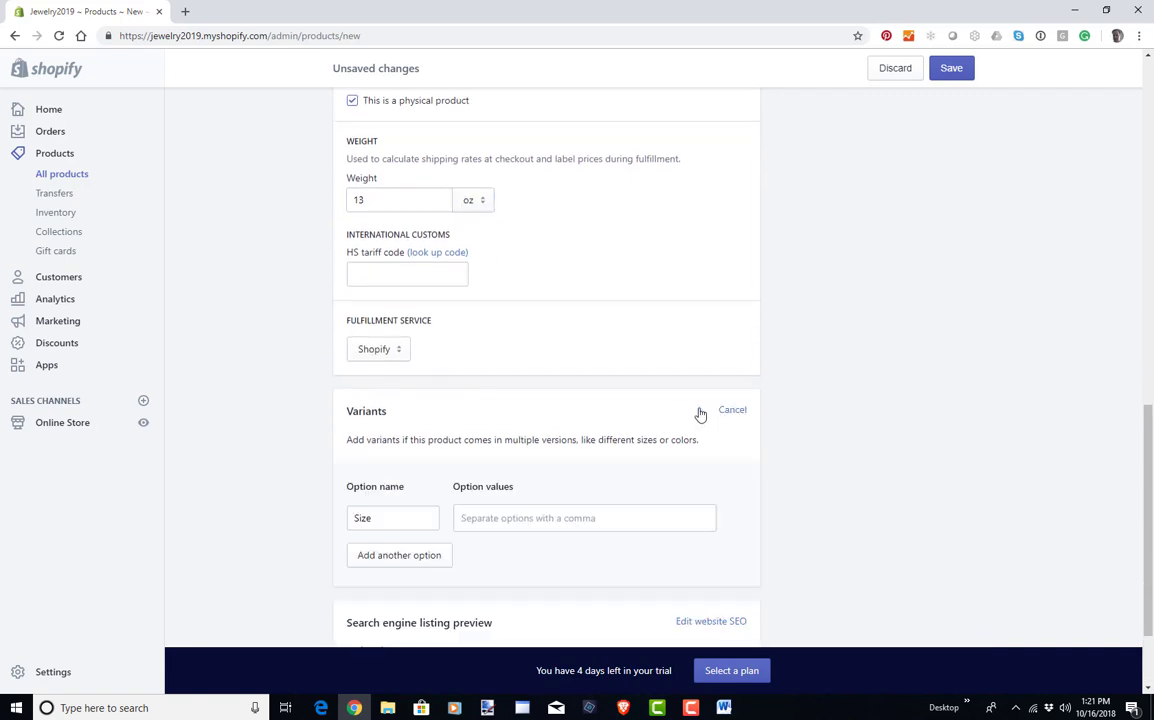
pyautogui.scroll(-2, 626, 374)
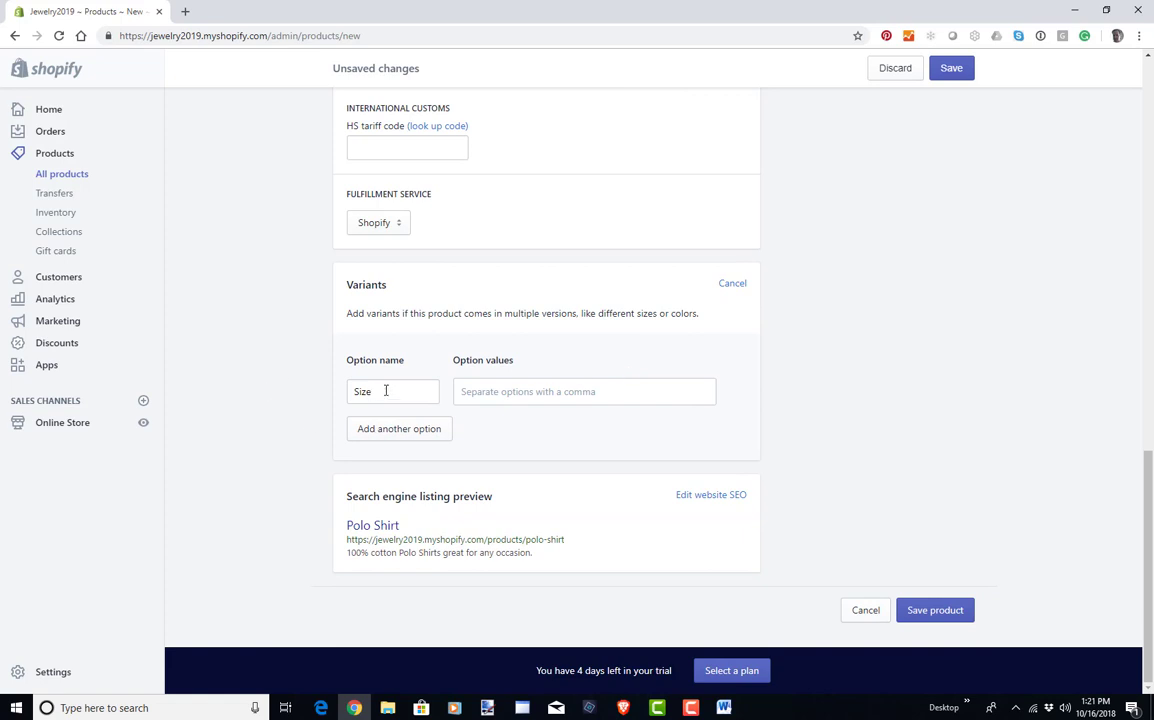
pyautogui.doubleClick(385, 391)
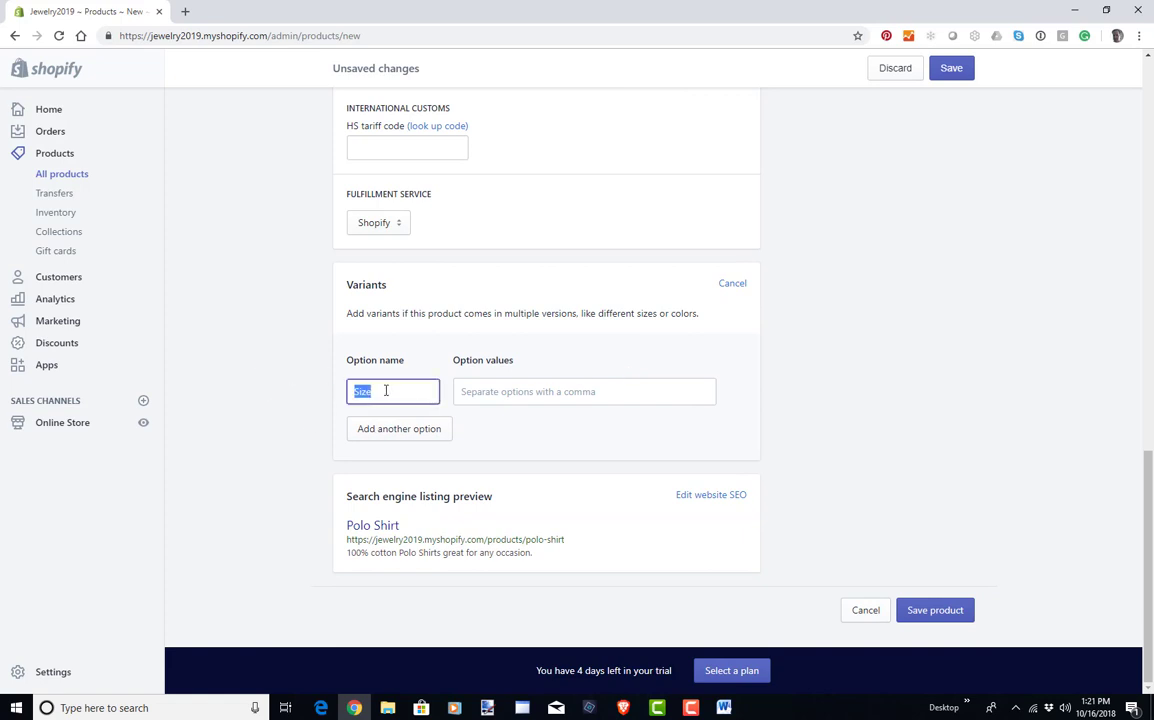
pyautogui.click(506, 399)
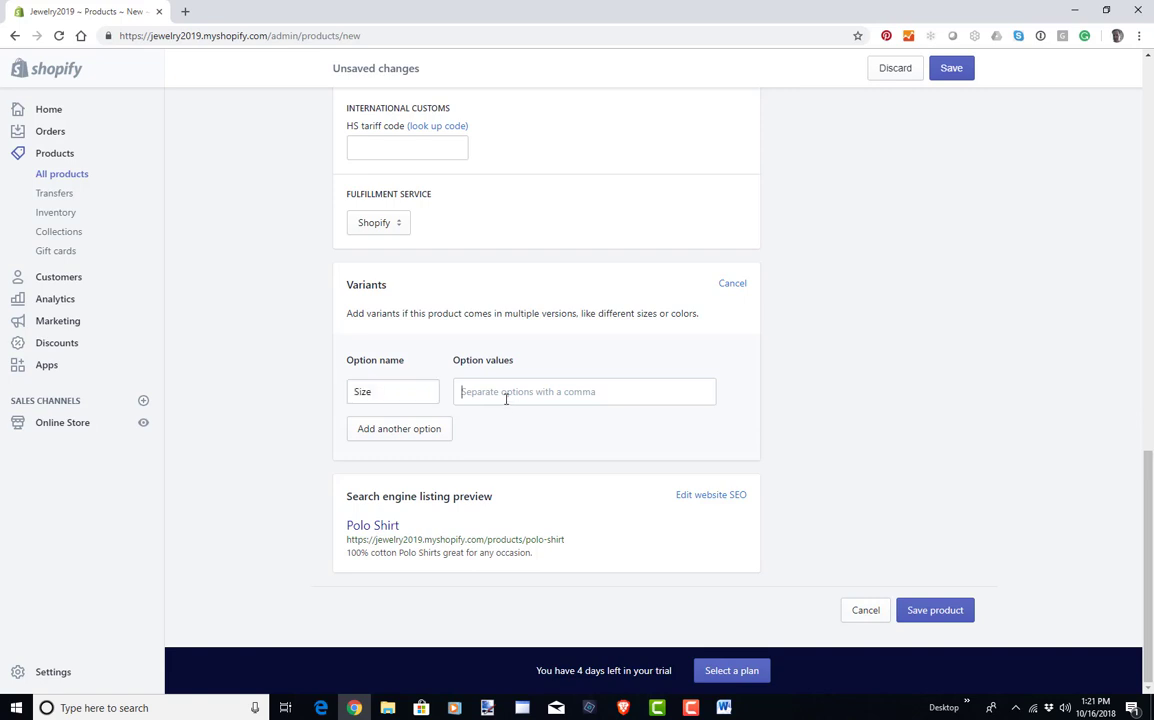
pyautogui.write('Small')
pyautogui.press('Return')
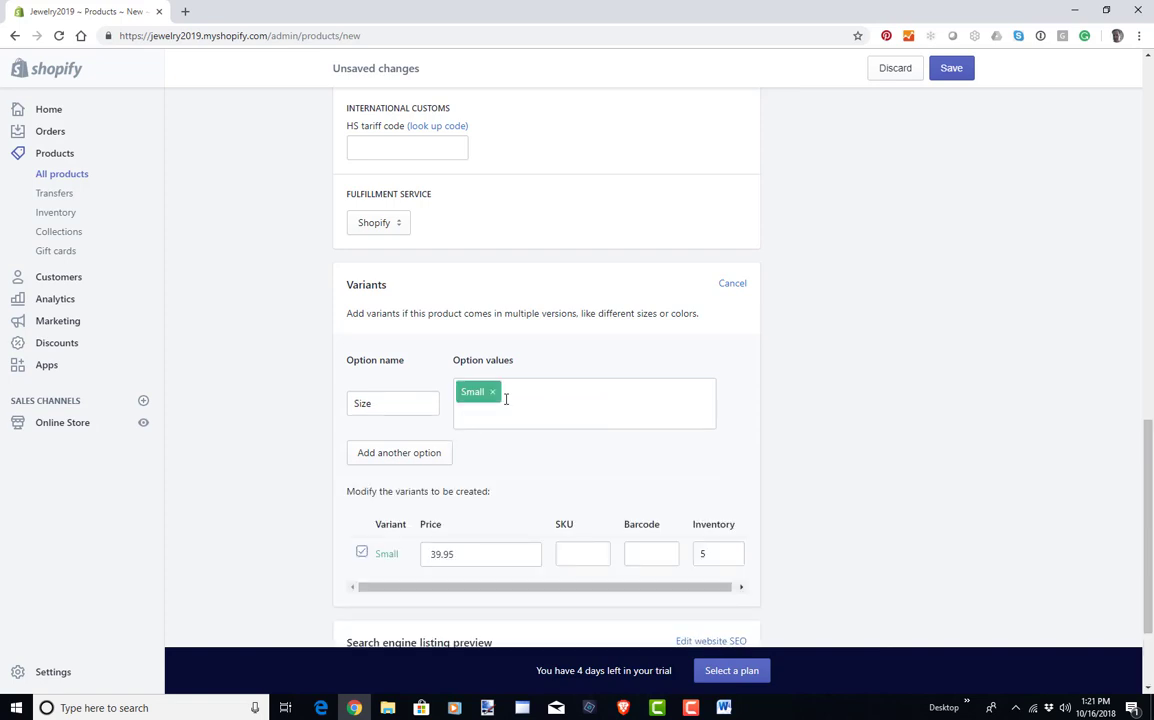
pyautogui.write('Medium')
pyautogui.press('Return')
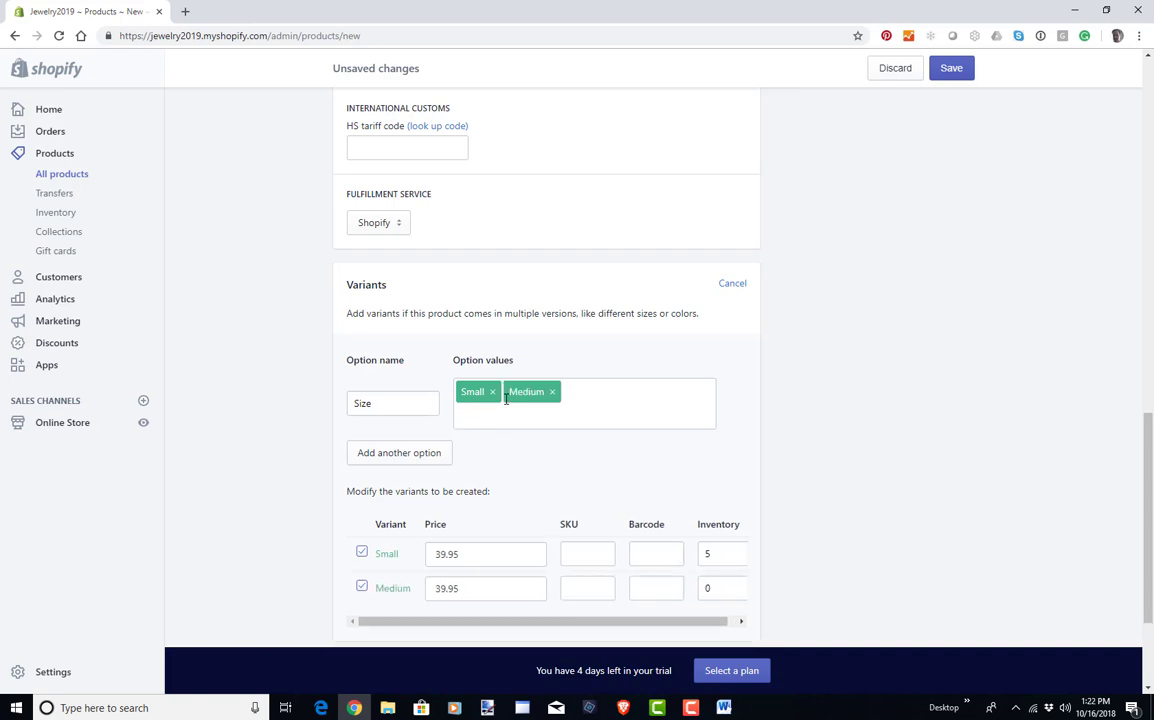
pyautogui.write('Large')
pyautogui.press('Return')
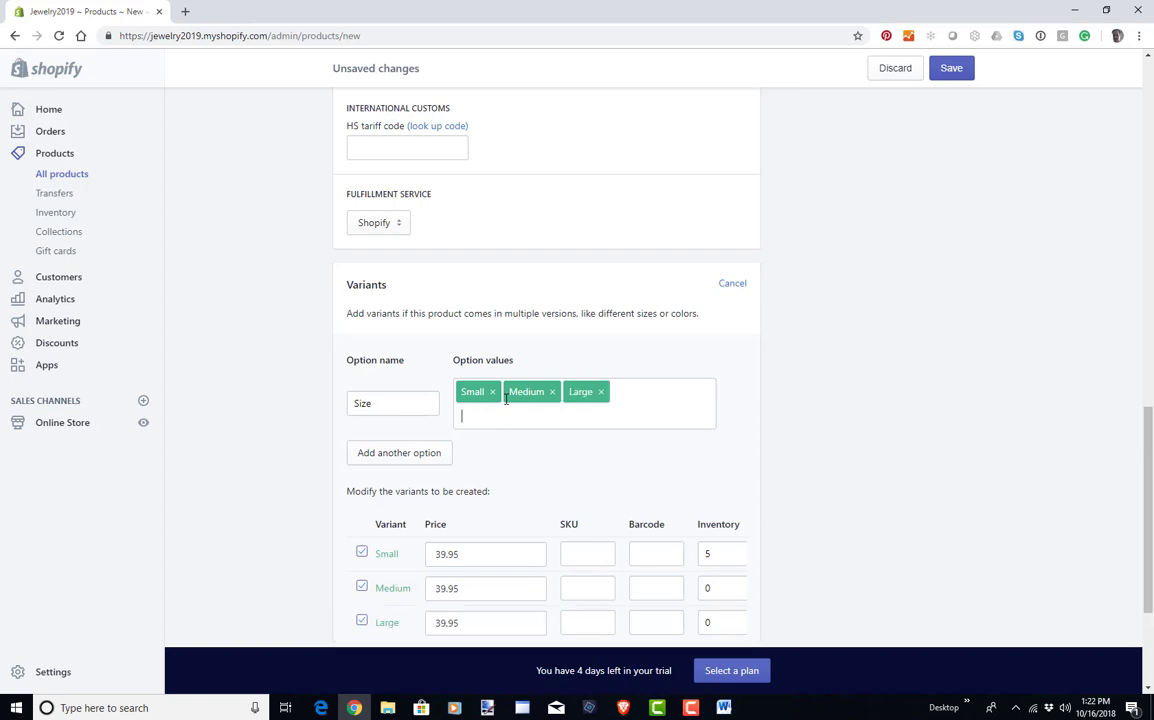
# Add a second variant option, Color, with the values Blue, Green and Red
pyautogui.scroll(-1, 403, 457)
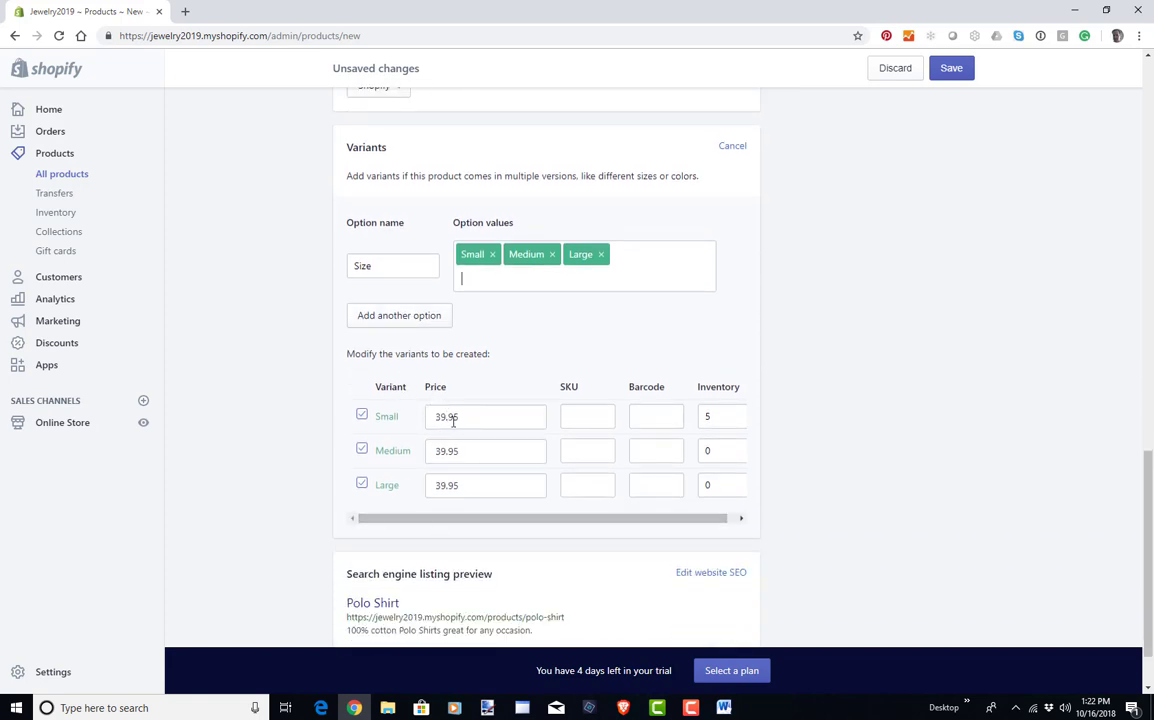
pyautogui.doubleClick(705, 451)
pyautogui.click(387, 320)
pyautogui.click(478, 320)
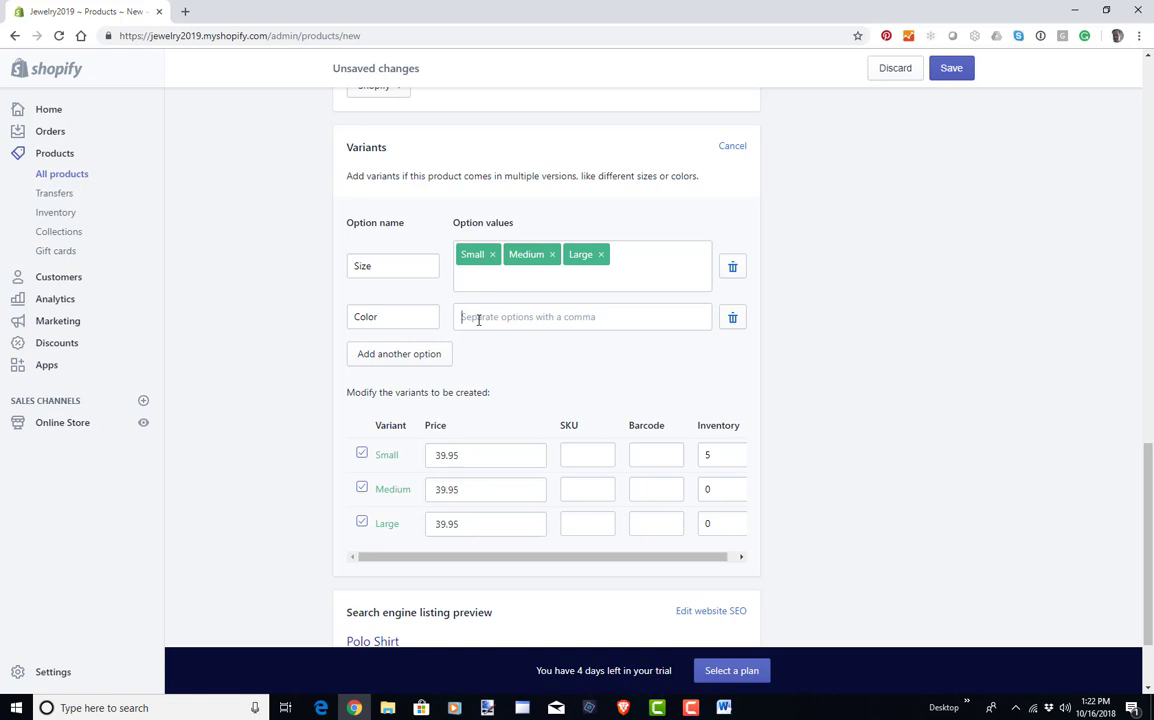
pyautogui.write('B')
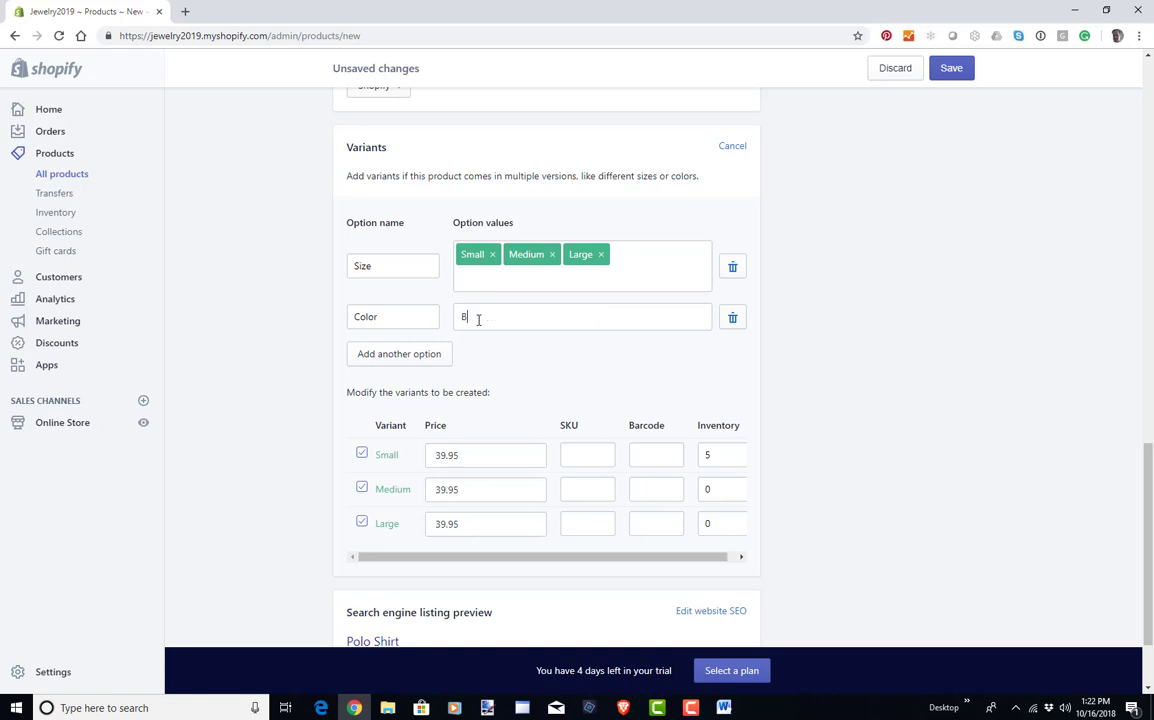
pyautogui.write('lue')
pyautogui.press('Return')
pyautogui.write('G')
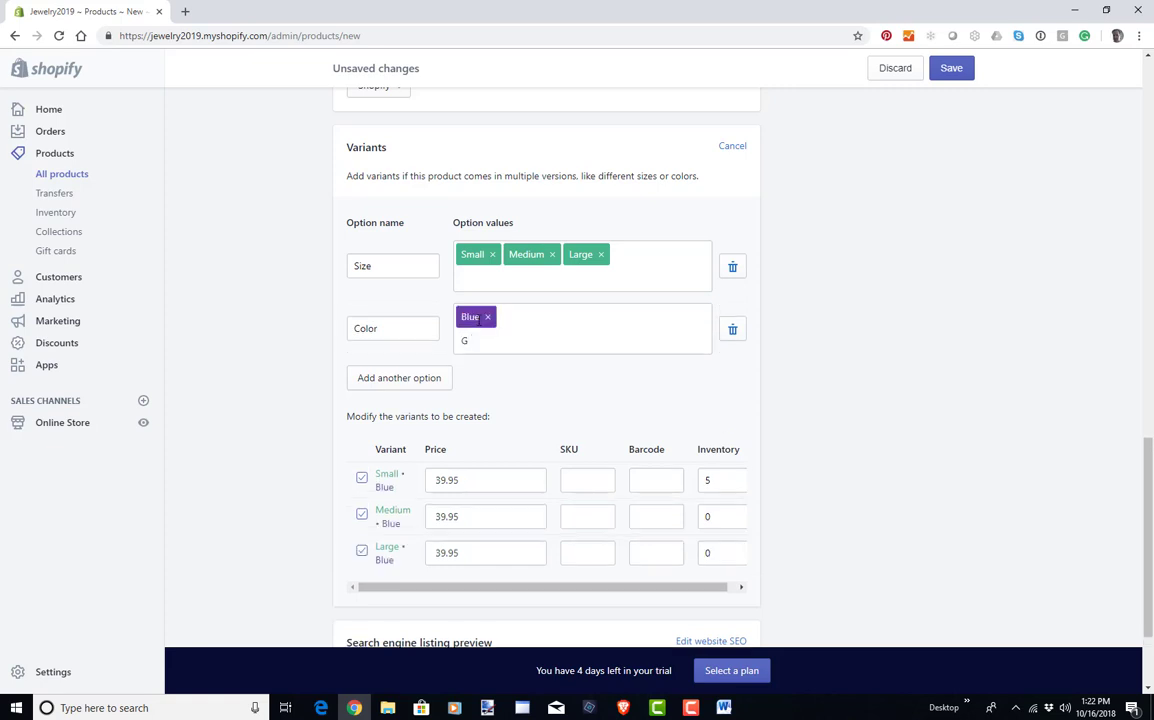
pyautogui.write('reen')
pyautogui.press('Return')
pyautogui.write('Red')
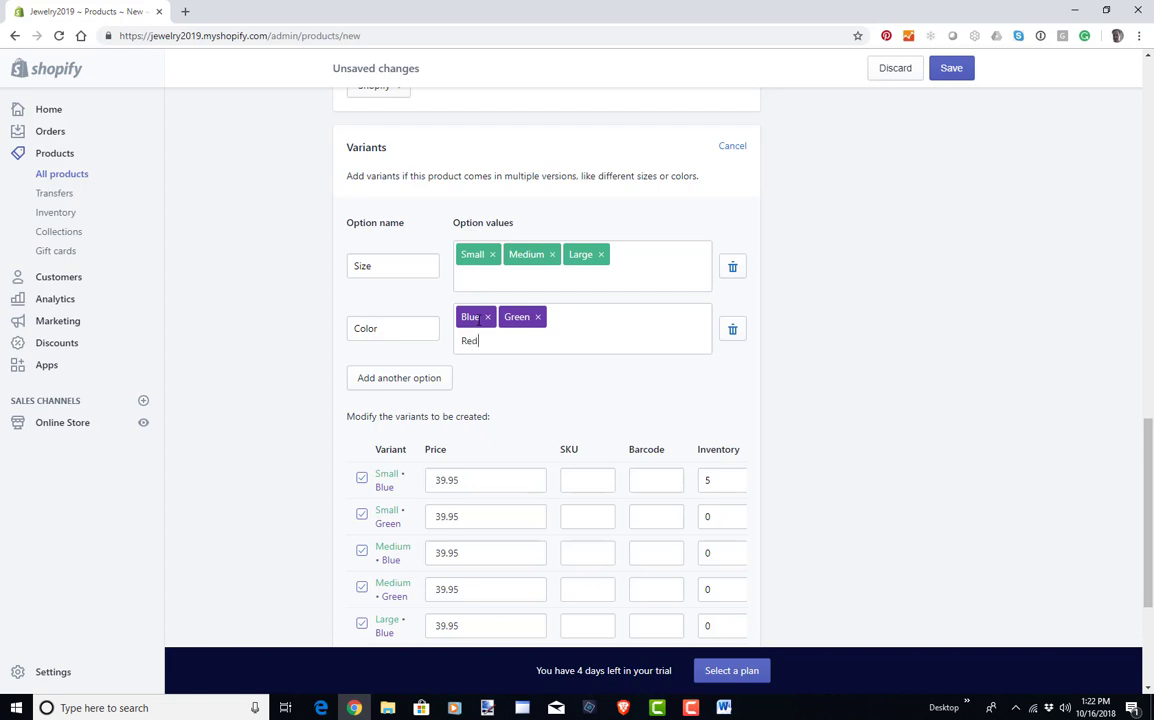
pyautogui.press('Return')
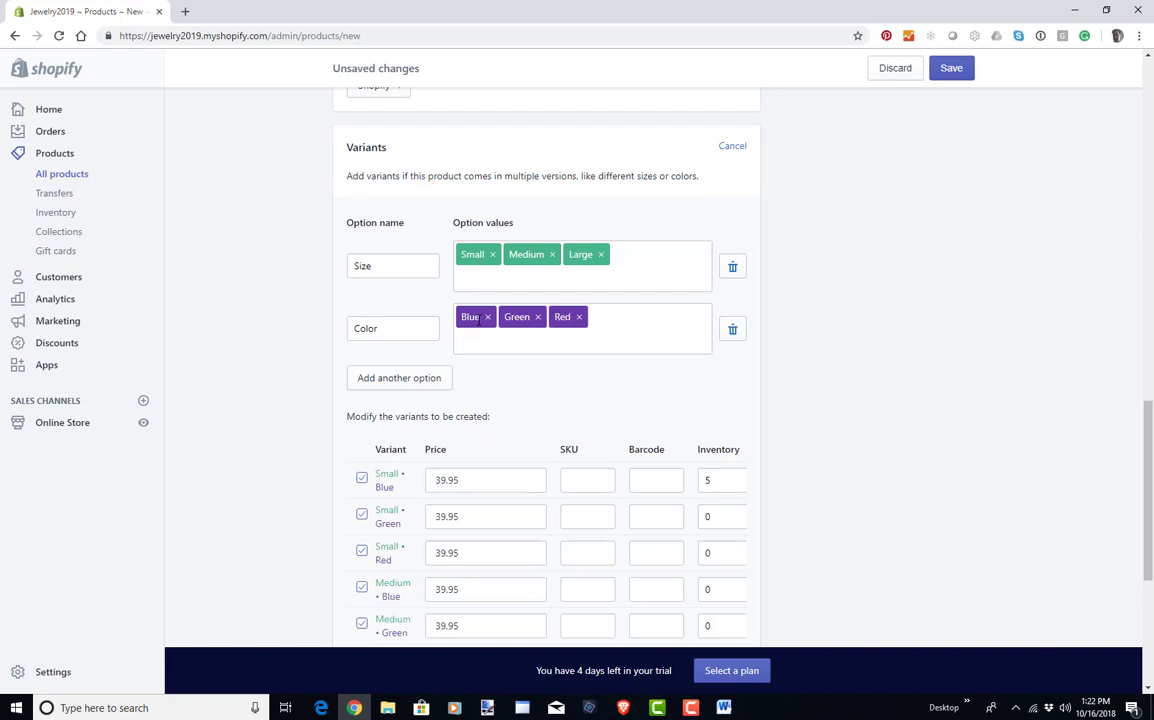
# Set variant inventory to 5 for Small Green and Medium Blue, 4 for Medium Red and Large Green, and 3 for Large Blue
pyautogui.scroll(-5, 482, 335)
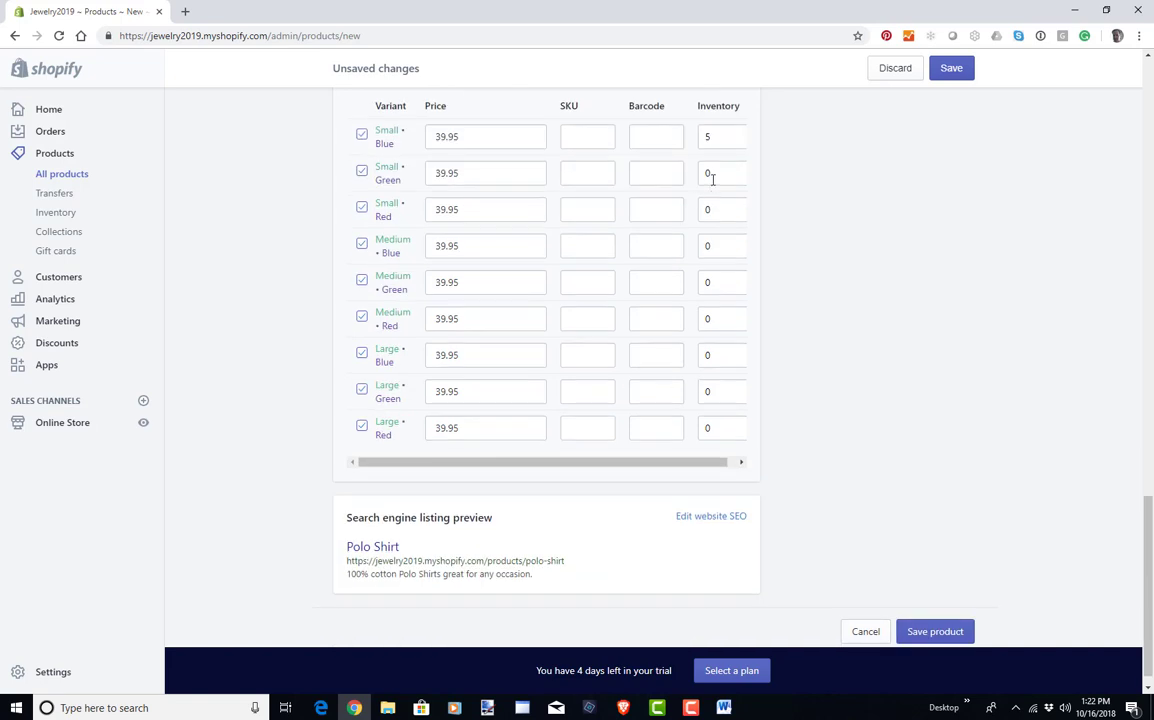
pyautogui.click(712, 175)
pyautogui.click(714, 246)
pyautogui.click(733, 316)
pyautogui.write('4')
pyautogui.click(721, 353)
pyautogui.write('3')
pyautogui.click(713, 390)
# Check the size and color variant list and save the Polo Shirt product
pyautogui.scroll(6, 646, 417)
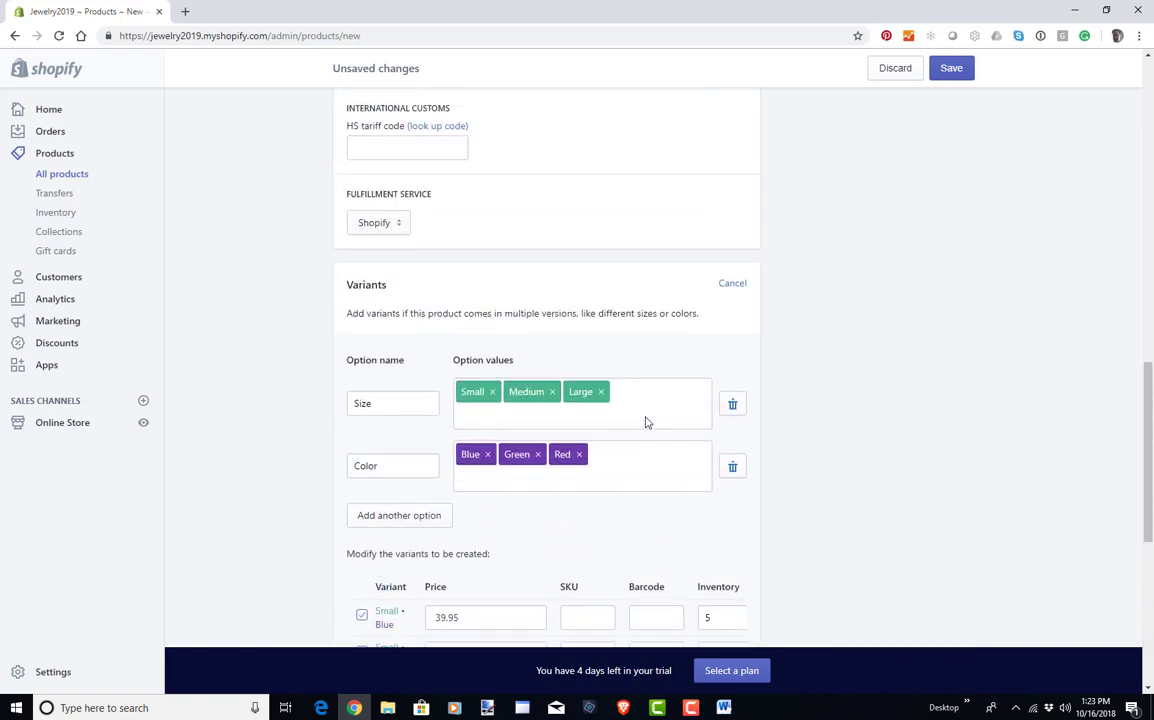
pyautogui.scroll(1, 646, 421)
pyautogui.scroll(-3, 646, 421)
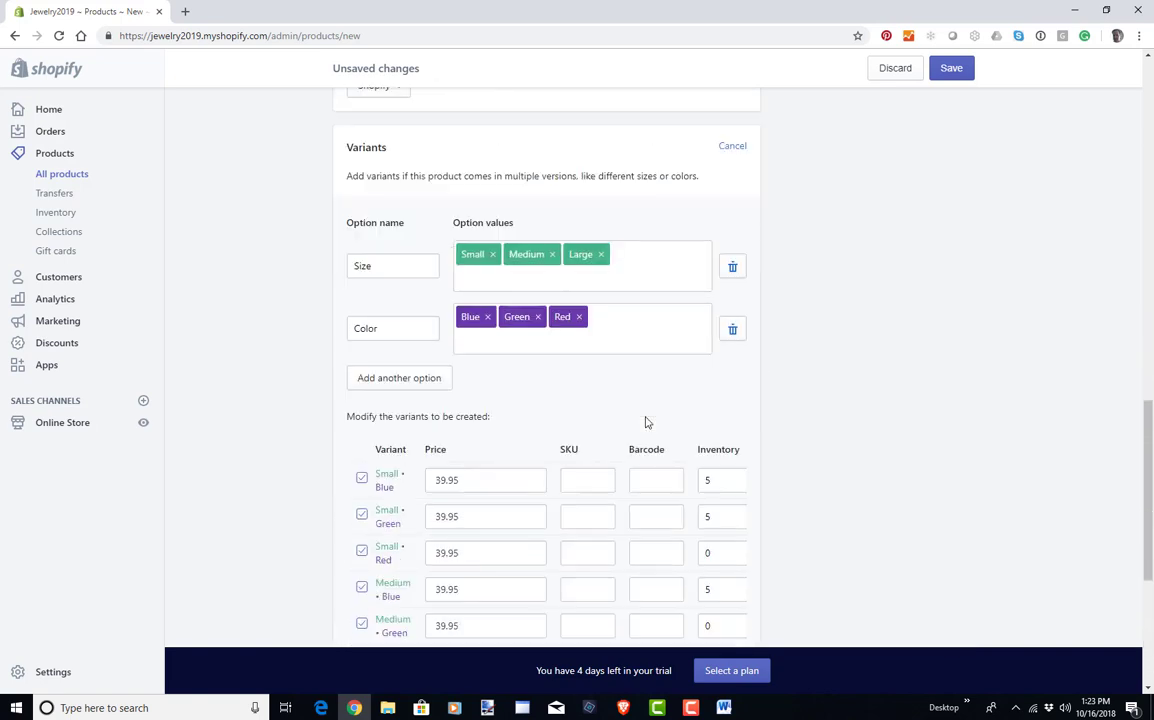
pyautogui.click(955, 76)
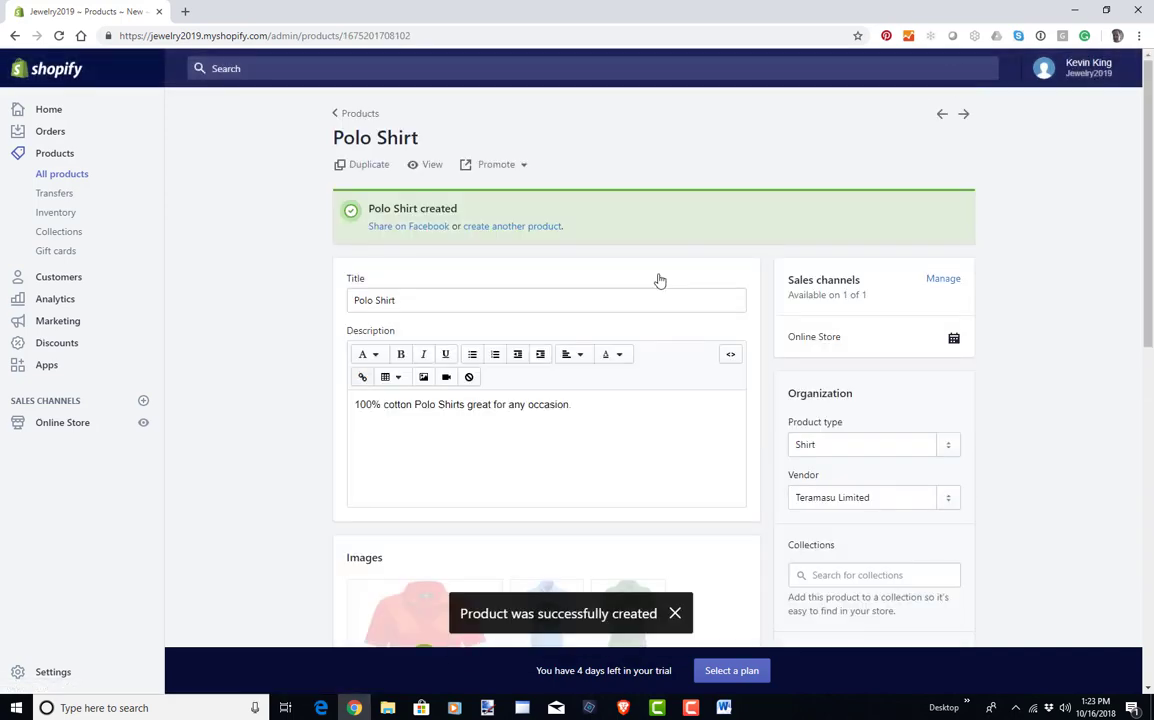
# Assign the blue shirt image to the Small, Medium and Large Blue variants and save it
pyautogui.scroll(-3, 659, 281)
pyautogui.scroll(-3, 658, 280)
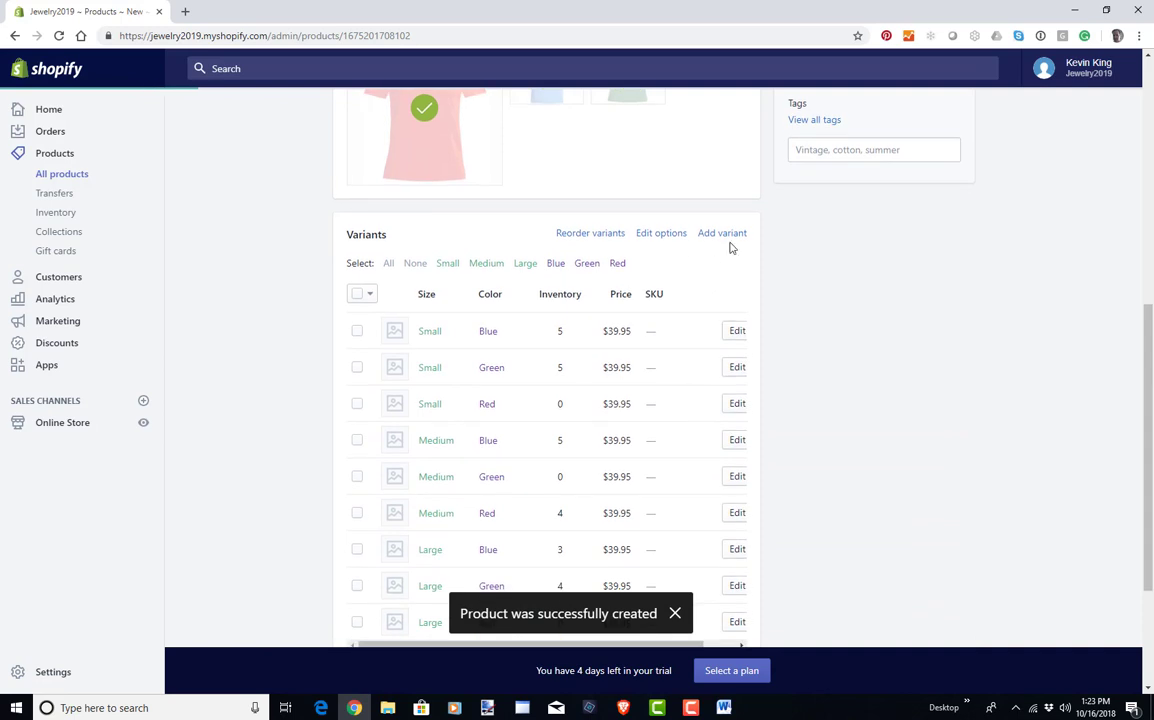
pyautogui.click(649, 235)
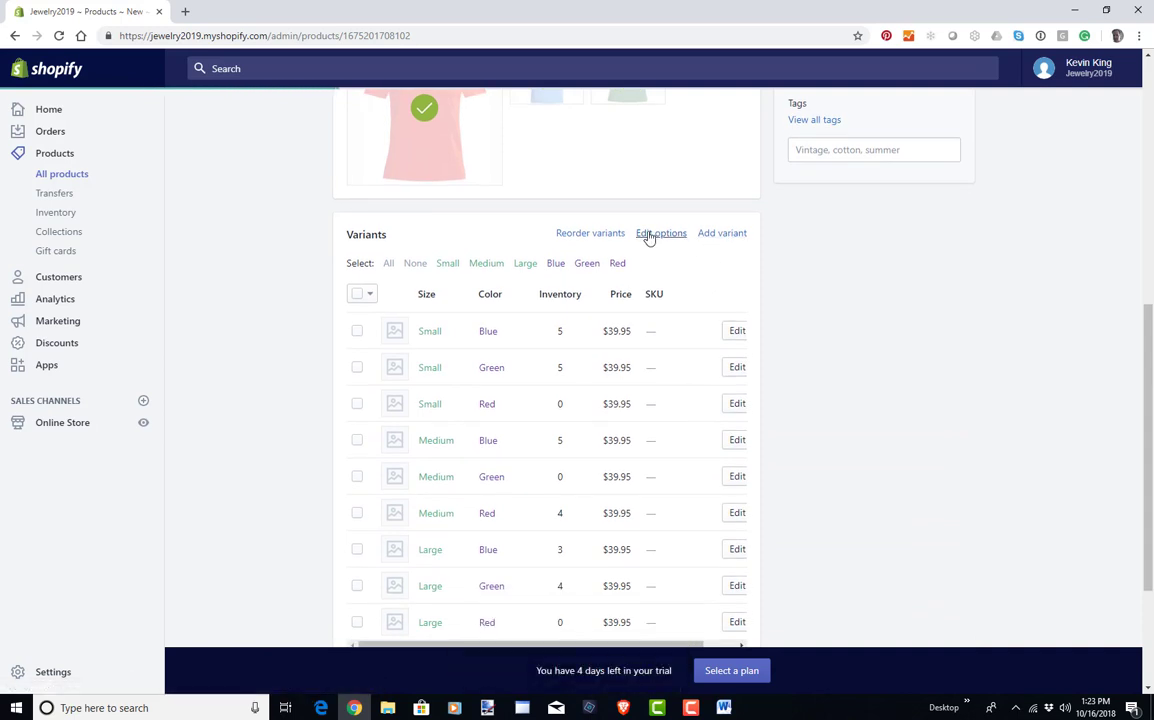
pyautogui.click(357, 334)
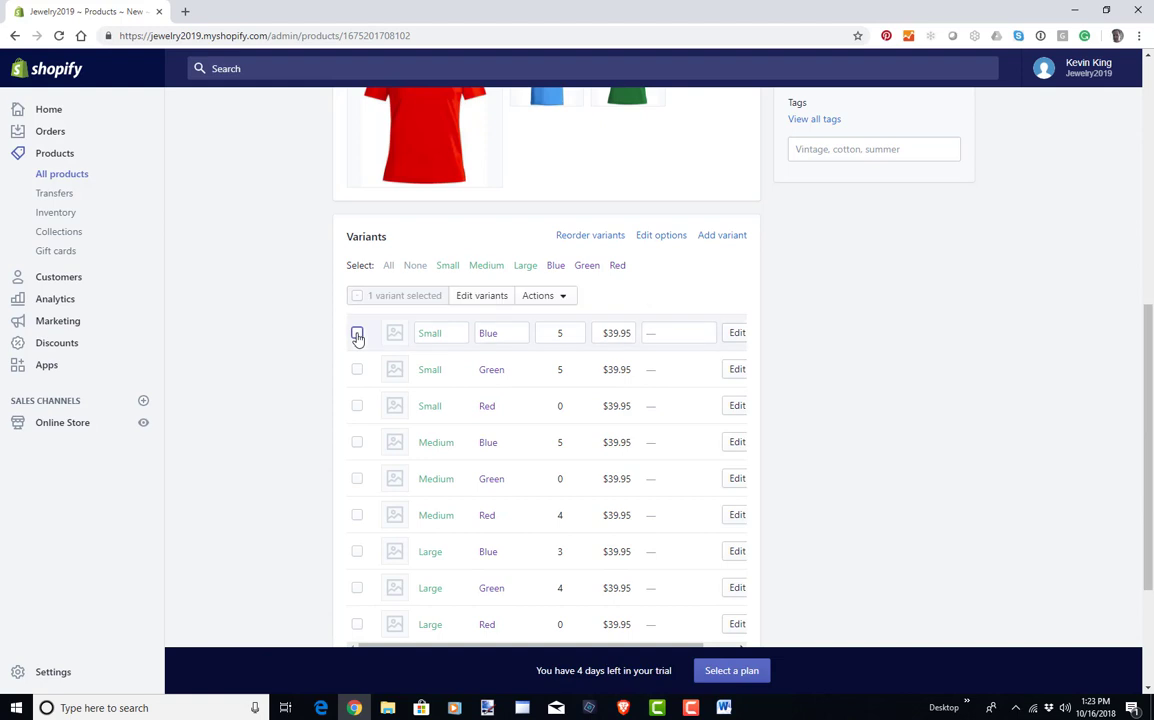
pyautogui.click(357, 445)
pyautogui.scroll(-2, 360, 450)
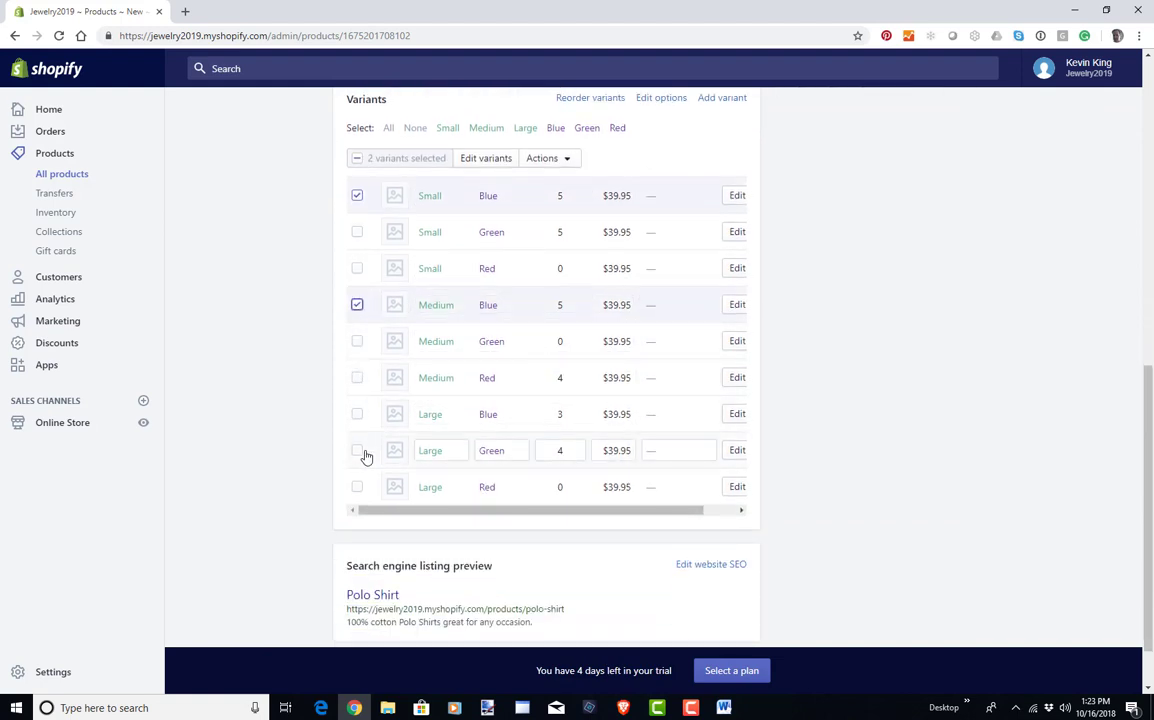
pyautogui.scroll(1, 365, 439)
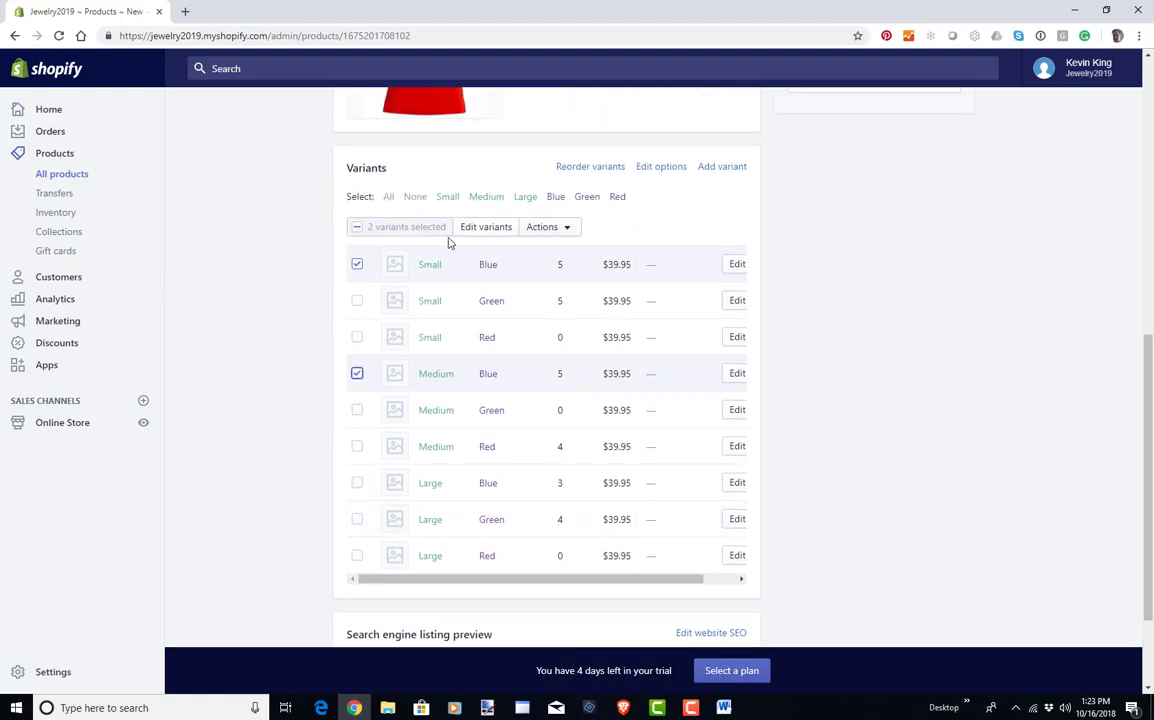
pyautogui.click(357, 483)
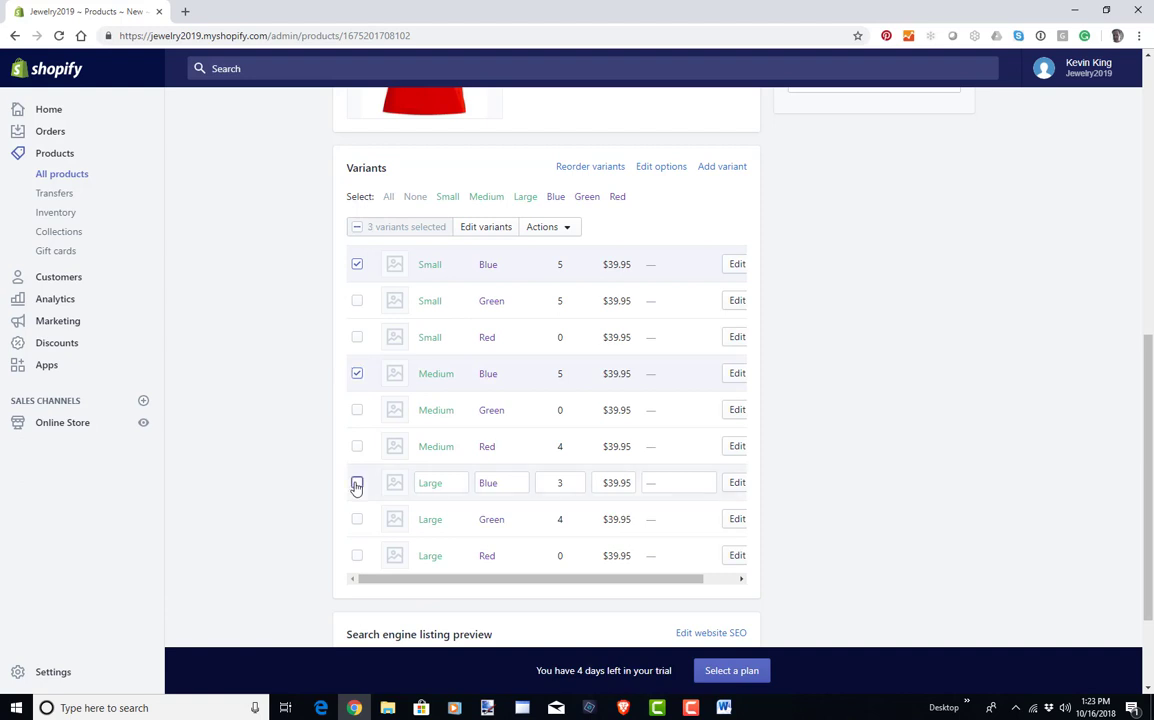
pyautogui.click(543, 228)
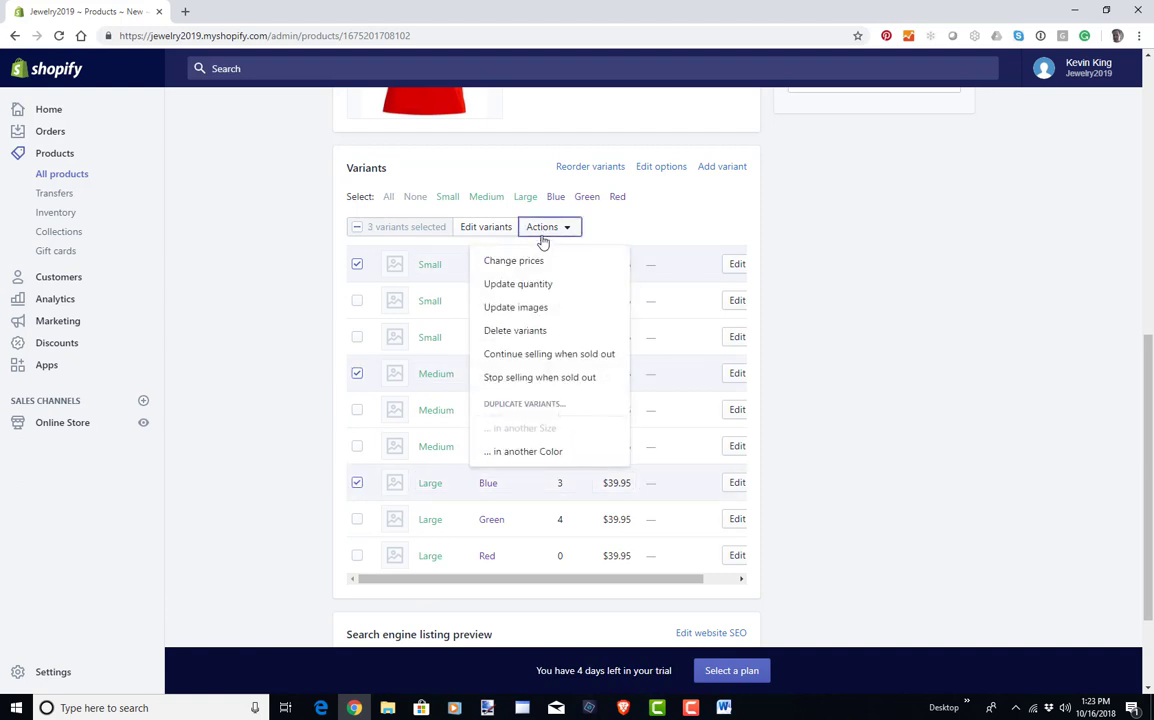
pyautogui.click(533, 317)
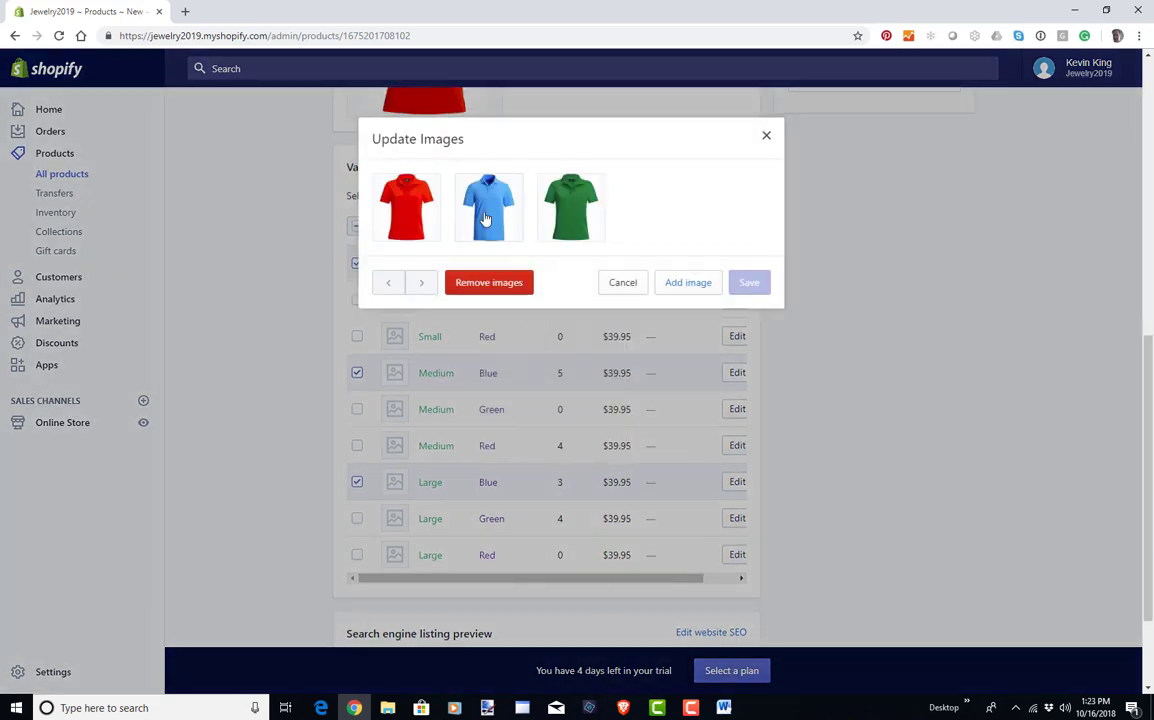
pyautogui.click(485, 218)
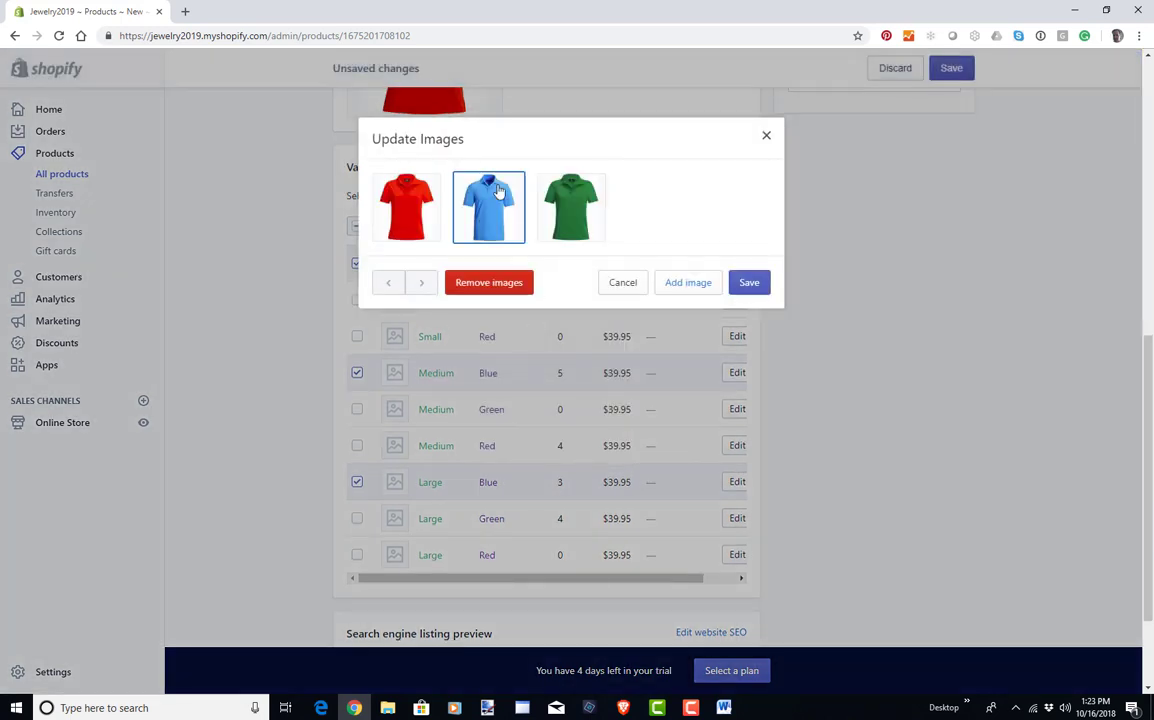
pyautogui.click(742, 292)
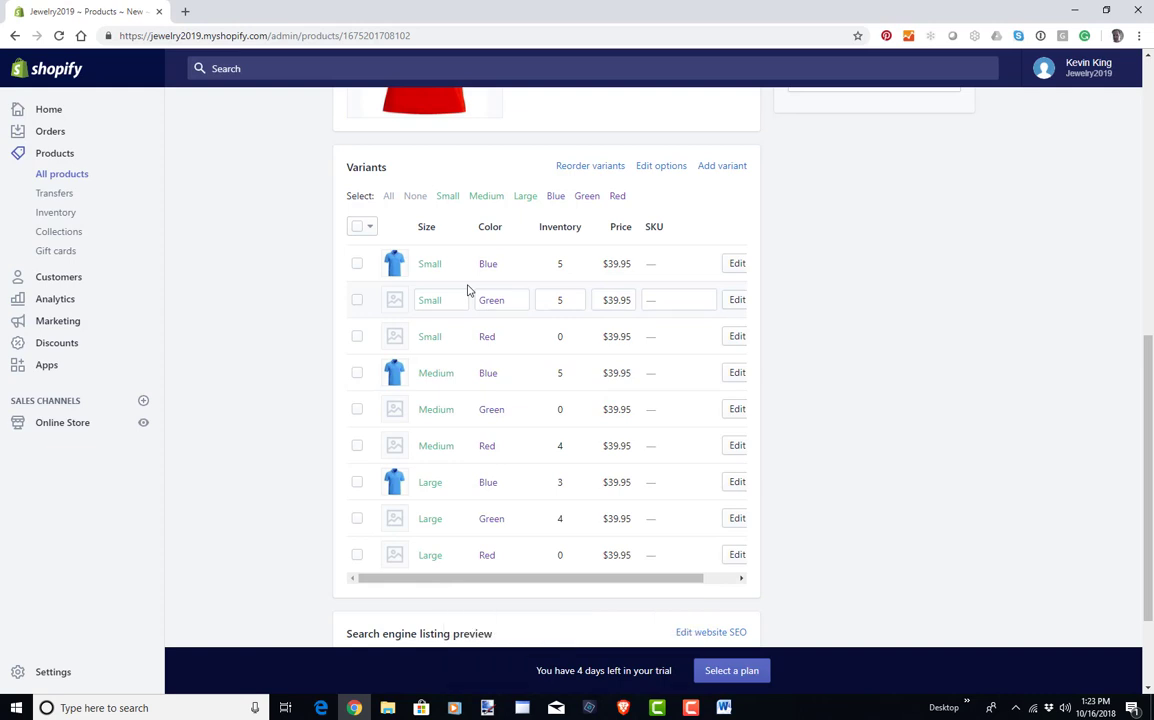
# Assign the green shirt image to the Small, Medium and Large Green variants and save it
pyautogui.click(356, 302)
pyautogui.click(357, 410)
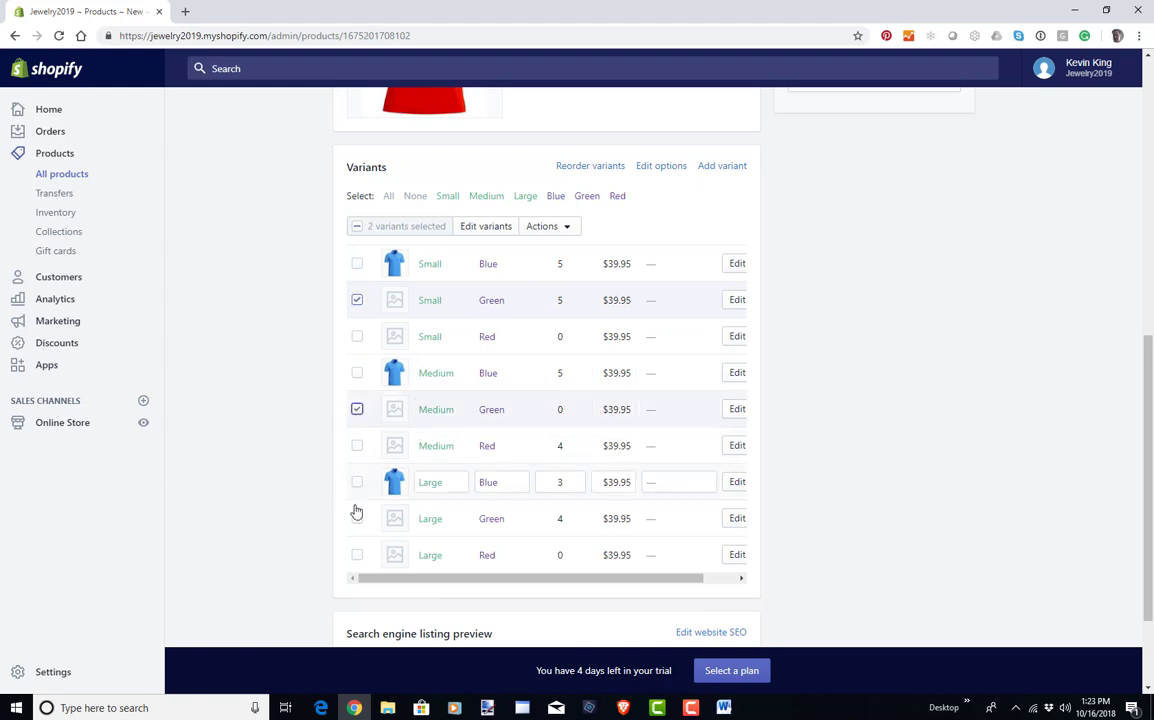
pyautogui.click(357, 519)
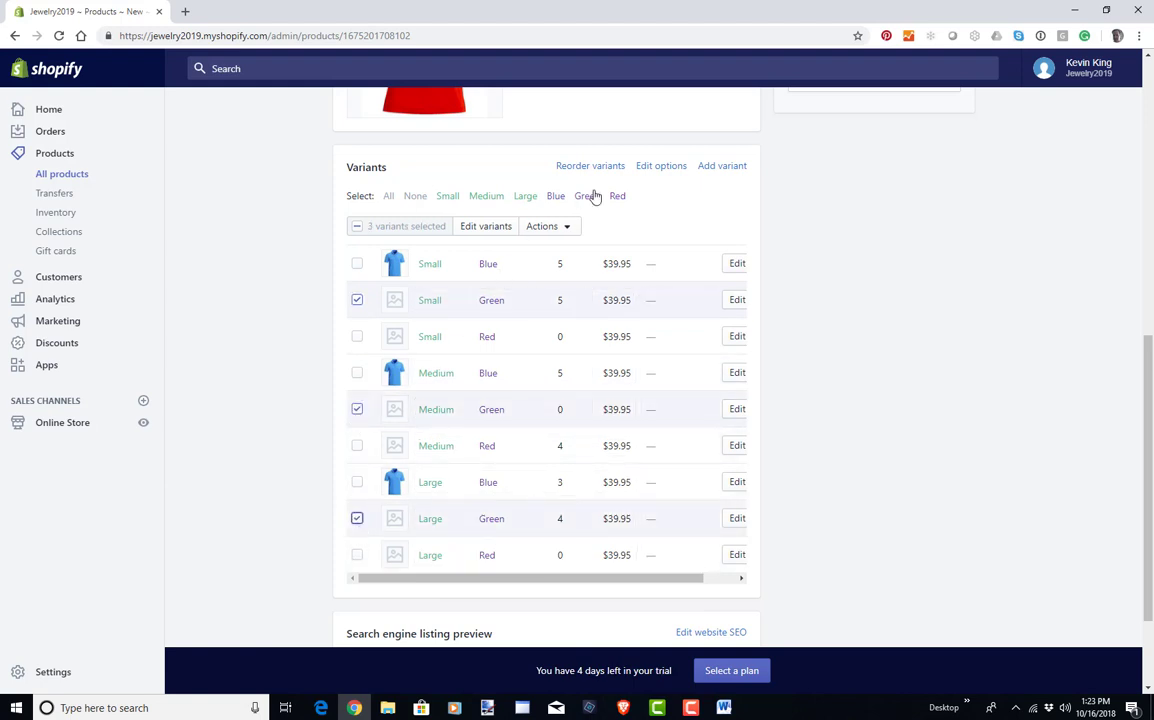
pyautogui.click(533, 230)
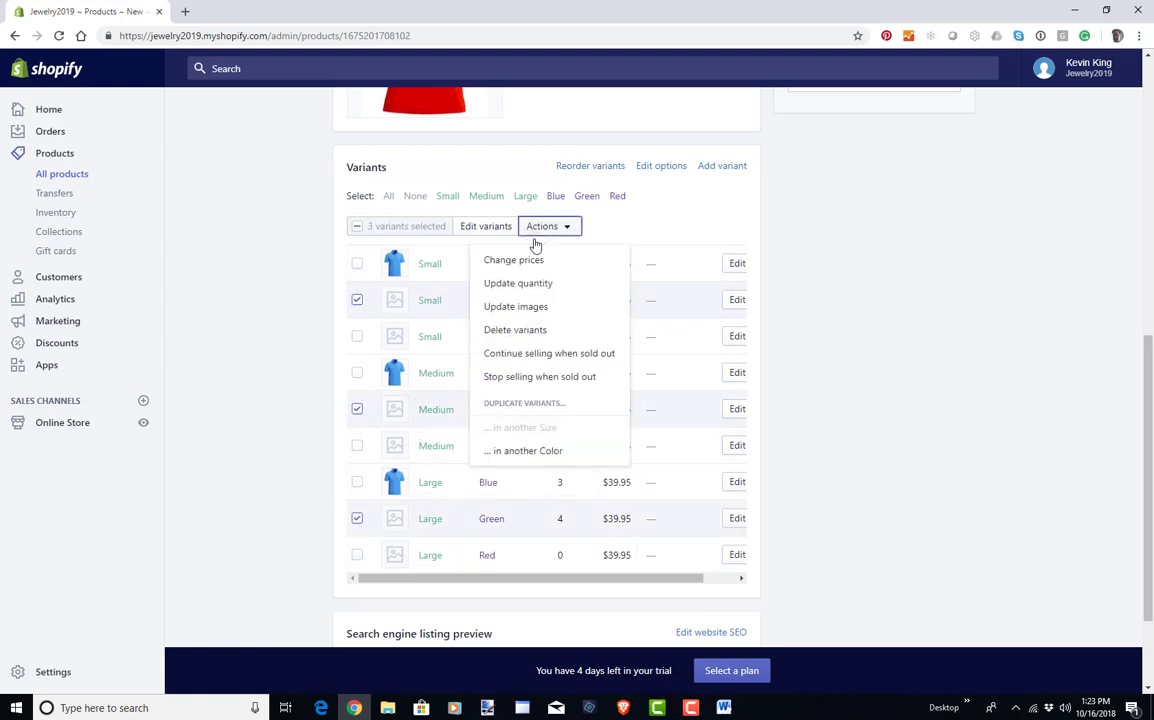
pyautogui.click(527, 308)
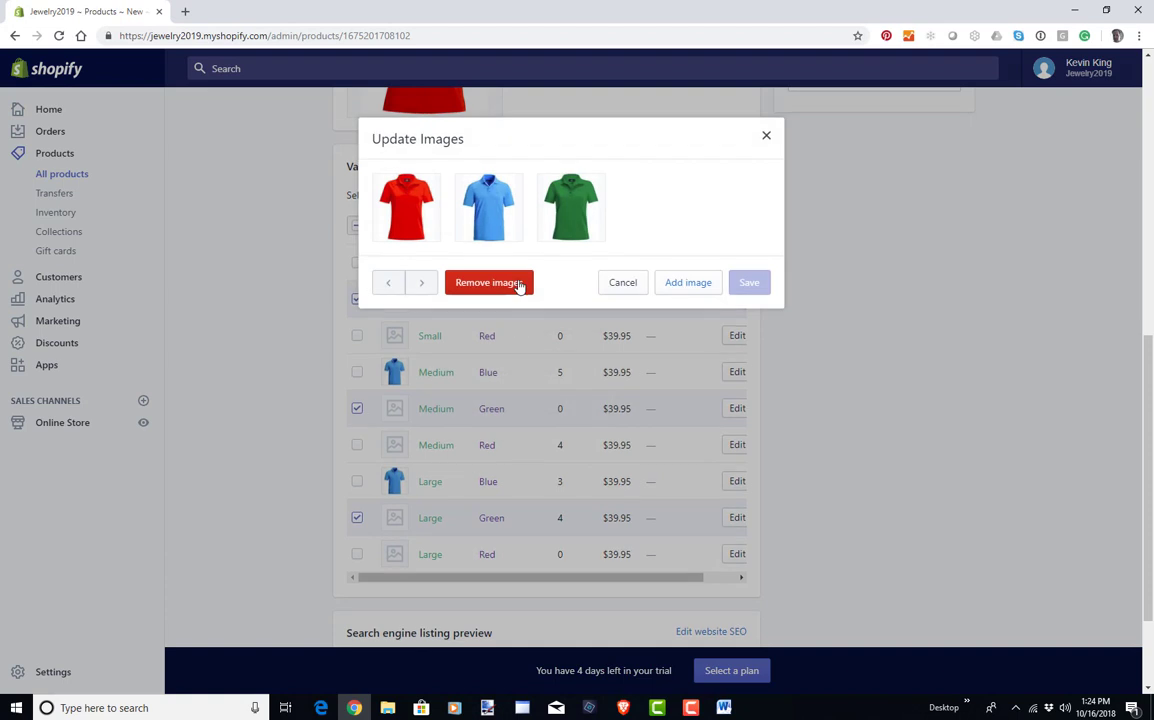
pyautogui.click(586, 205)
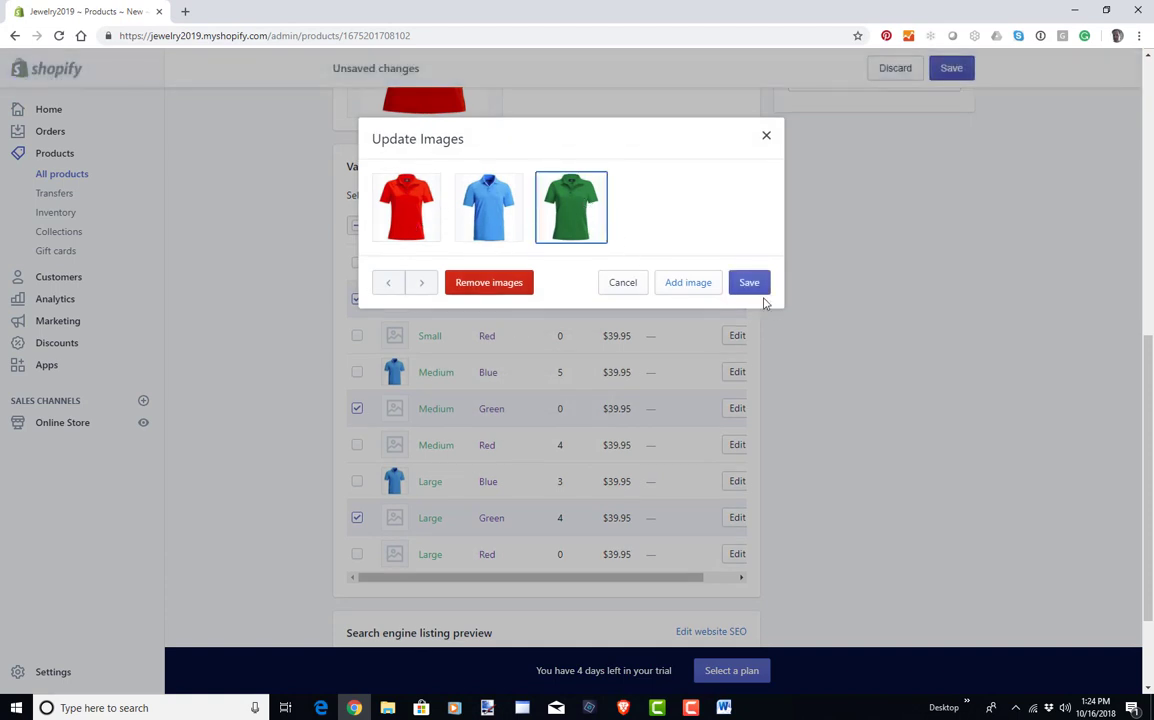
pyautogui.click(750, 285)
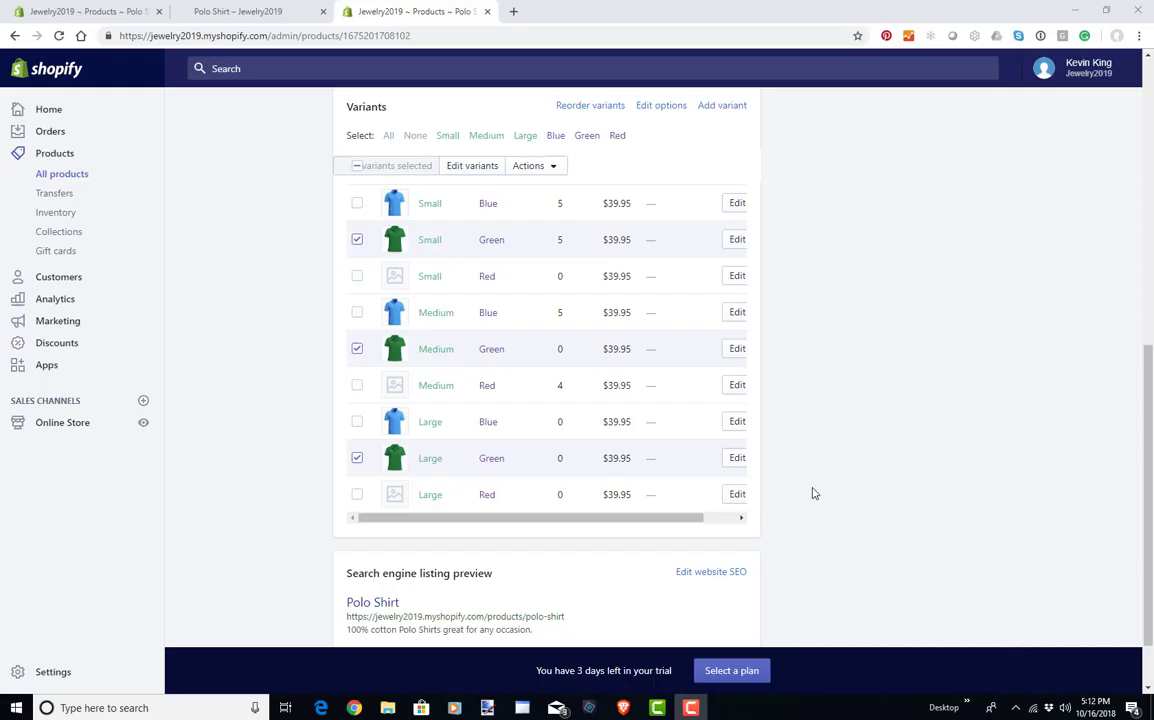
# Deselect the three Green variants so that no variant in the list is selected
pyautogui.click(357, 240)
pyautogui.click(357, 241)
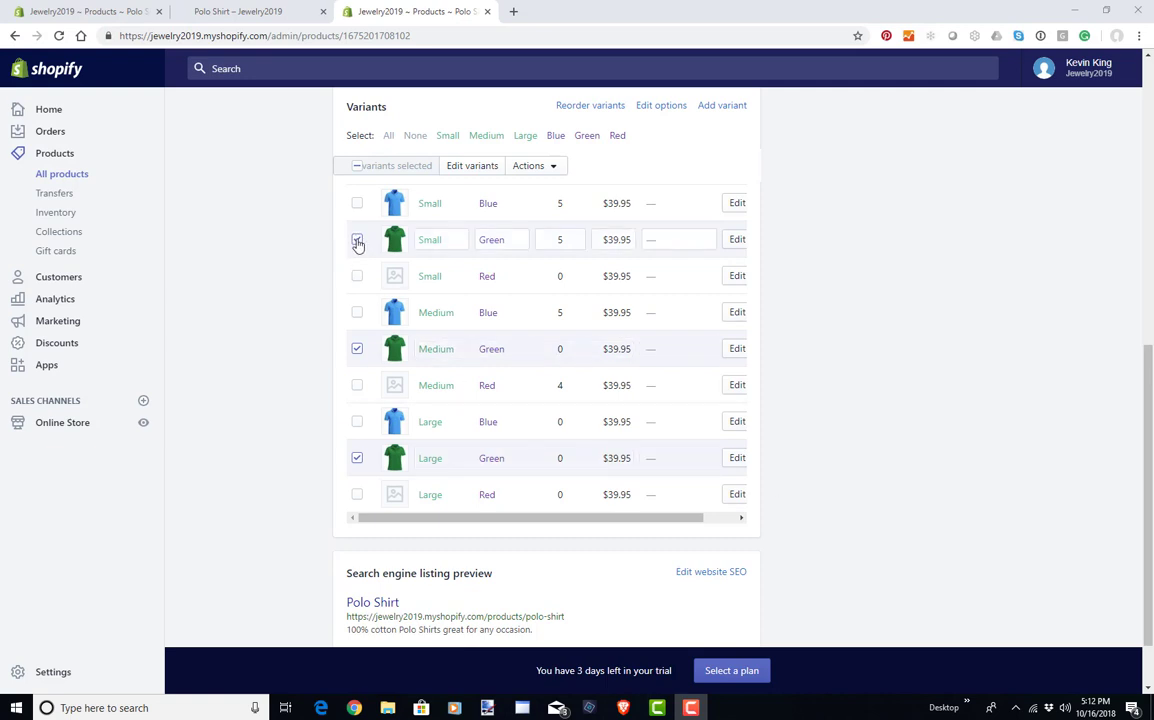
pyautogui.click(357, 241)
pyautogui.click(357, 349)
pyautogui.click(357, 458)
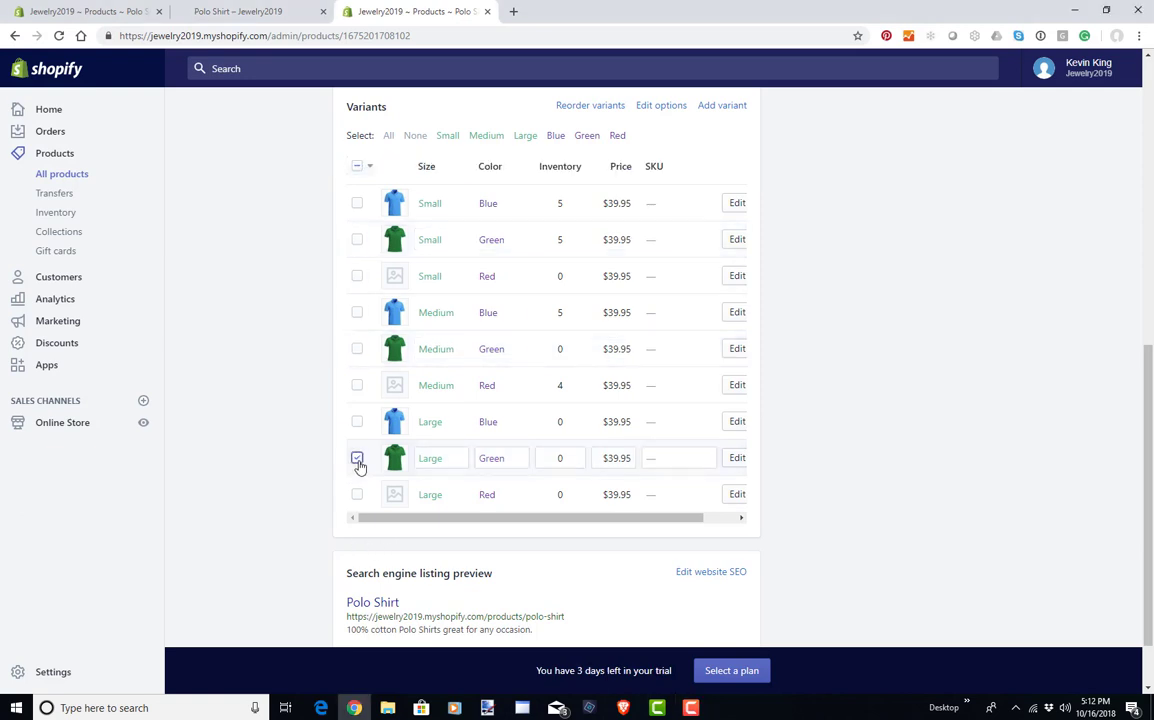
pyautogui.click(357, 168)
pyautogui.click(357, 167)
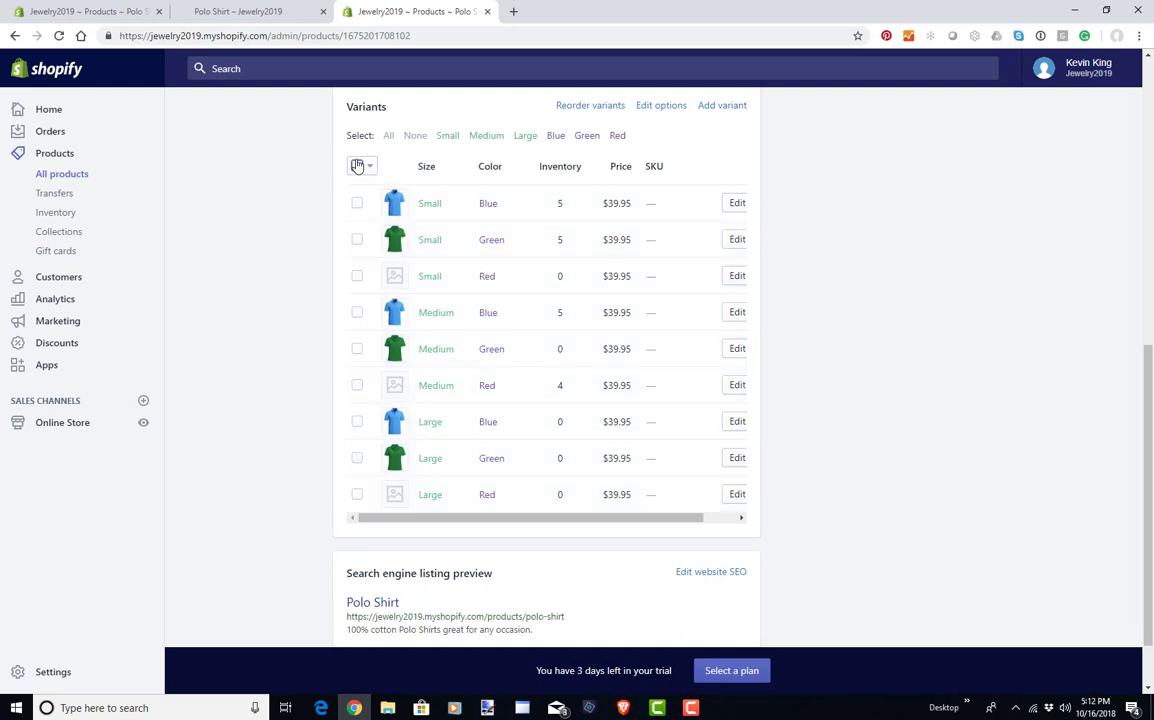
# Assign the red shirt image to the Small, Medium and Large Red variants and save it
pyautogui.click(357, 277)
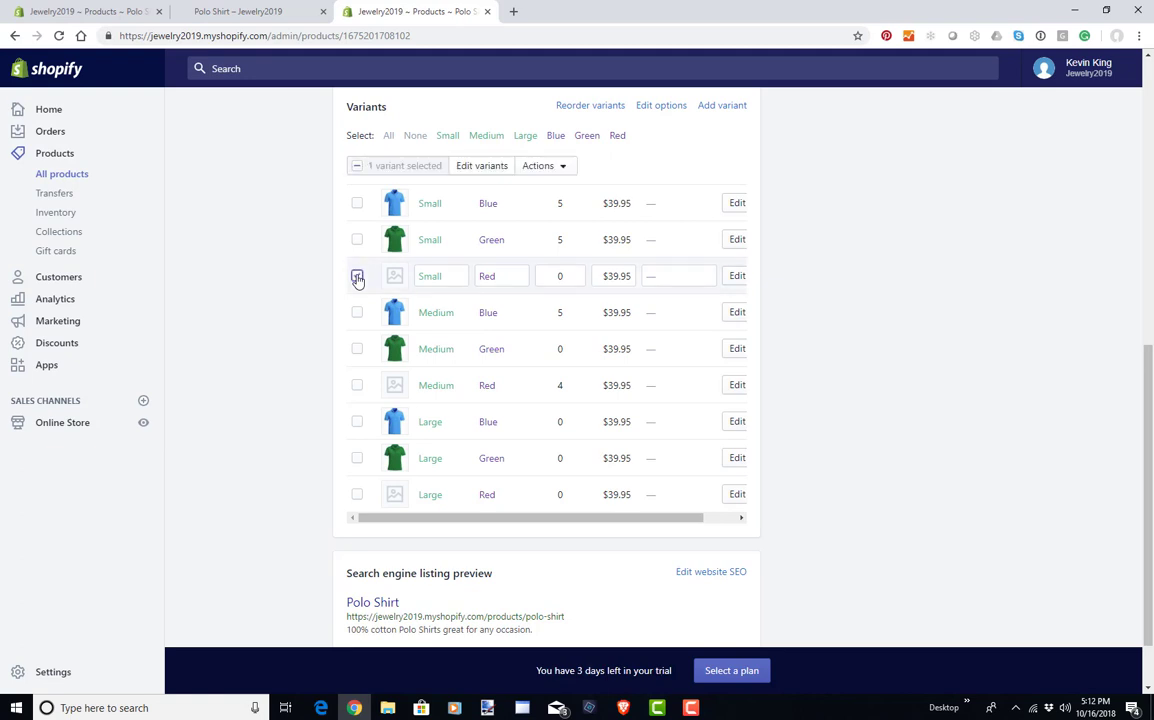
pyautogui.click(357, 385)
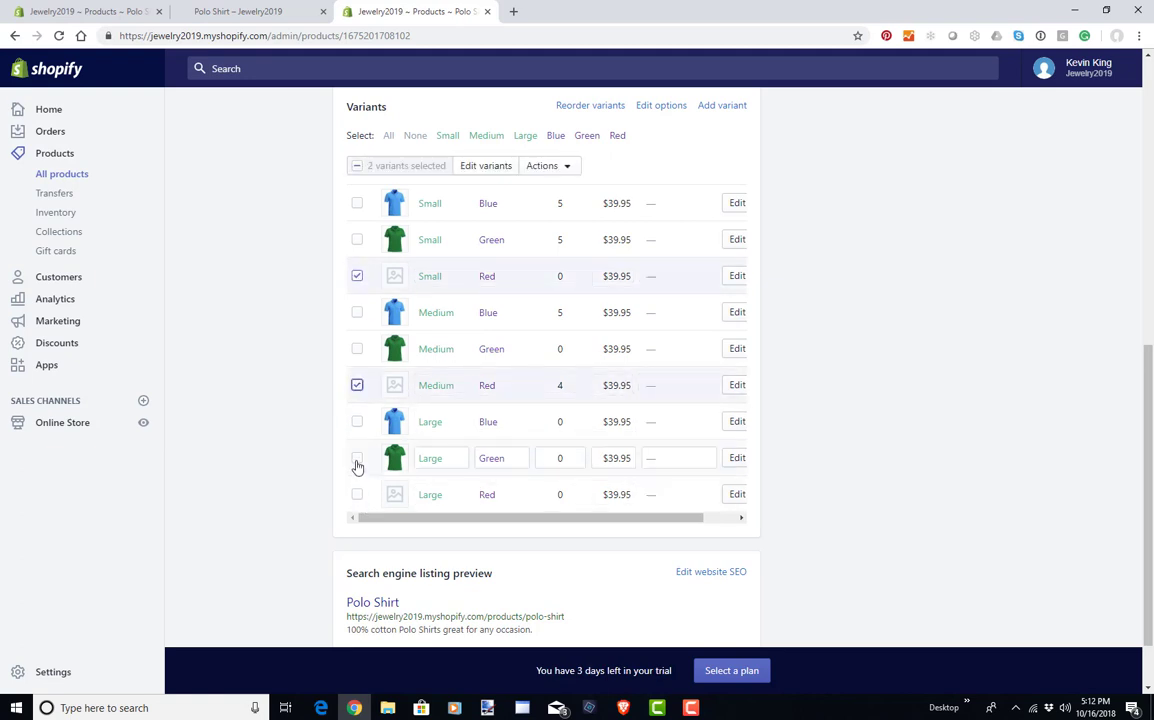
pyautogui.click(357, 497)
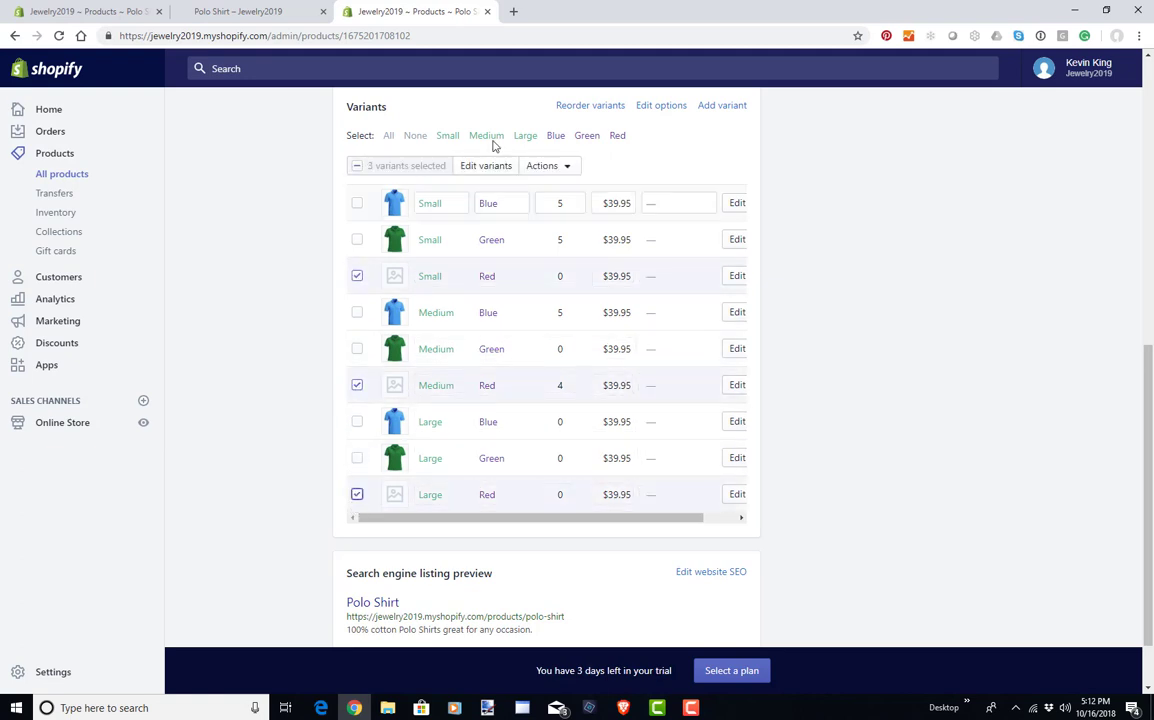
pyautogui.click(540, 177)
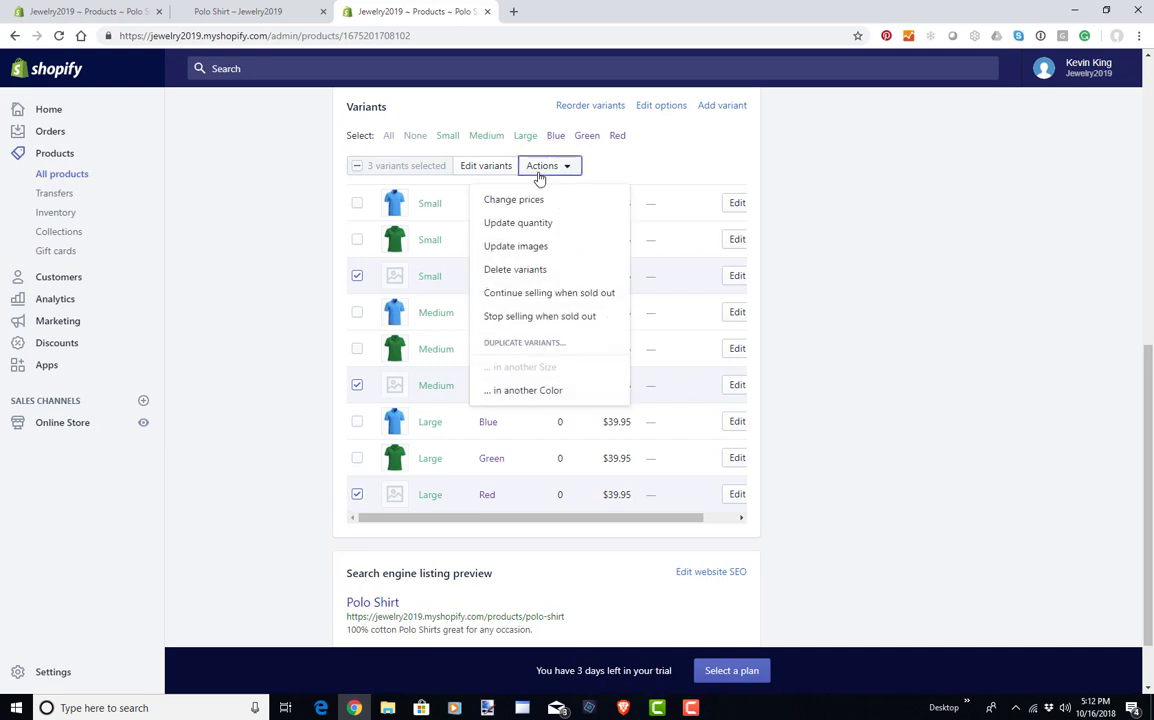
pyautogui.click(527, 255)
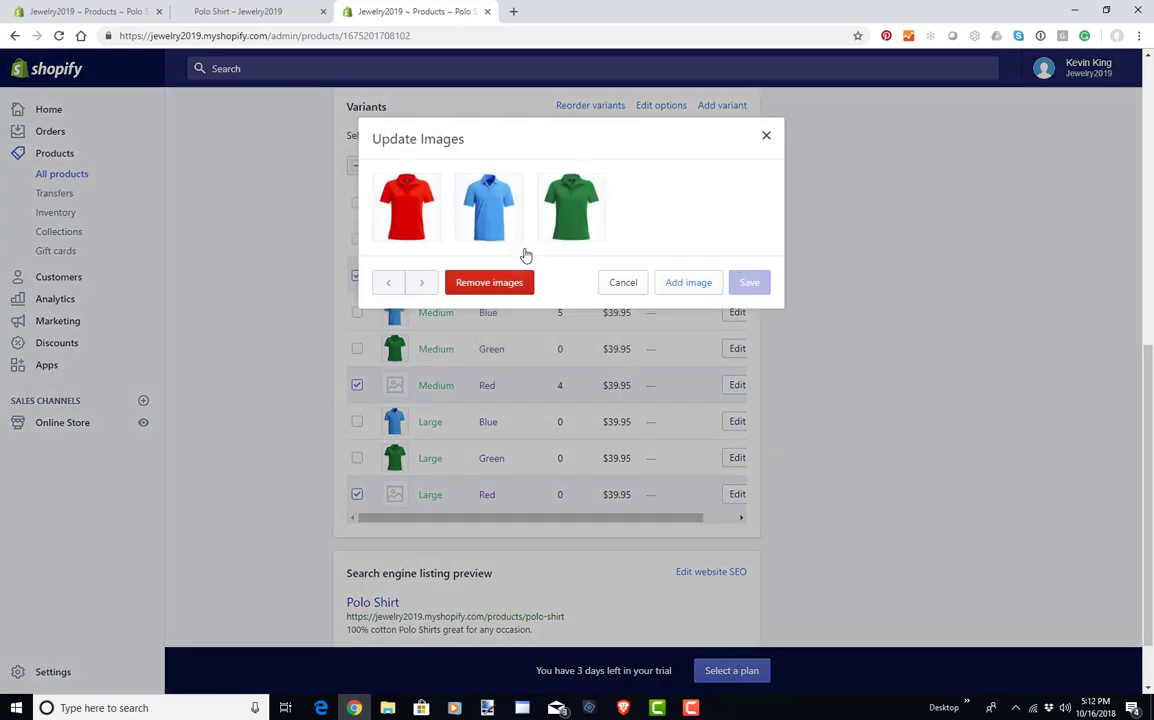
pyautogui.click(418, 224)
pyautogui.click(752, 282)
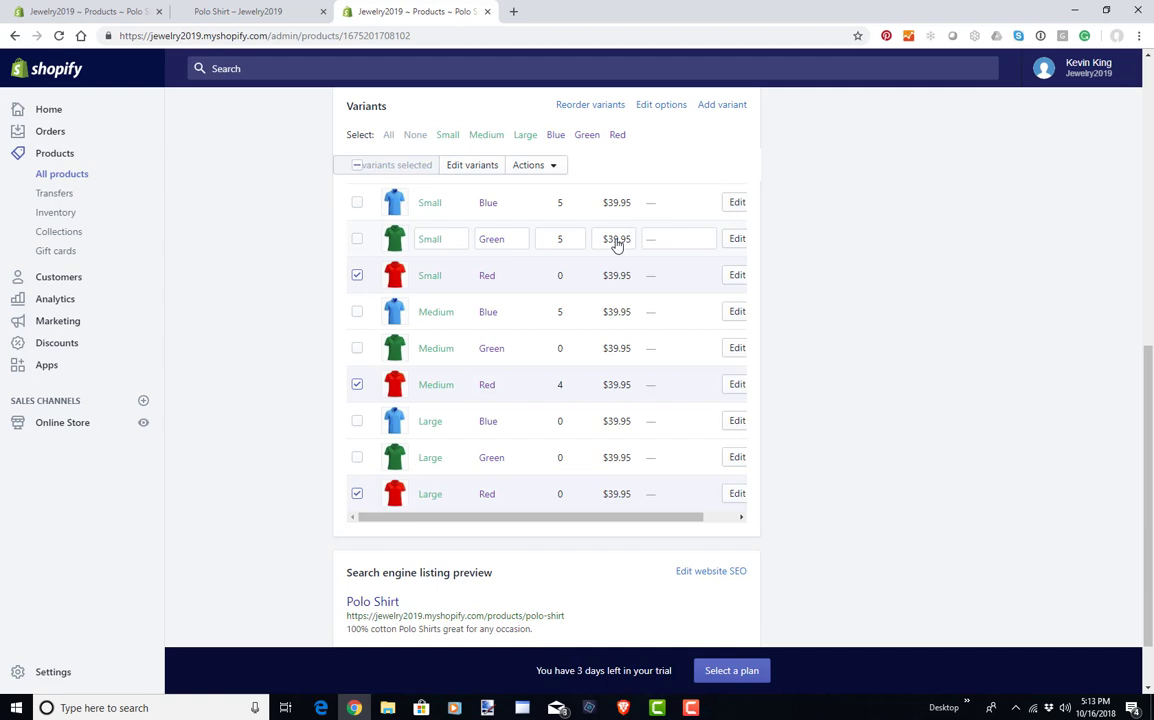
# Set the price of the Small Green, Small Red and Small Blue variants to $35.95 and save the product
pyautogui.click(617, 244)
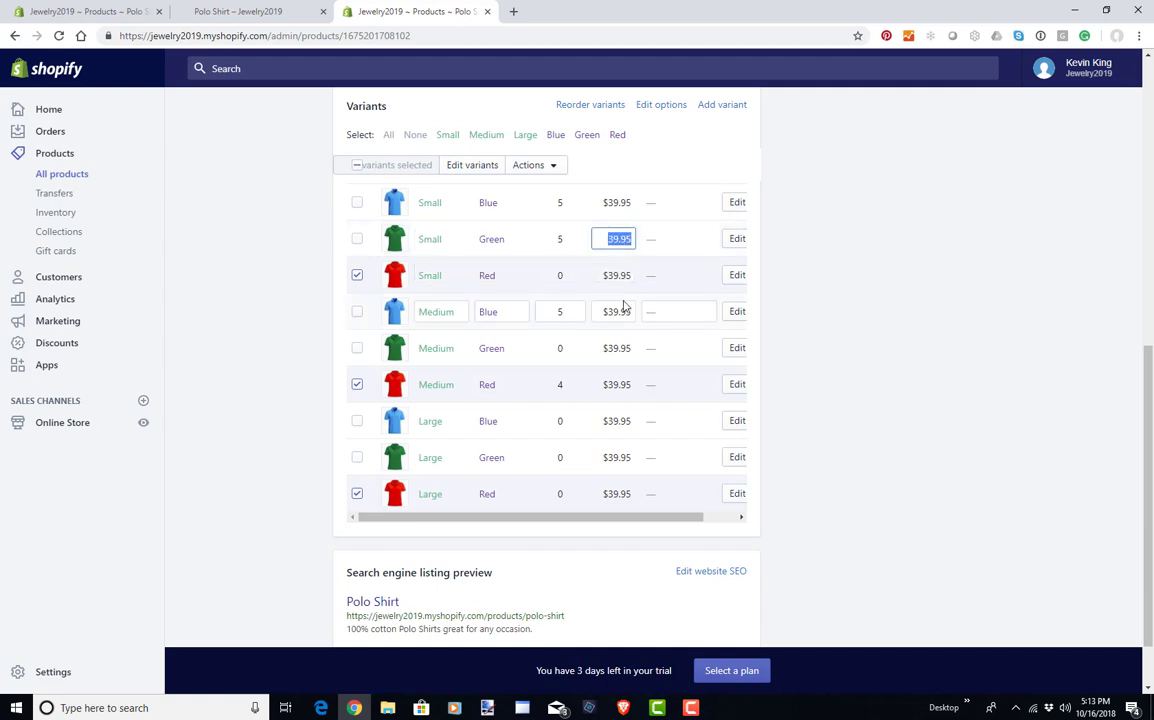
pyautogui.write('35')
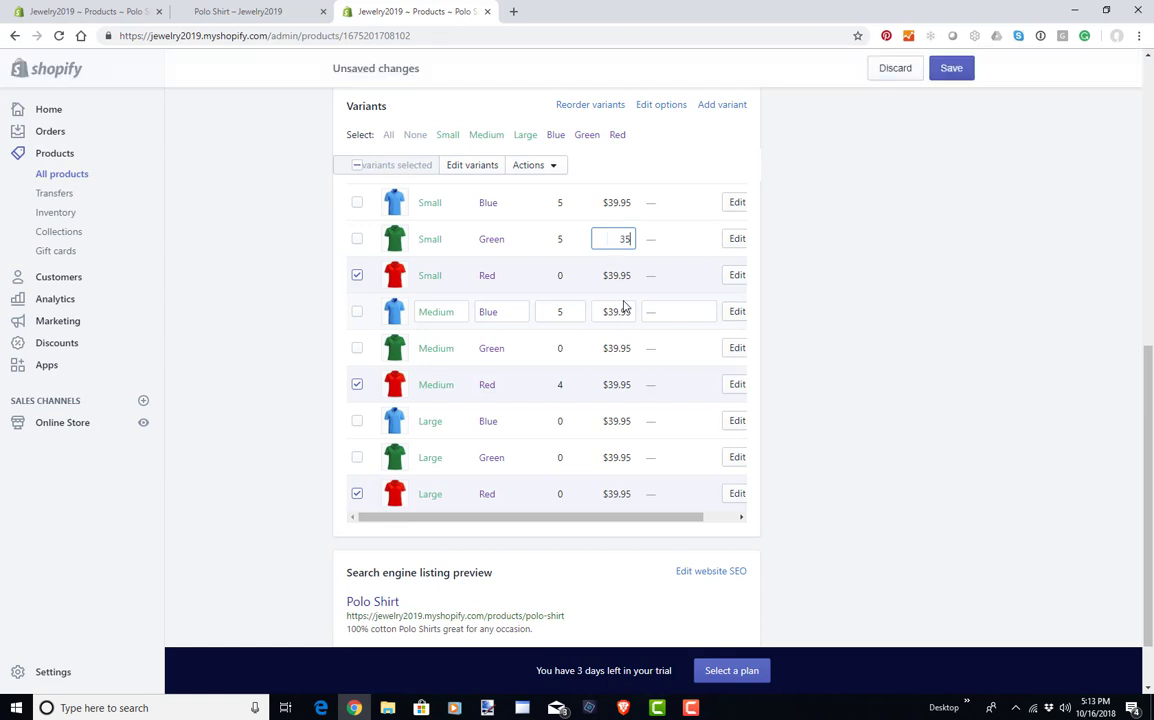
pyautogui.click(737, 242)
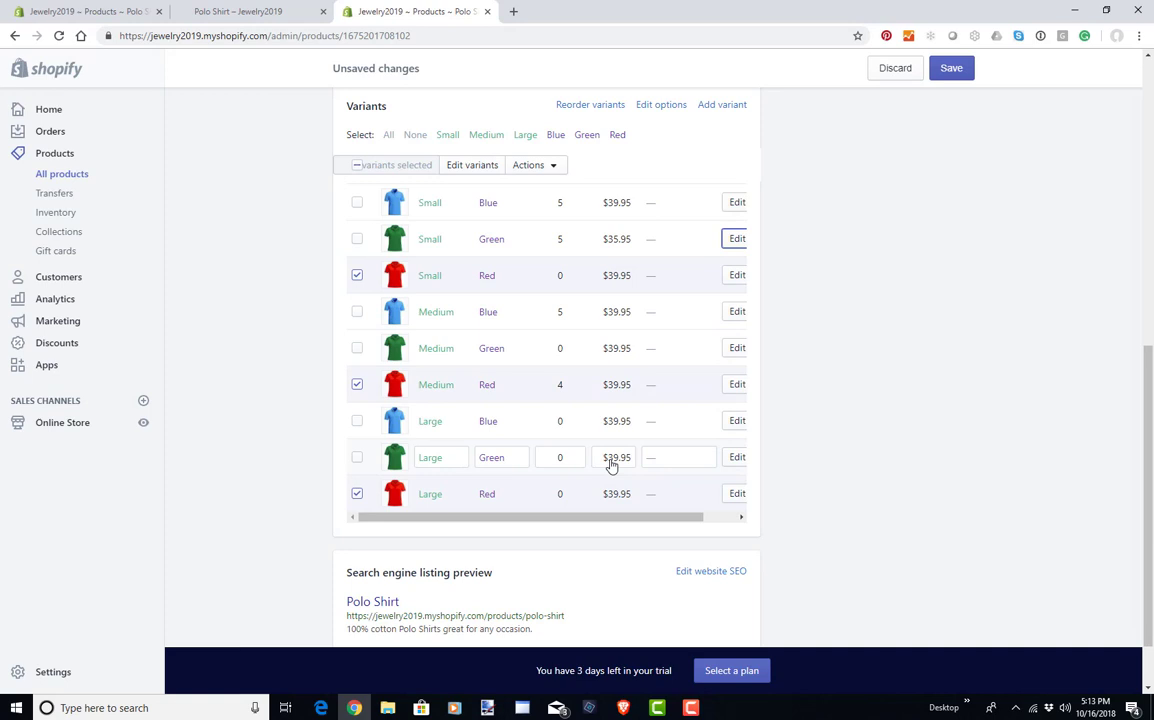
pyautogui.click(621, 273)
pyautogui.write('35')
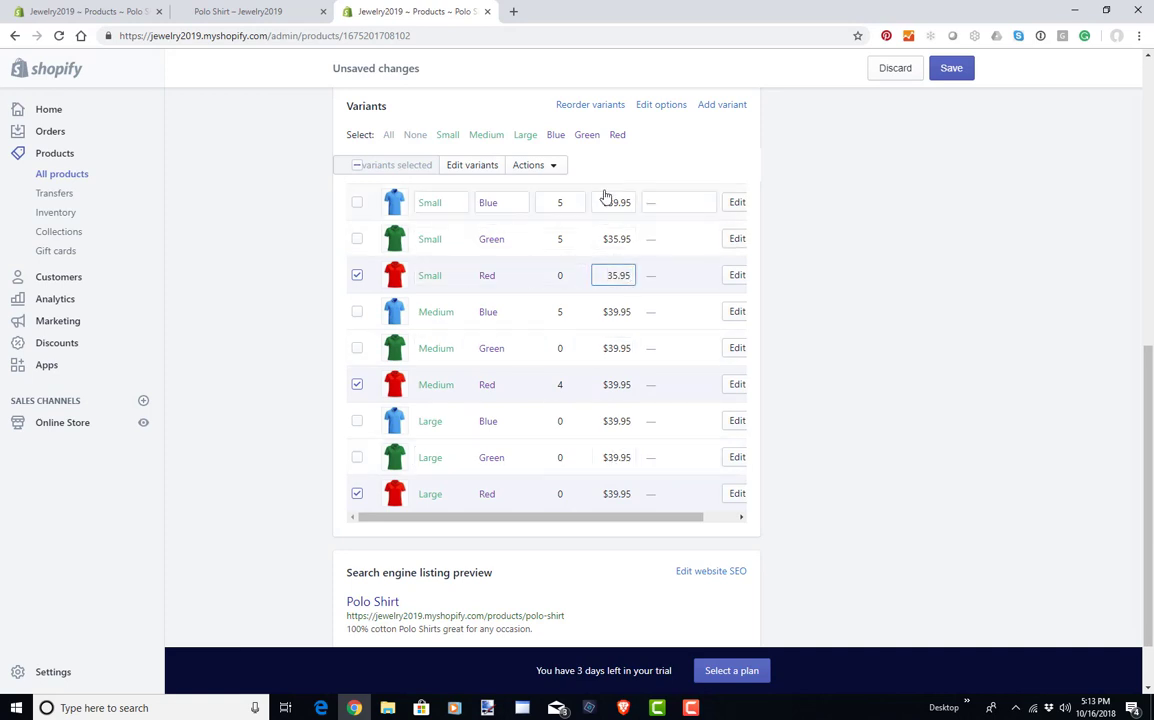
pyautogui.click(617, 204)
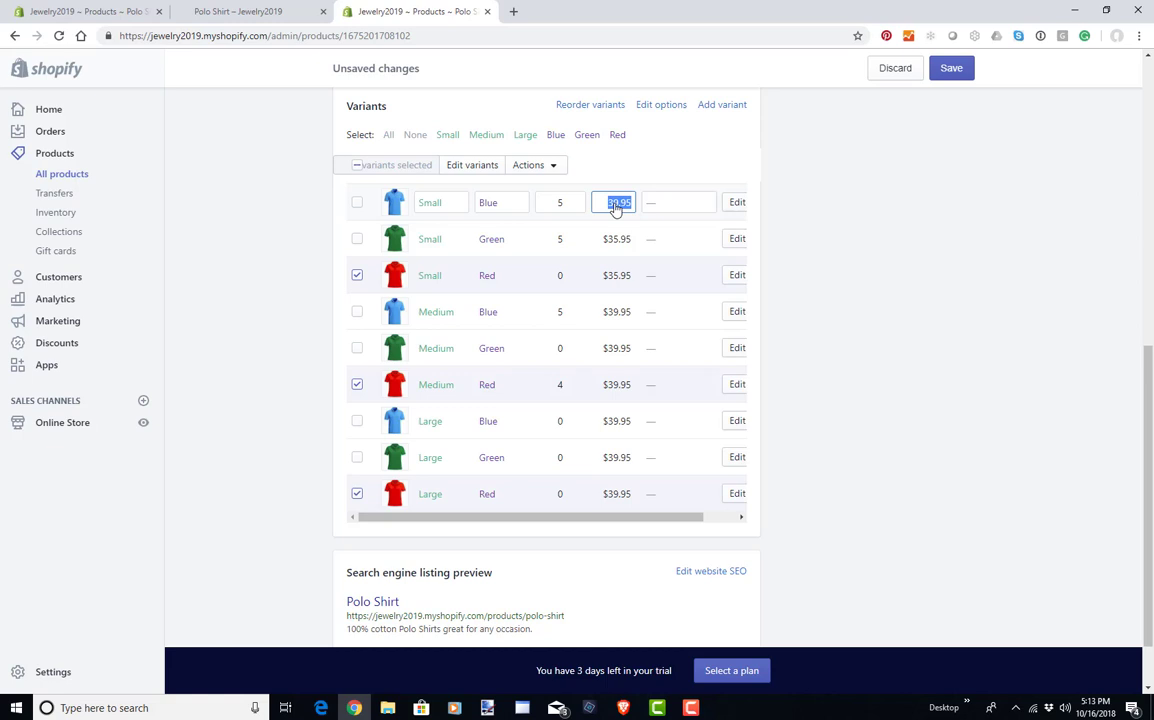
pyautogui.write('35.95')
pyautogui.click(953, 70)
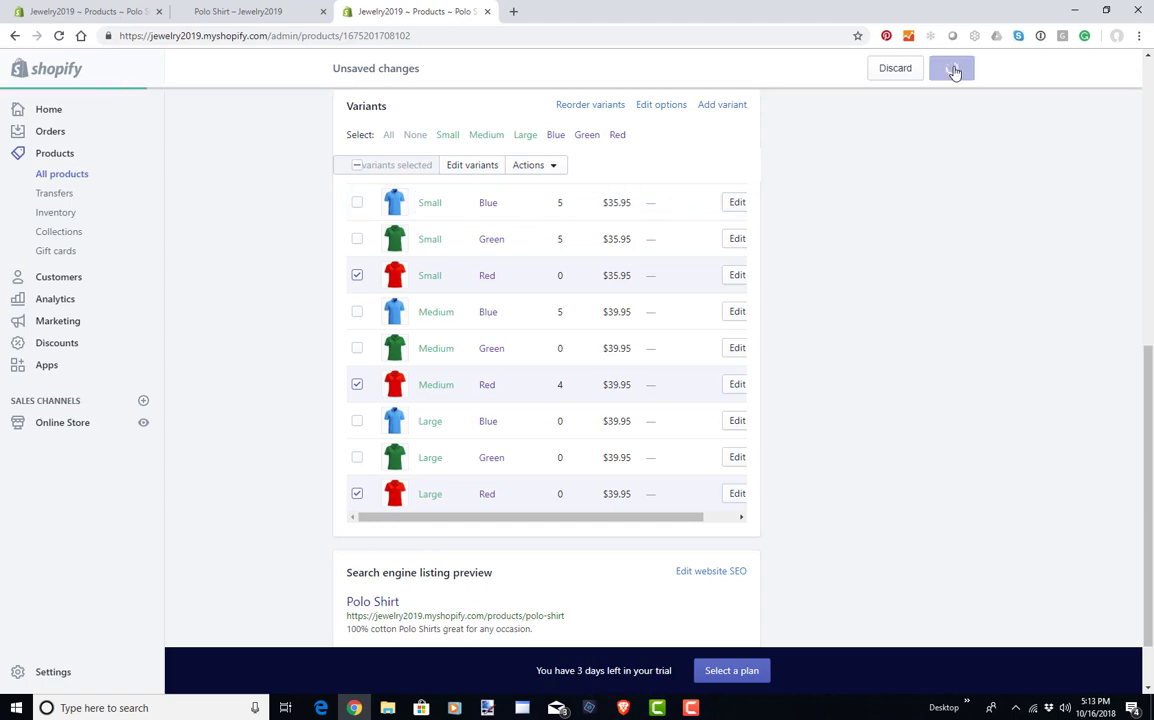
# View the Polo Shirt in the online store and check price and availability for Medium and Large in Blue
pyautogui.scroll(6, 702, 435)
pyautogui.scroll(1, 702, 435)
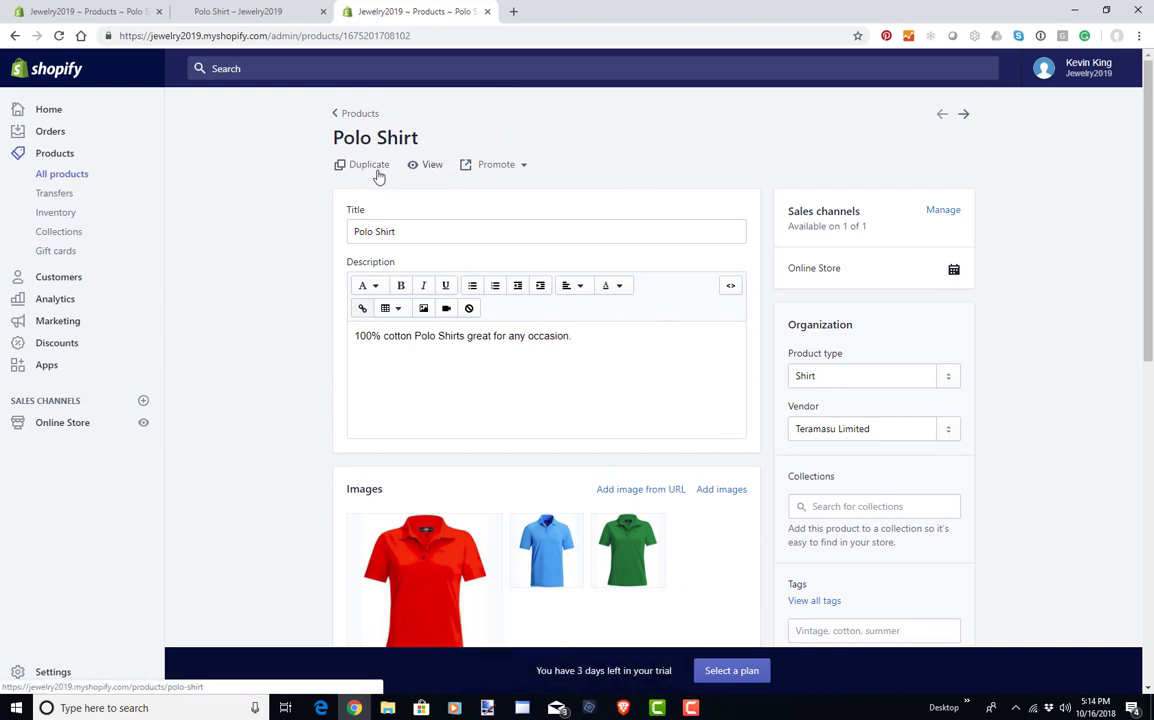
pyautogui.click(436, 171)
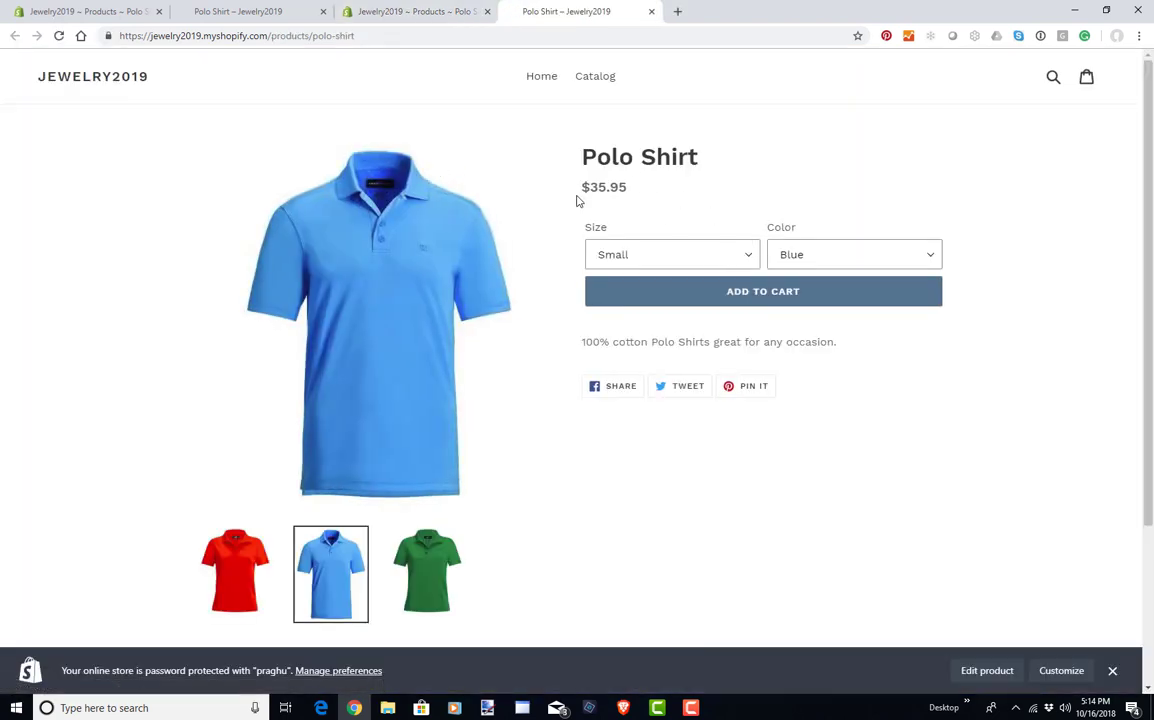
pyautogui.click(732, 259)
pyautogui.click(706, 292)
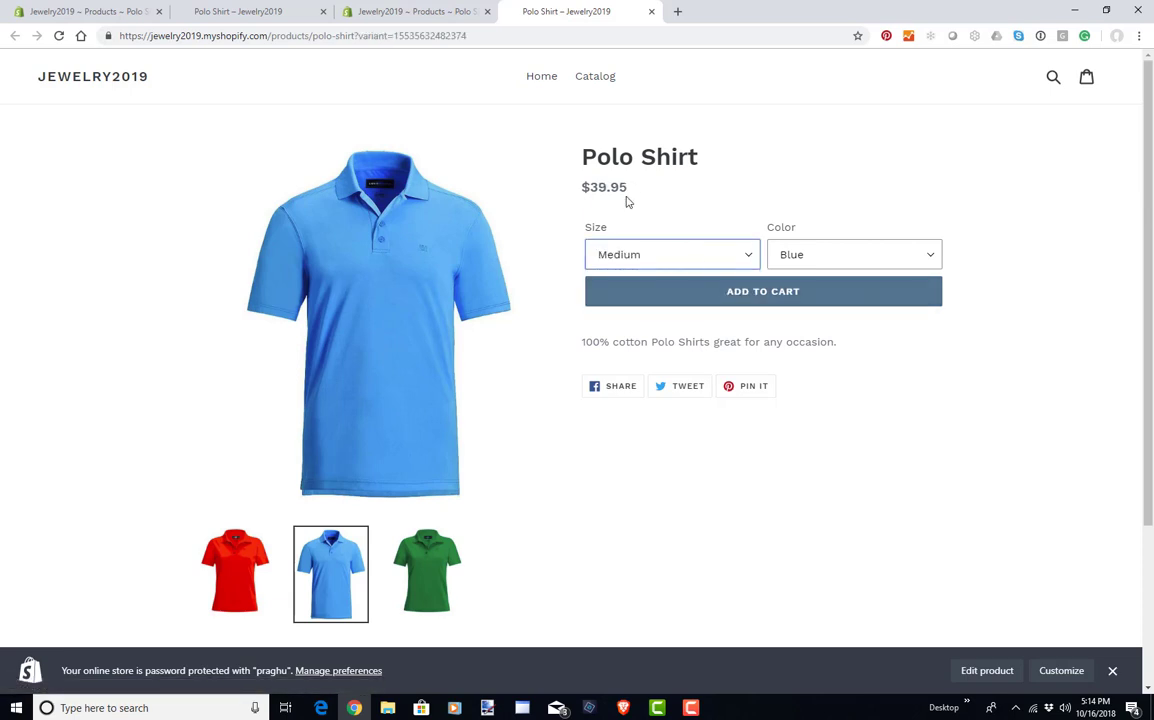
pyautogui.click(643, 264)
pyautogui.click(649, 305)
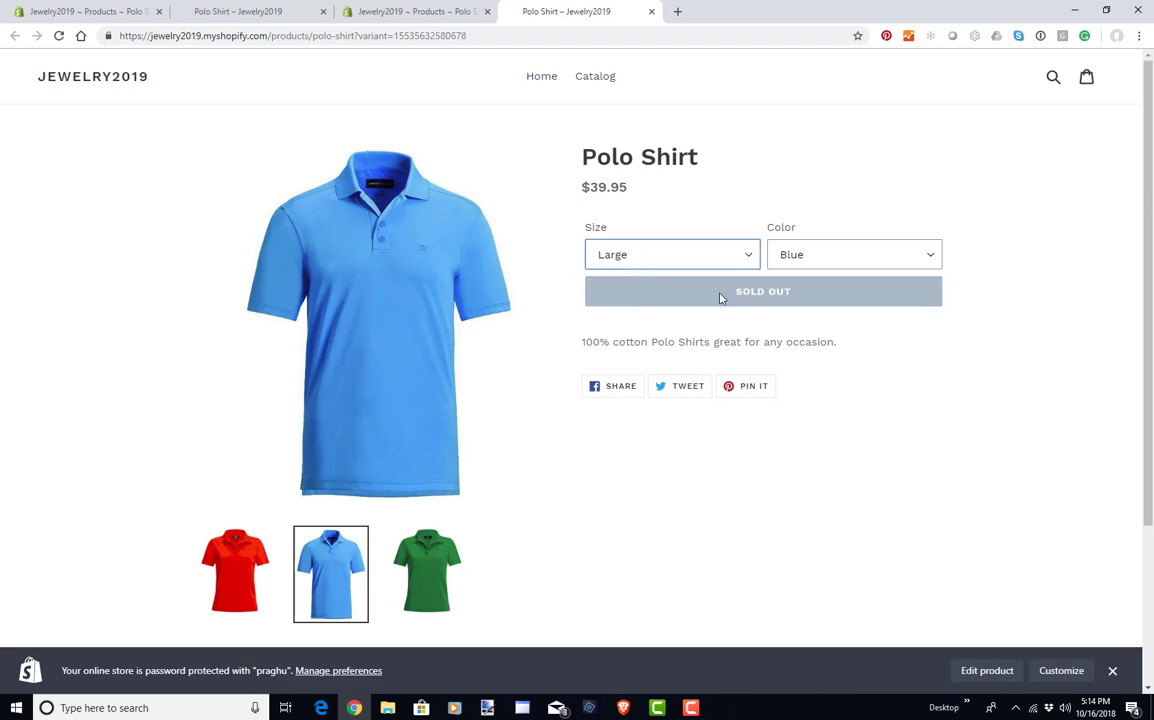
# Check the storefront image, price and availability for the Large Green, Large Red and Medium Red shirts
pyautogui.click(862, 256)
pyautogui.click(856, 291)
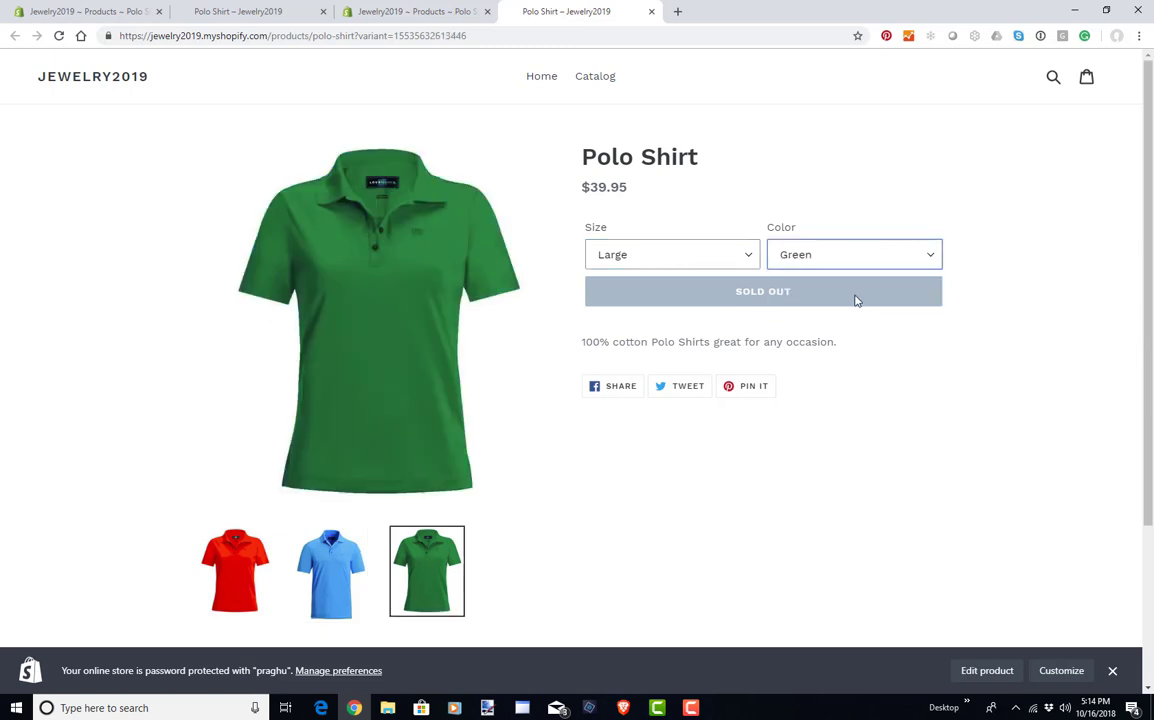
pyautogui.click(820, 262)
pyautogui.click(816, 305)
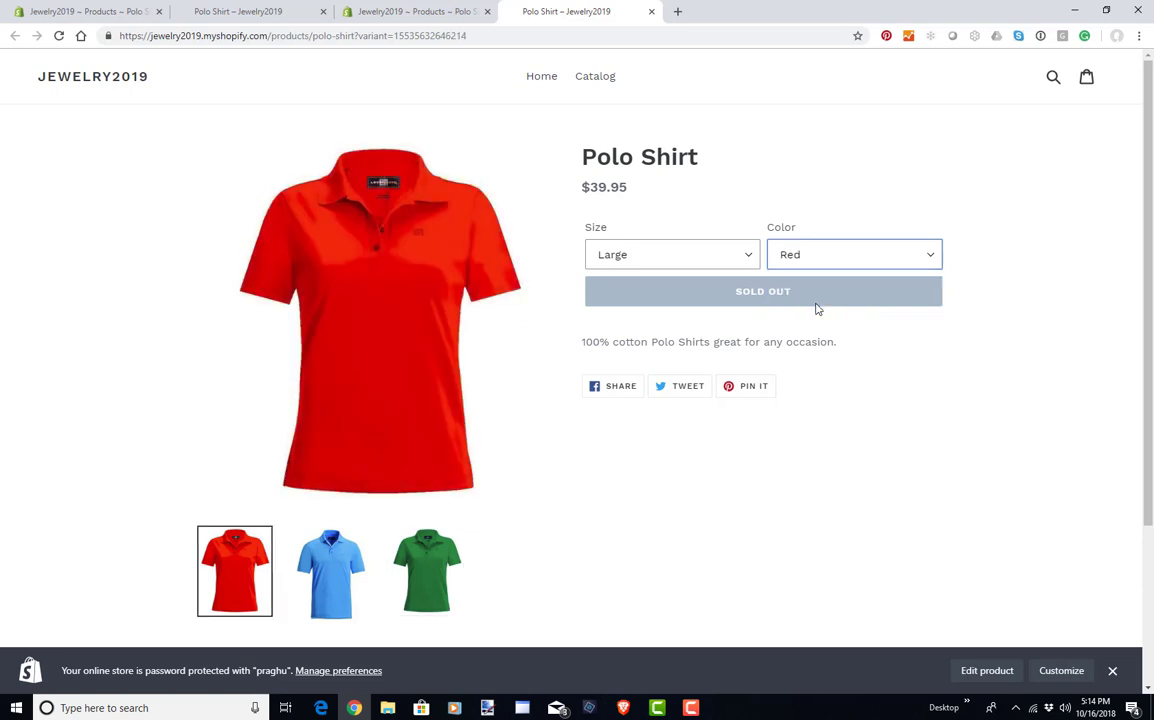
pyautogui.click(680, 258)
pyautogui.click(677, 289)
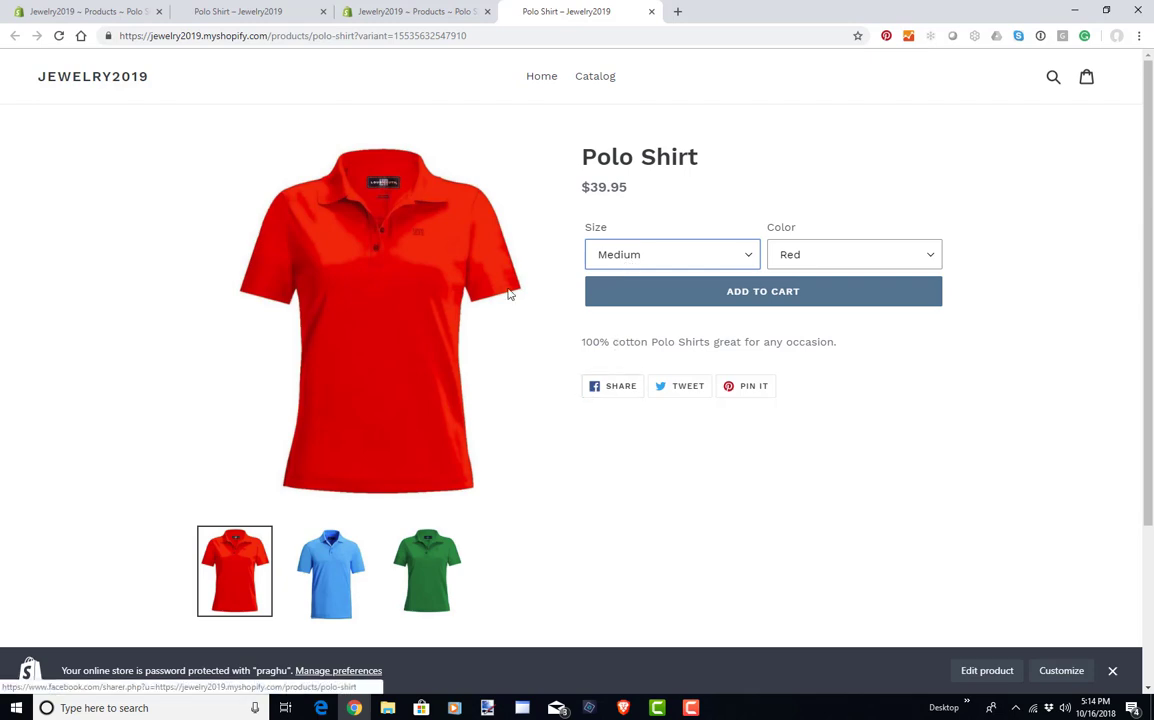
# Open the Small Blue variant of the Polo Shirt in the admin and review its options, pricing, inventory and shipping settings
pyautogui.click(431, 13)
pyautogui.scroll(-5, 428, 490)
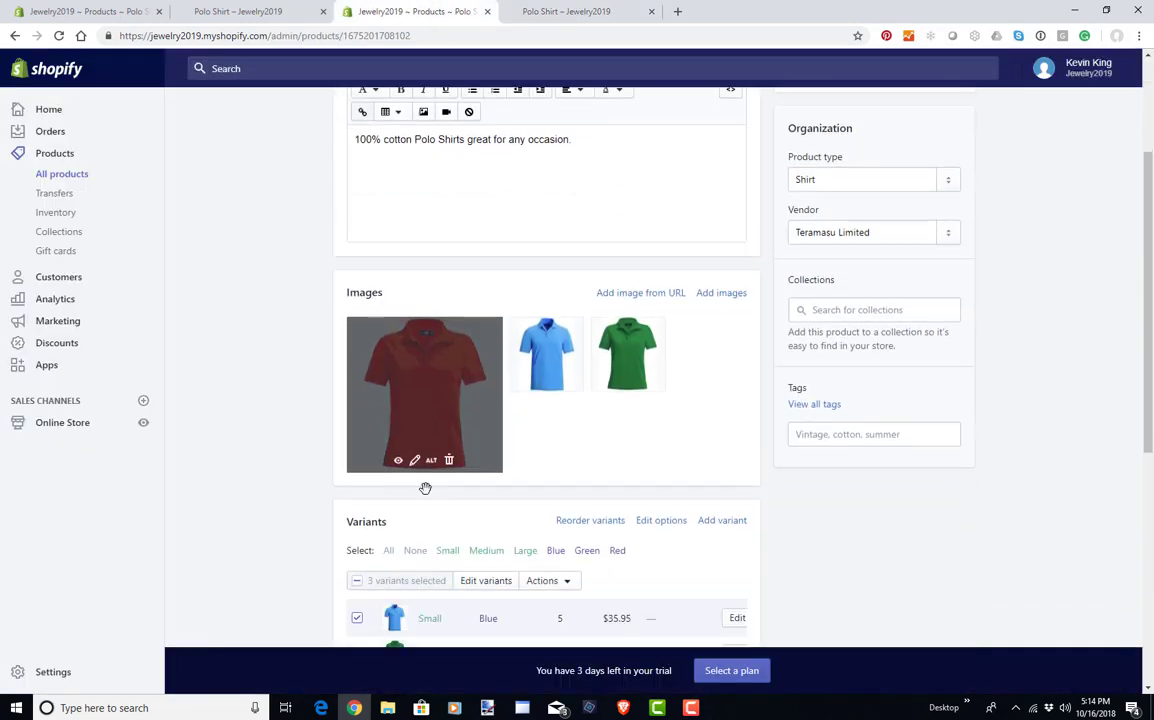
pyautogui.scroll(-1, 427, 495)
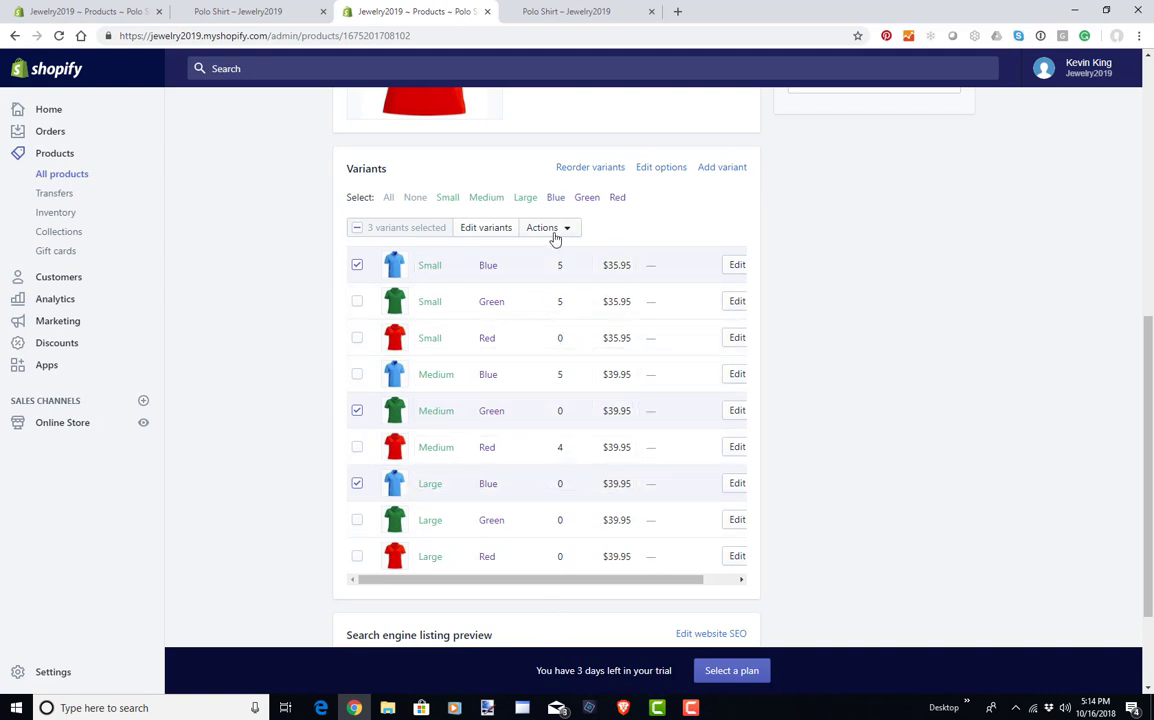
pyautogui.click(734, 272)
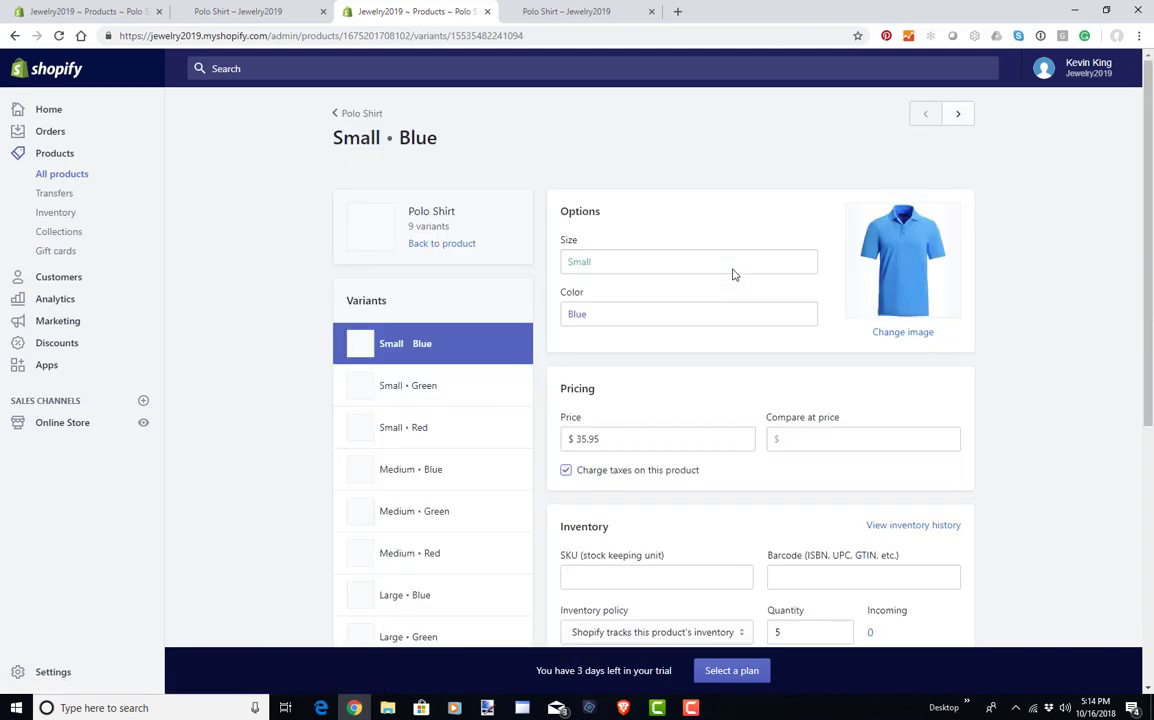
pyautogui.scroll(-2, 734, 266)
pyautogui.scroll(2, 734, 266)
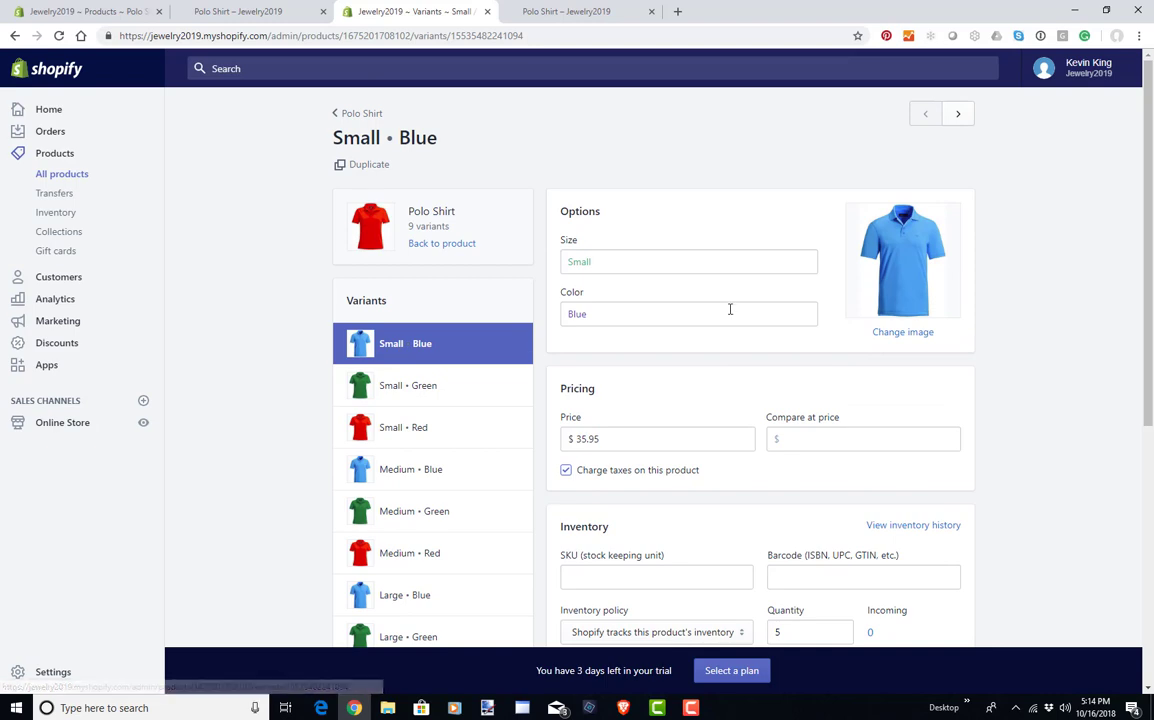
pyautogui.scroll(-3, 729, 309)
pyautogui.scroll(-3, 729, 309)
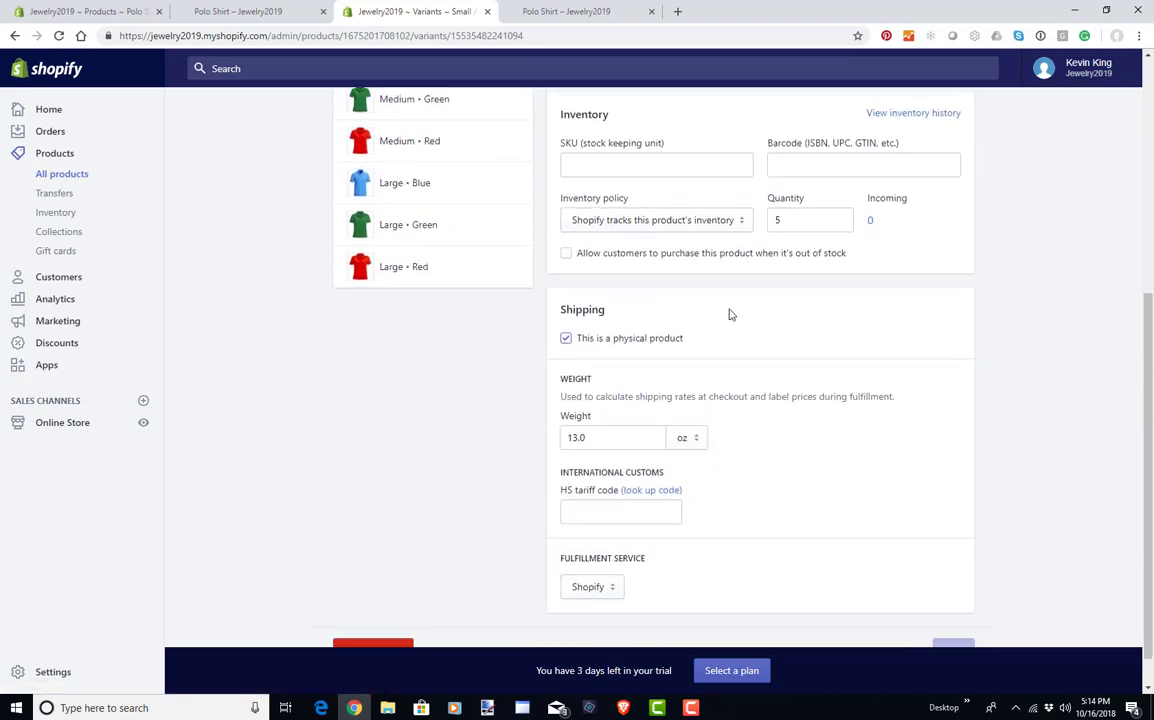
pyautogui.scroll(4, 729, 312)
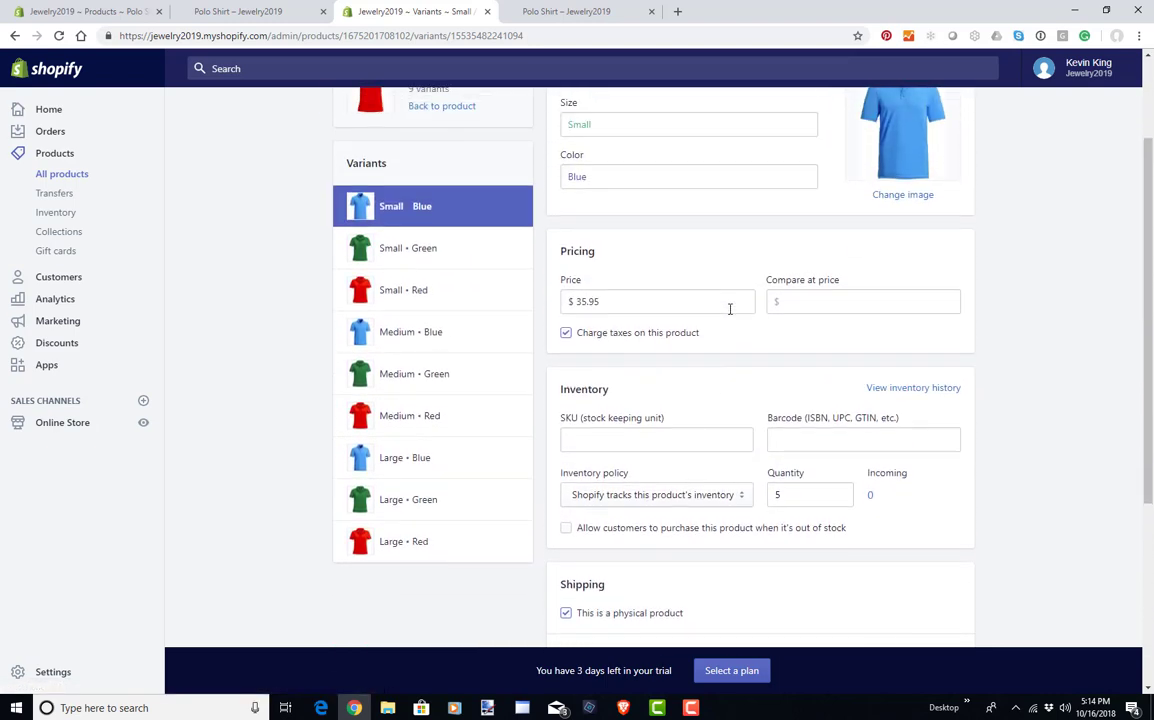
pyautogui.scroll(2, 729, 309)
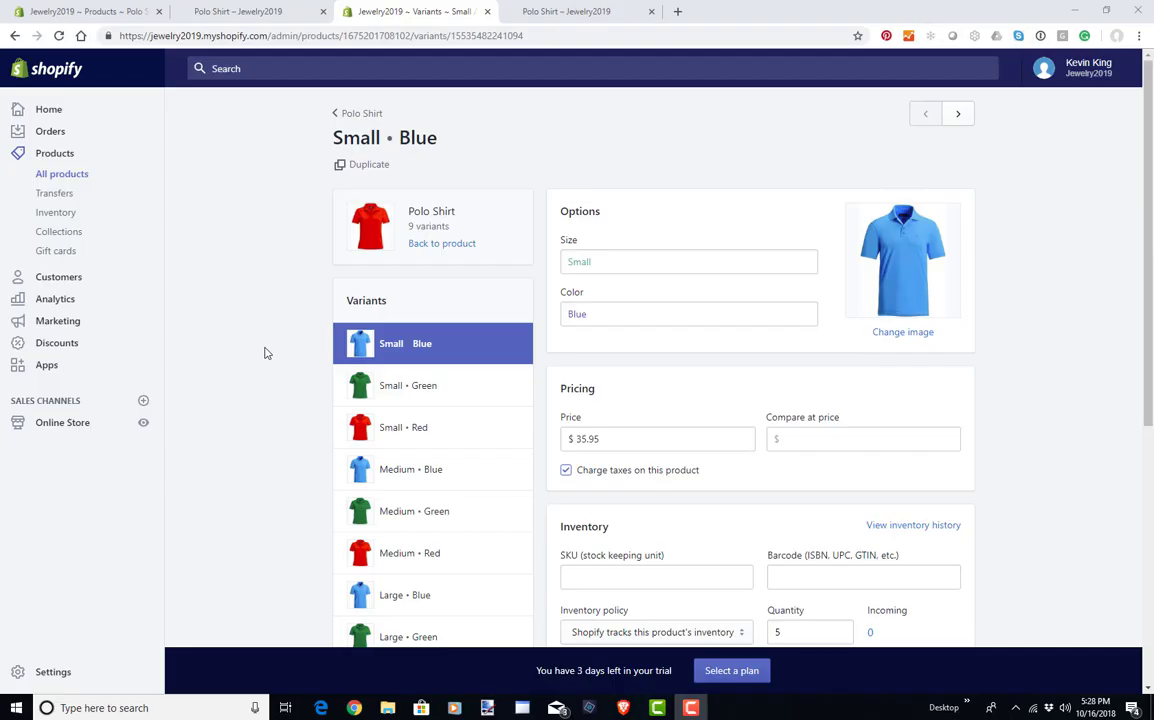
# Return to the Polo Shirt product page and compare the image order with the color options in the online store
pyautogui.click(338, 116)
pyautogui.click(338, 116)
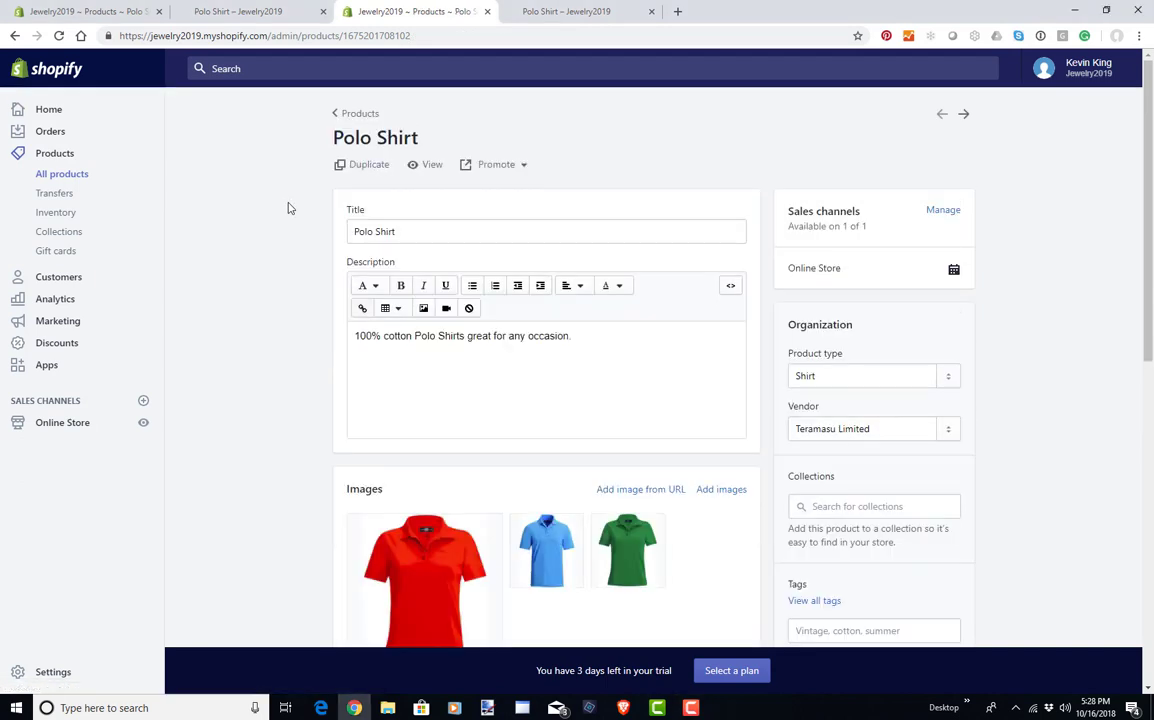
pyautogui.click(586, 18)
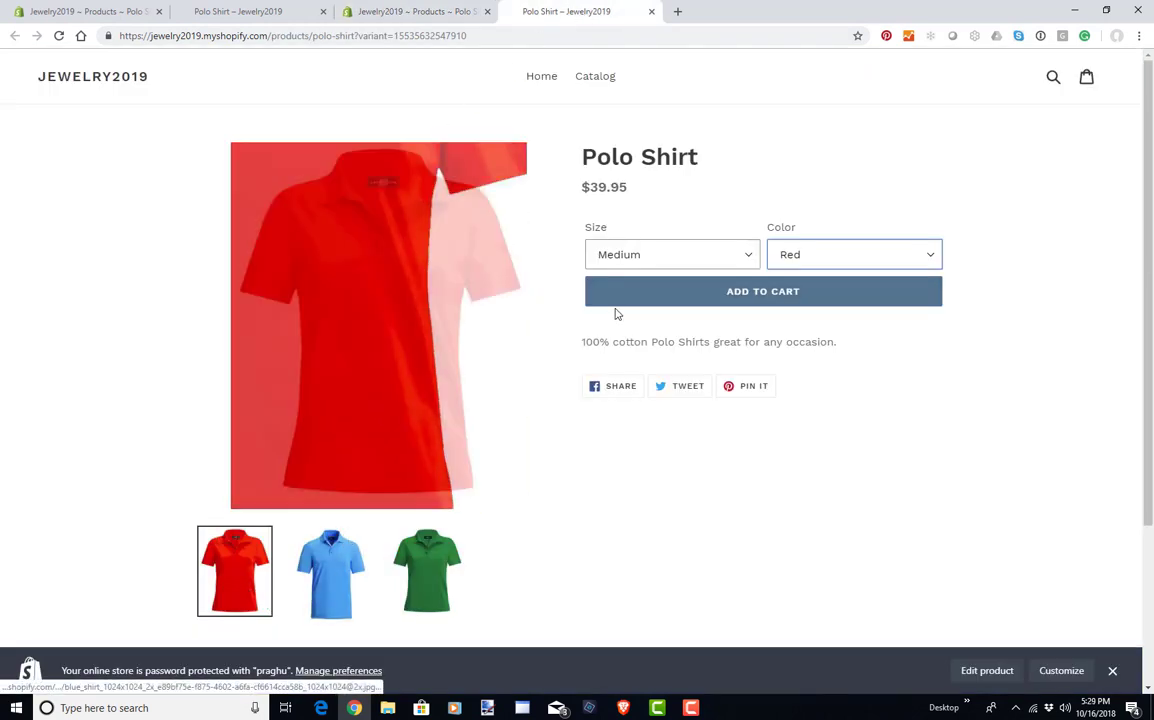
pyautogui.click(808, 256)
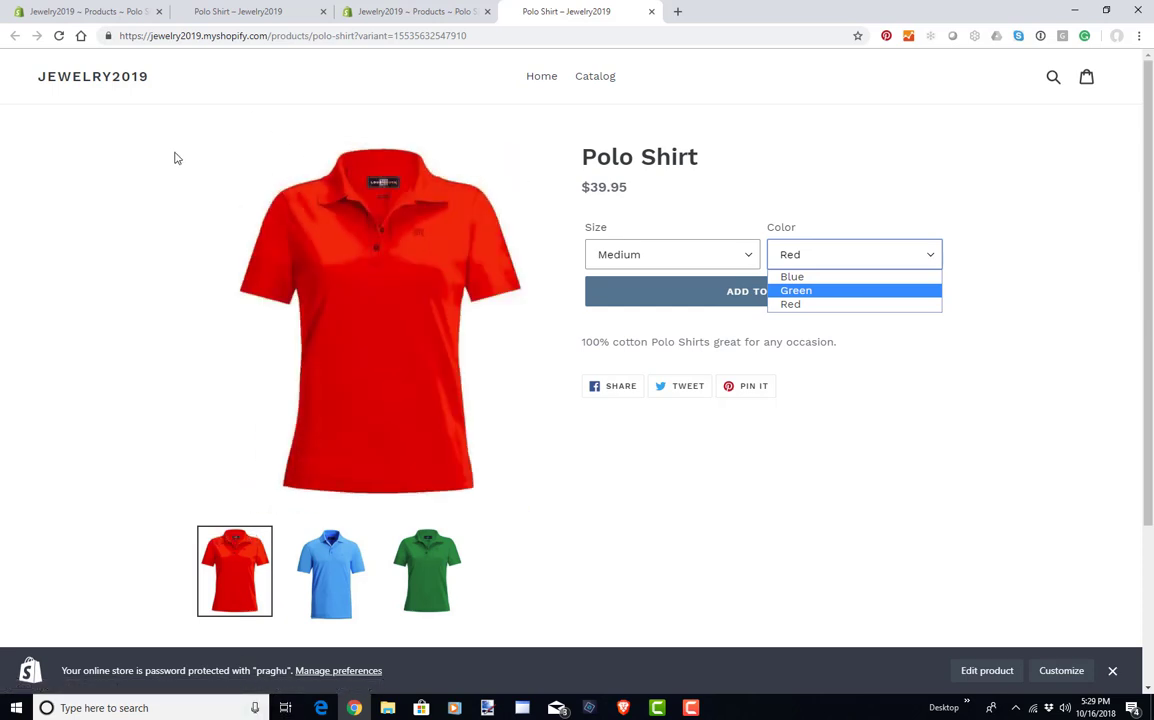
# Reorder the product images to blue, green, red and view the Polo Shirt in the online store
pyautogui.click(413, 11)
pyautogui.scroll(-3, 284, 347)
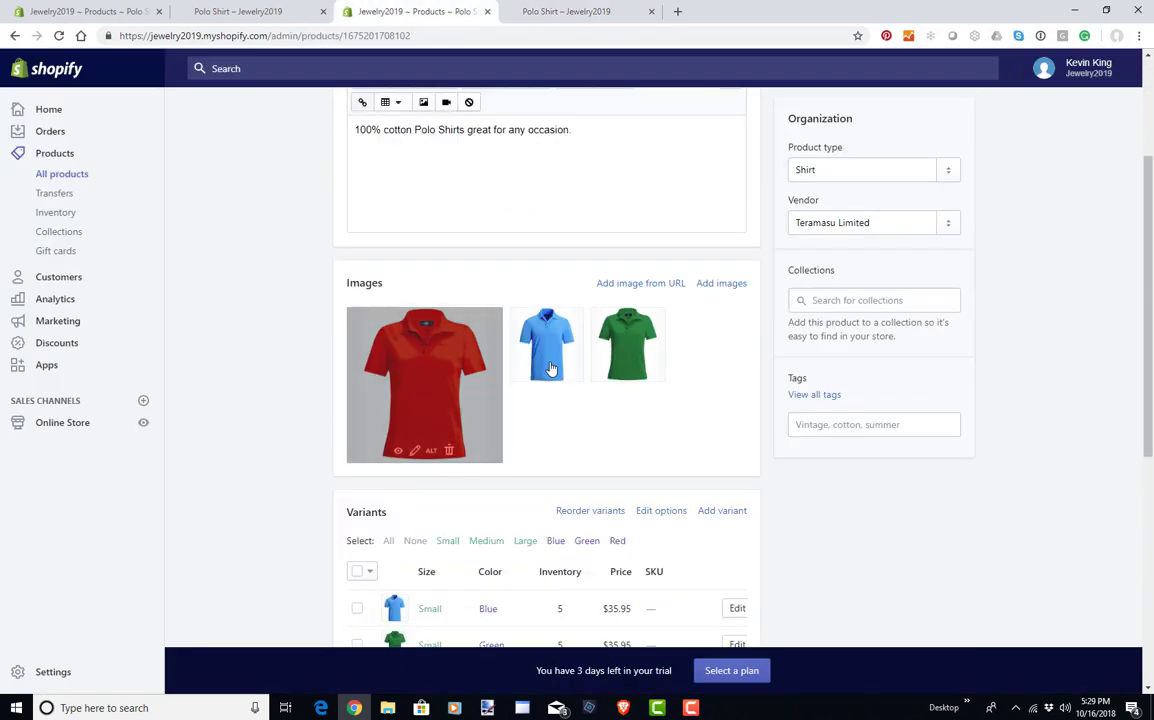
pyautogui.moveTo(552, 358)
pyautogui.moveTo(555, 345); pyautogui.dragTo(436, 350)
pyautogui.moveTo(633, 347); pyautogui.dragTo(550, 358)
pyautogui.scroll(3, 584, 395)
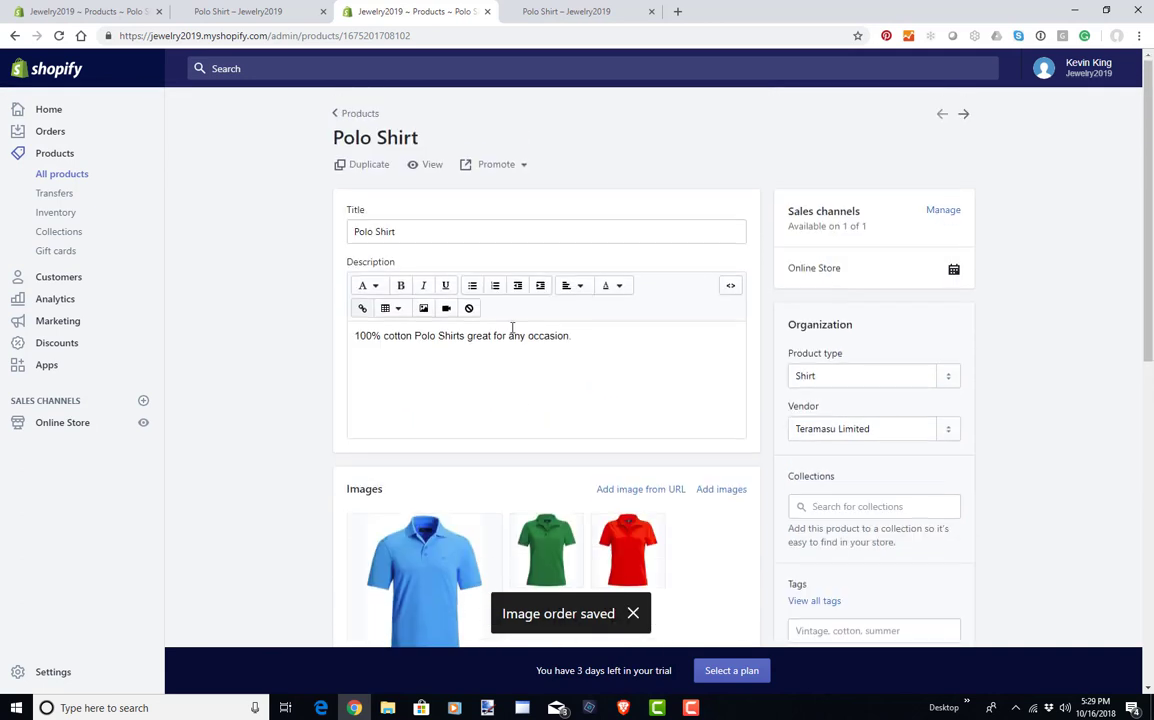
pyautogui.click(425, 167)
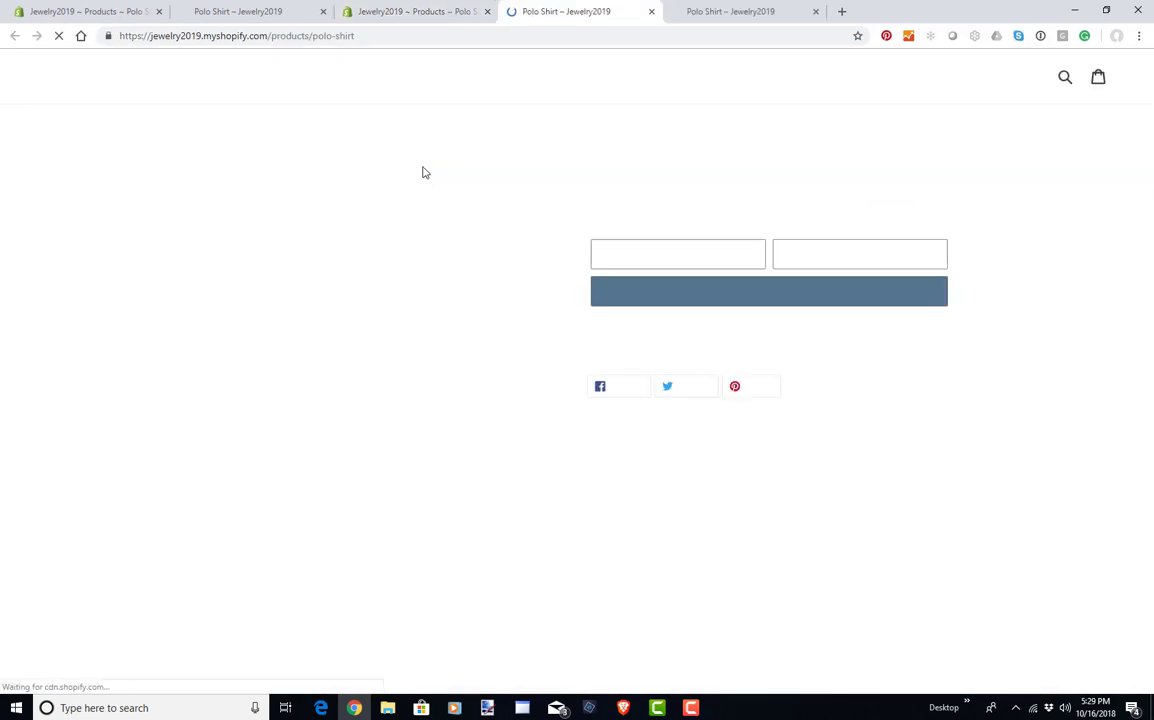